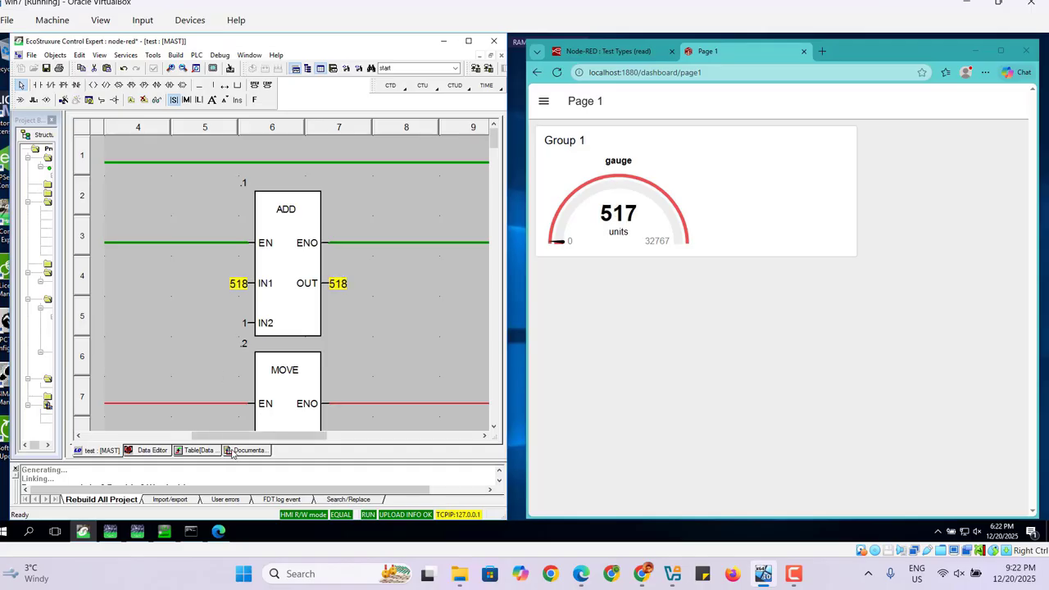
scroll(206, 442, left, 1)
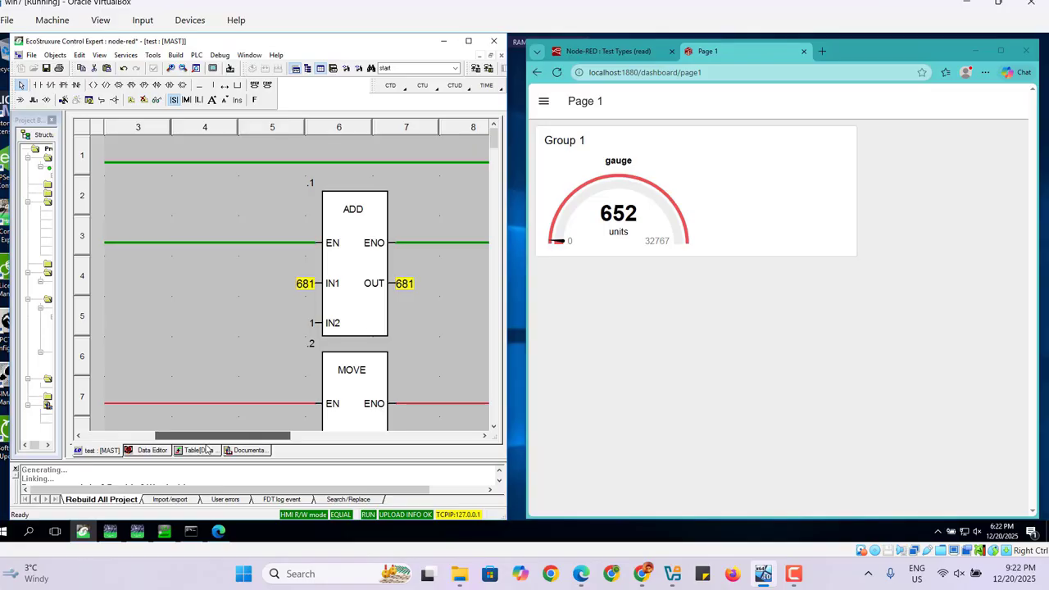
scroll(197, 443, right, 1)
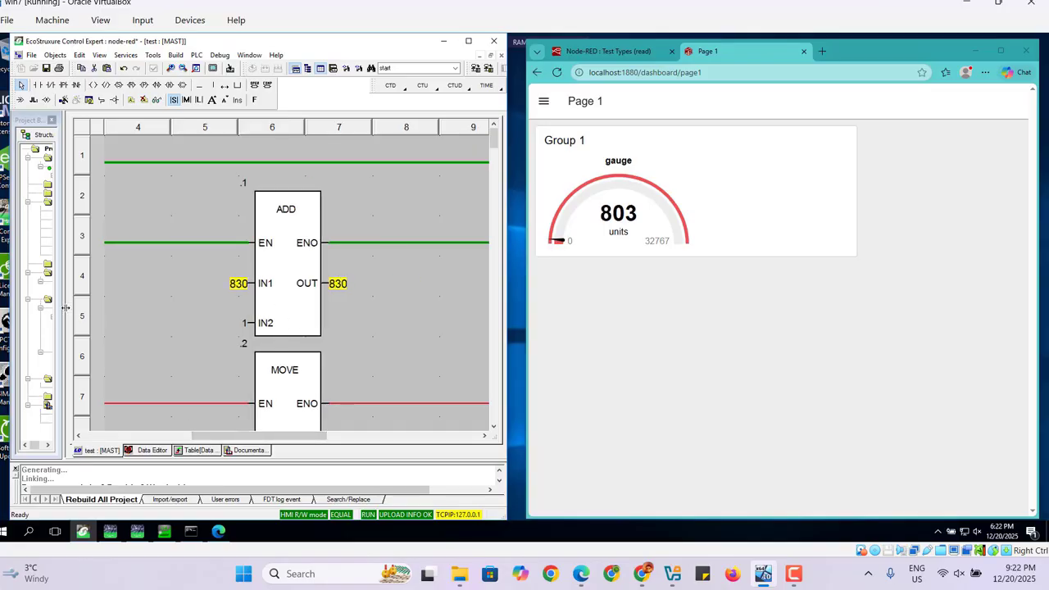
drag(65, 308, 155, 315)
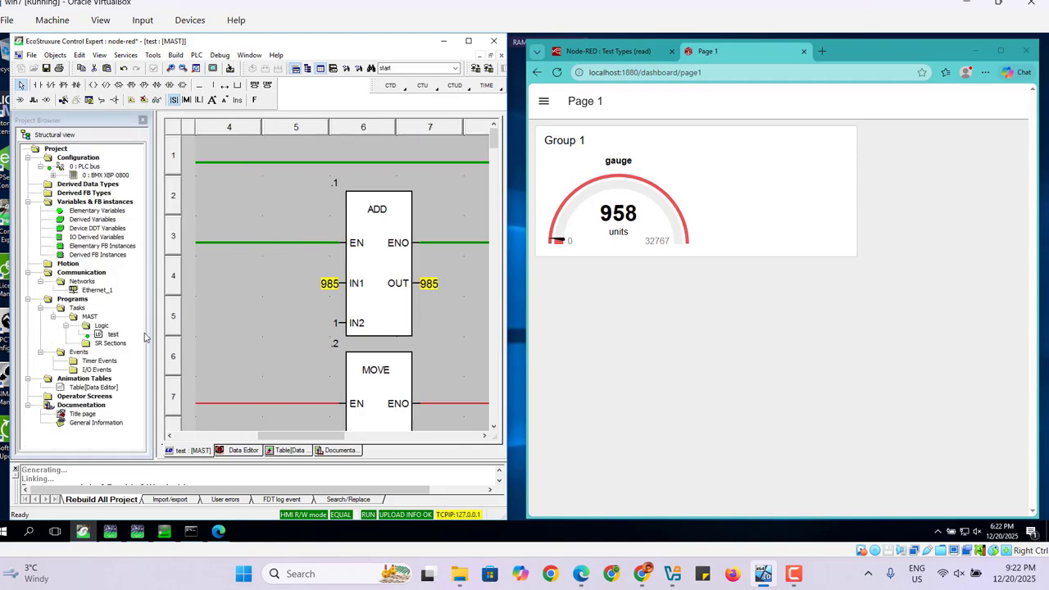
drag(156, 340, 54, 345)
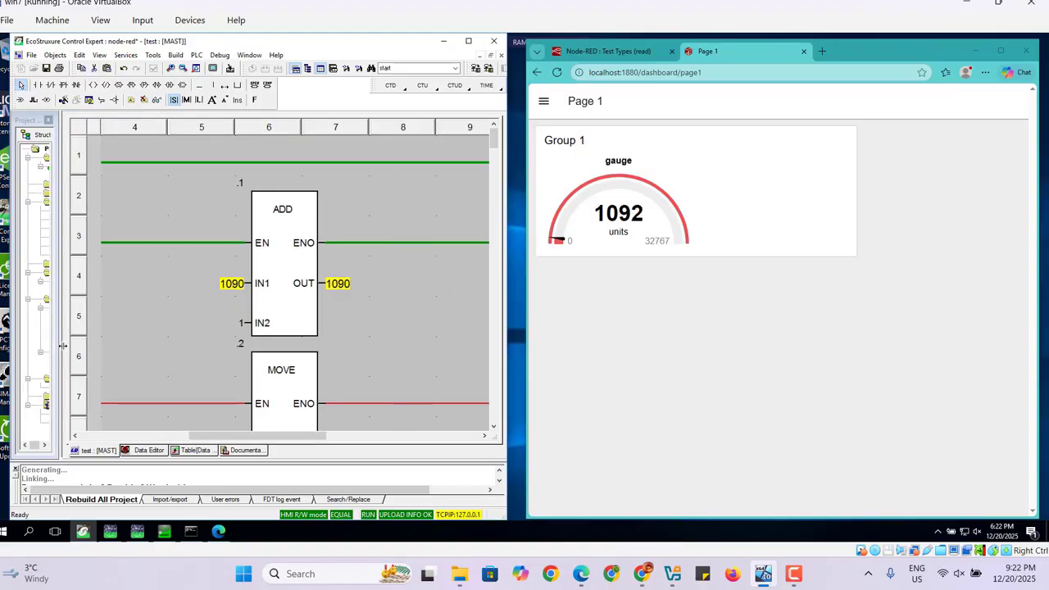
Set the stop contact on rung 7 to 0 while the program runs.
click(118, 436)
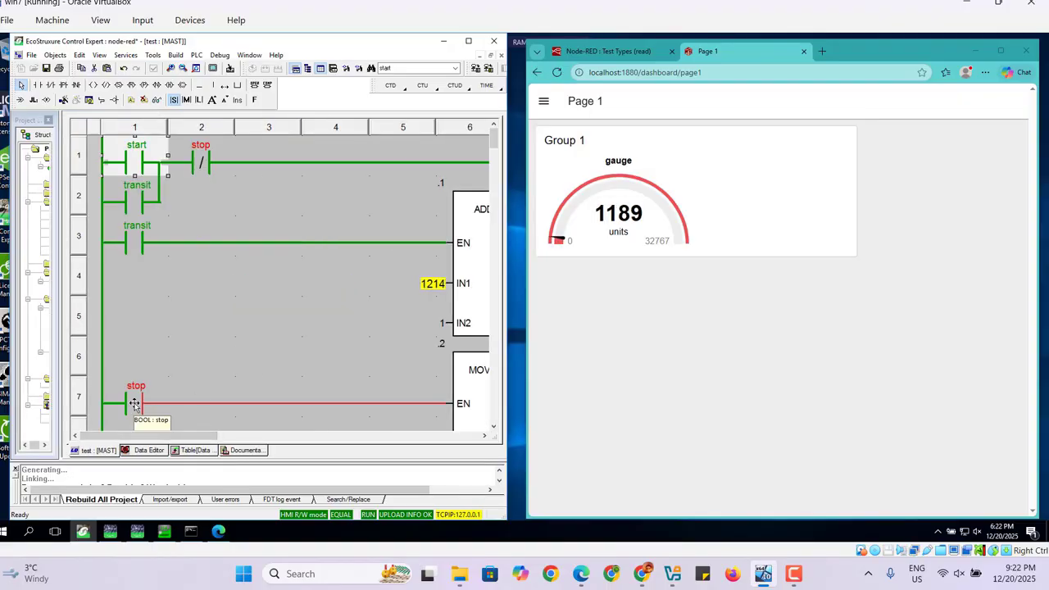
click(135, 403)
right_click(135, 403)
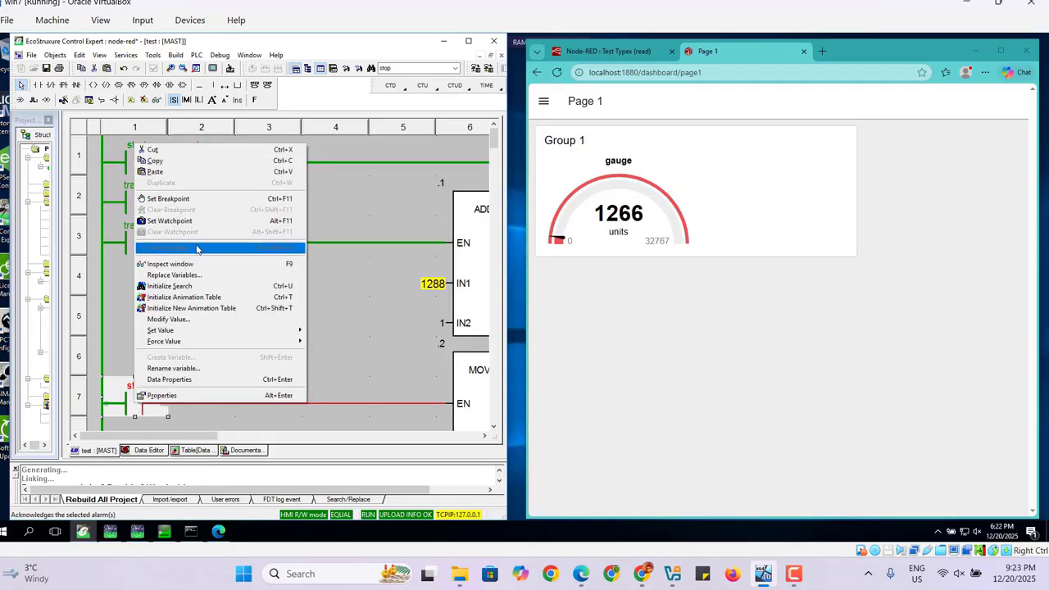
mouse_move(245, 331)
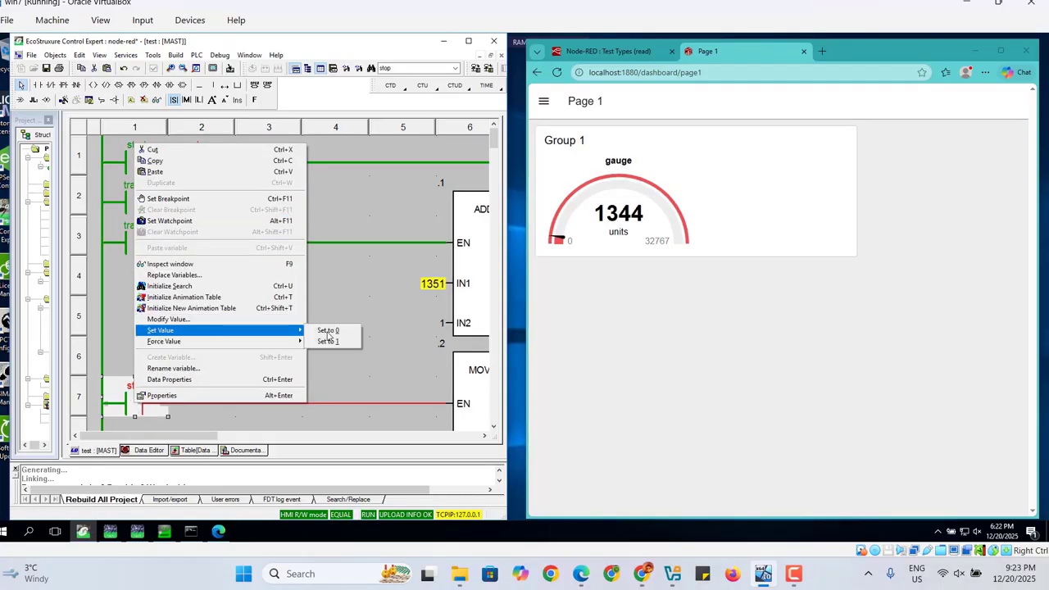
click(328, 331)
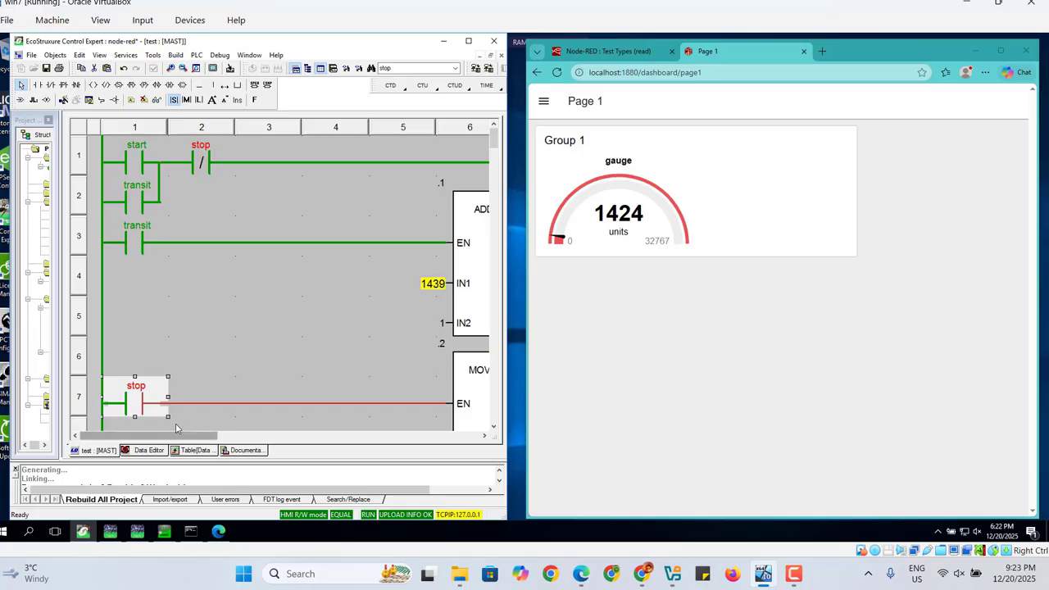
mouse_move(173, 437)
mouse_down()
mouse_move(287, 436)
mouse_move(179, 436)
mouse_up()
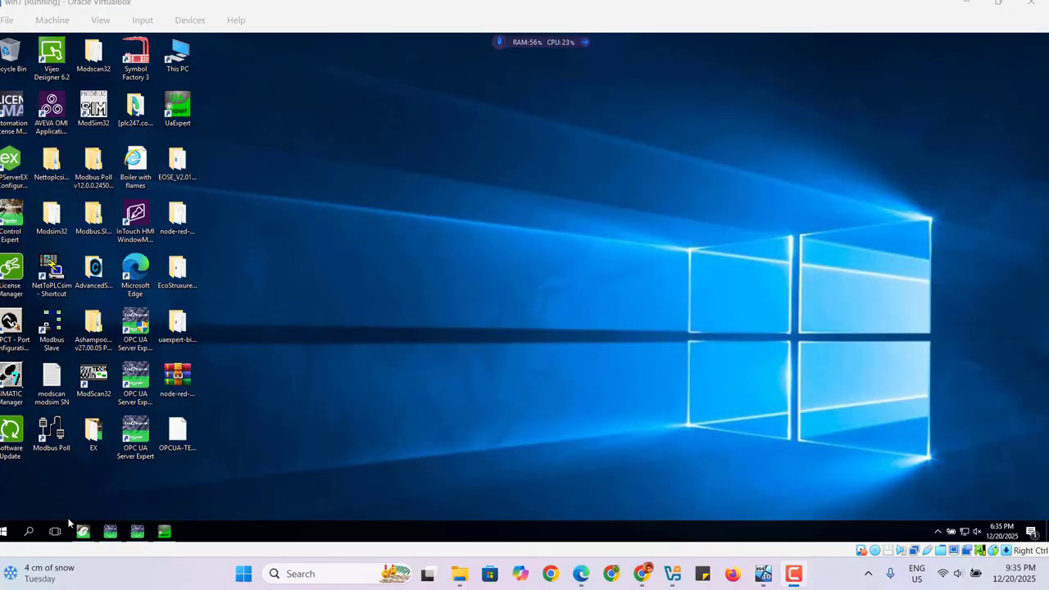
Return to Control Expert, show the project browser and rebuild the entire project.
mouse_move(90, 536)
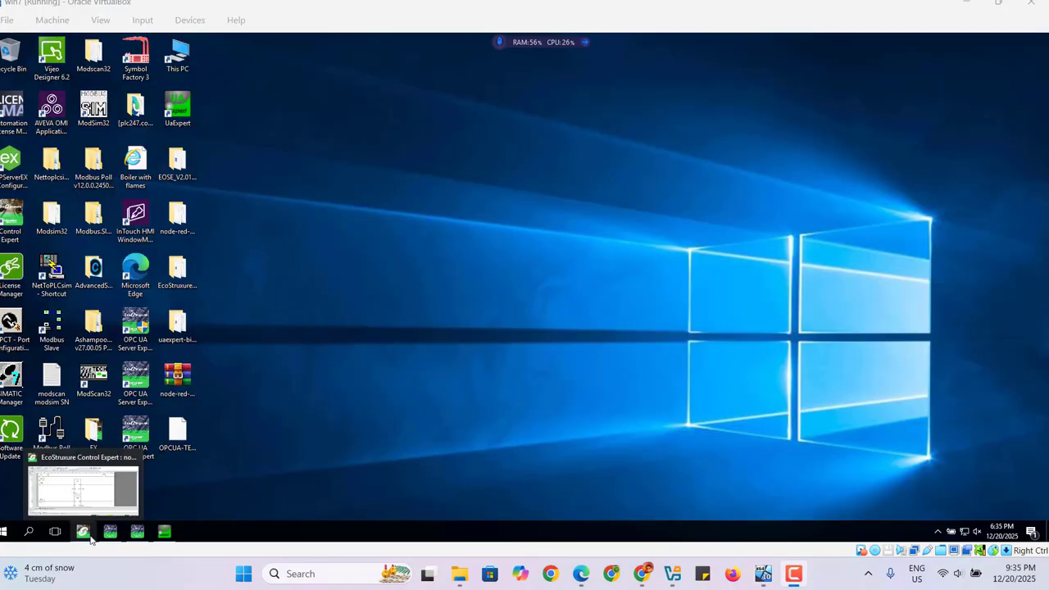
click(90, 537)
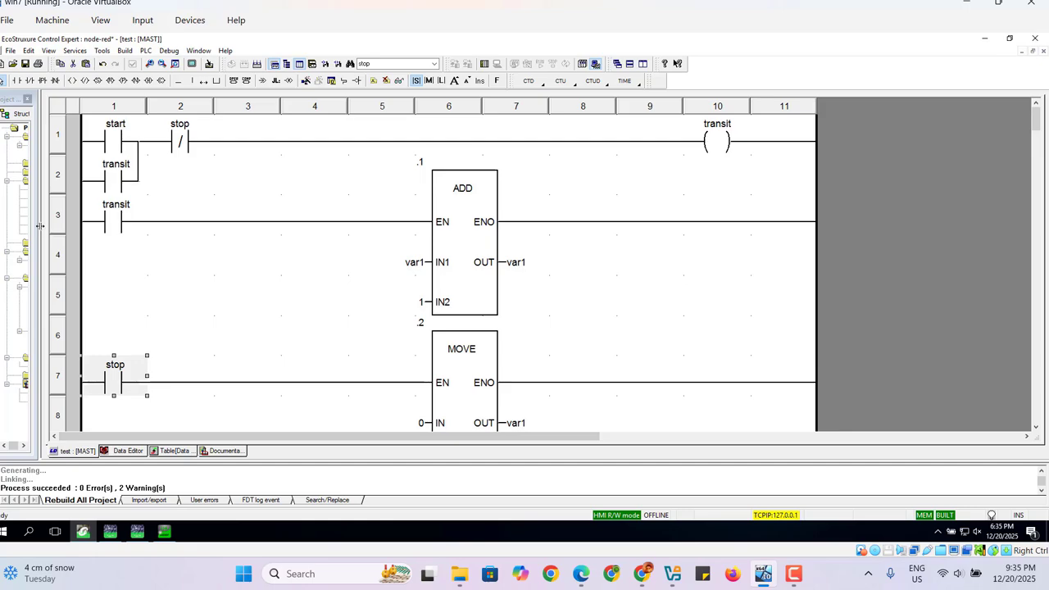
drag(39, 223, 133, 216)
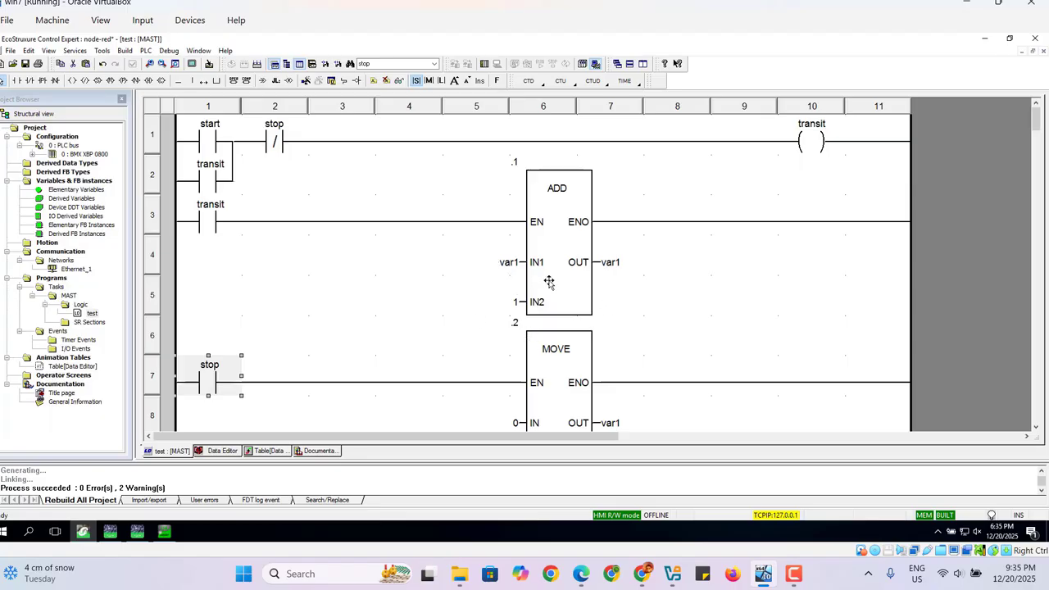
click(145, 51)
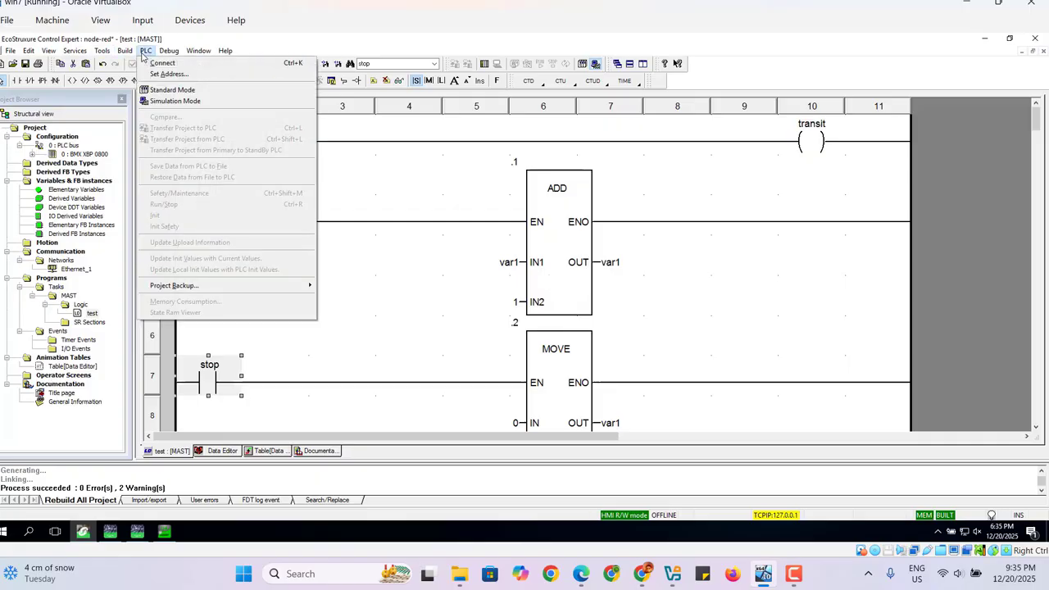
mouse_move(124, 51)
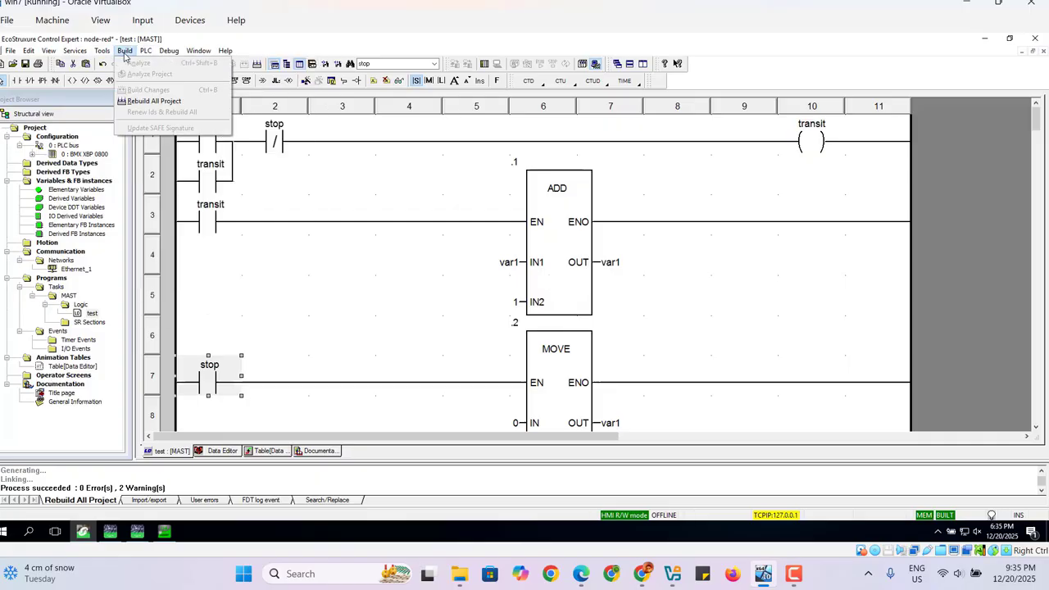
click(155, 102)
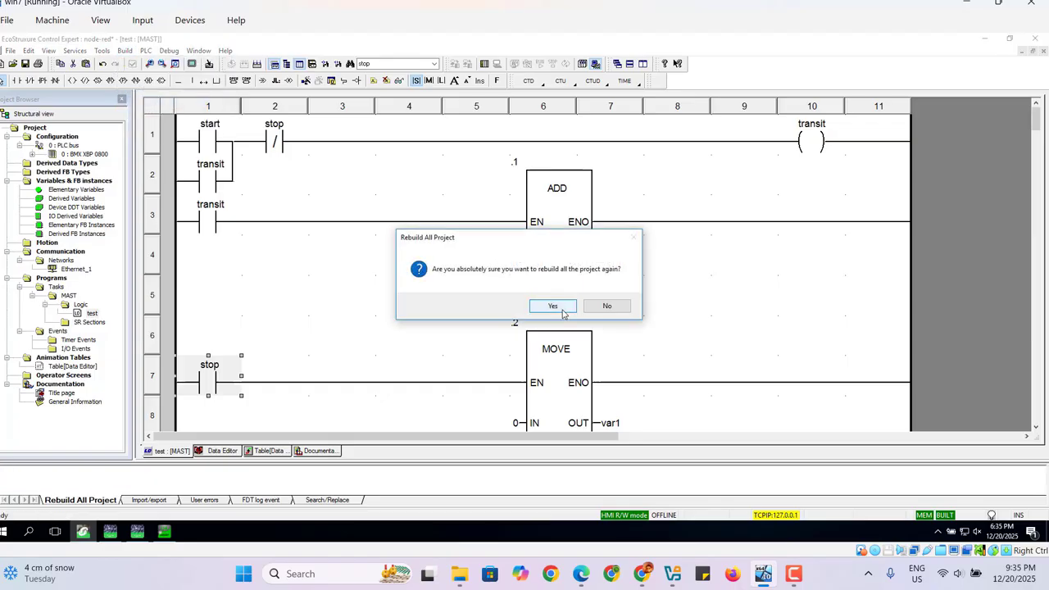
click(554, 306)
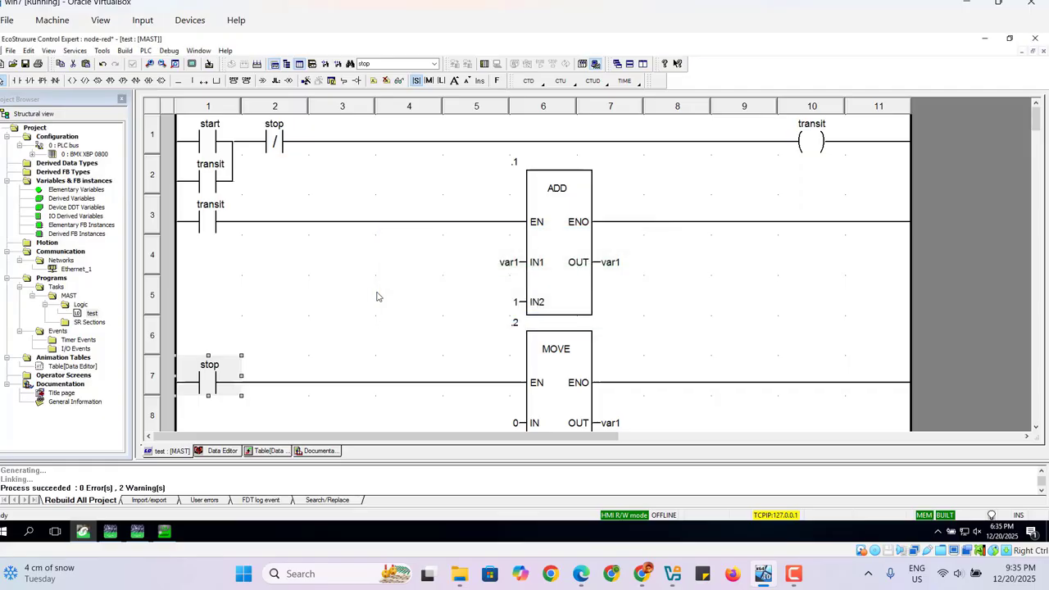
Connect Control Expert to the PLC.
click(145, 51)
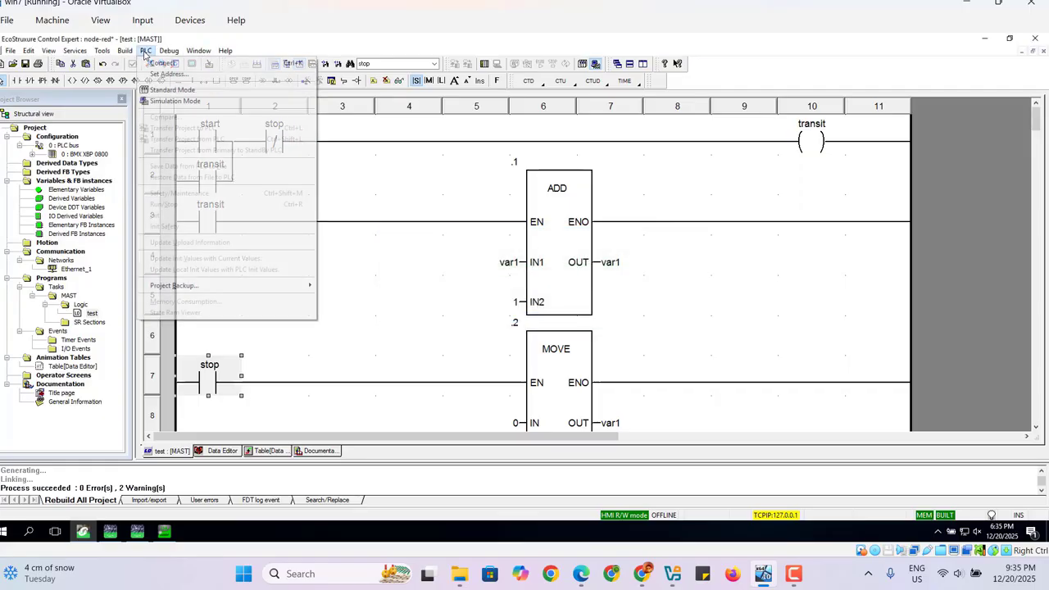
click(160, 63)
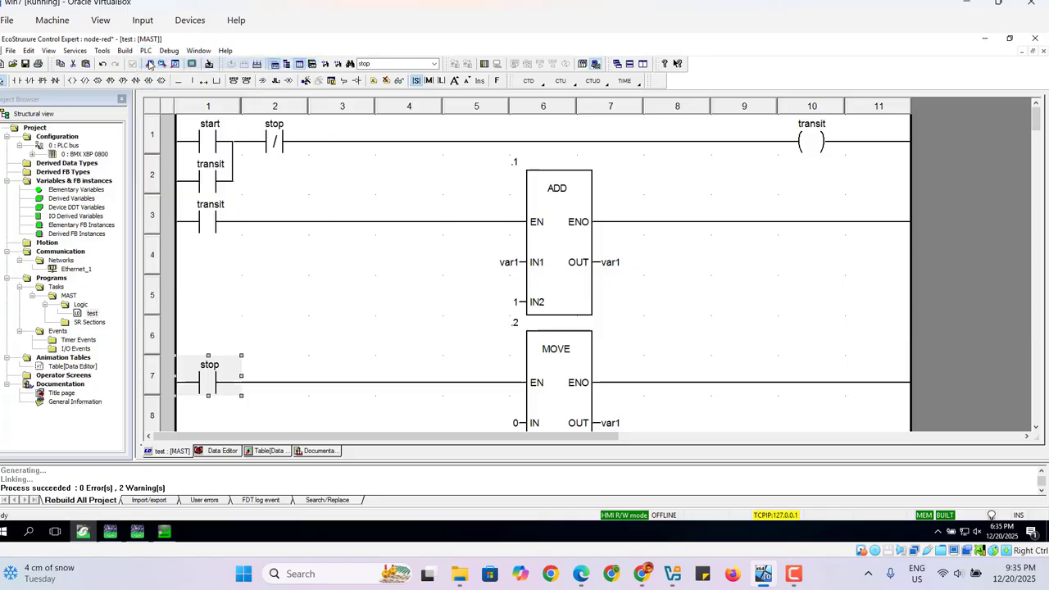
click(423, 321)
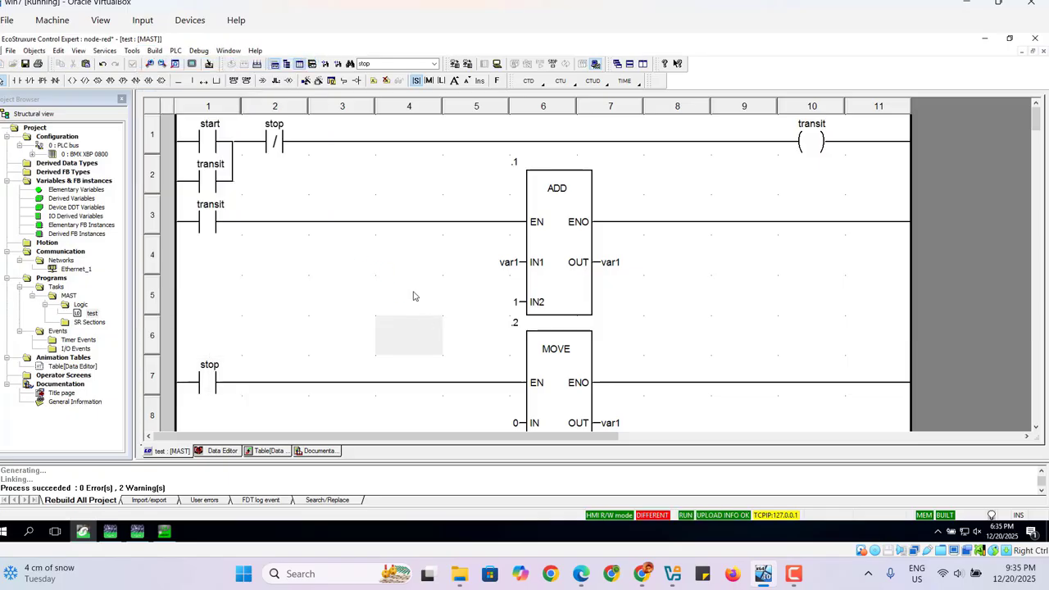
Transfer the project to the PLC without ticking PLC Run after Transfer.
click(176, 51)
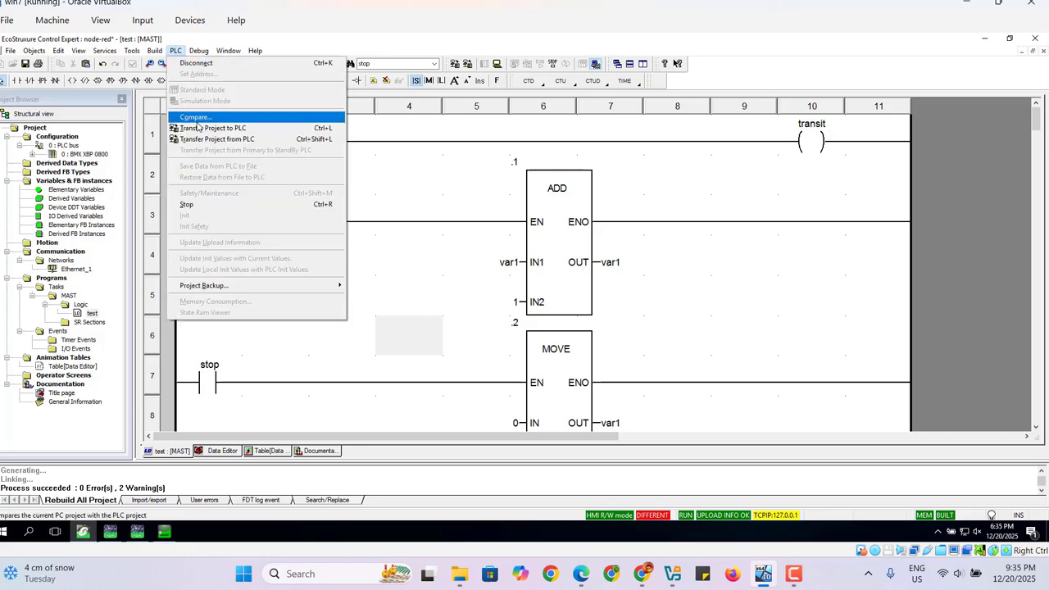
click(213, 129)
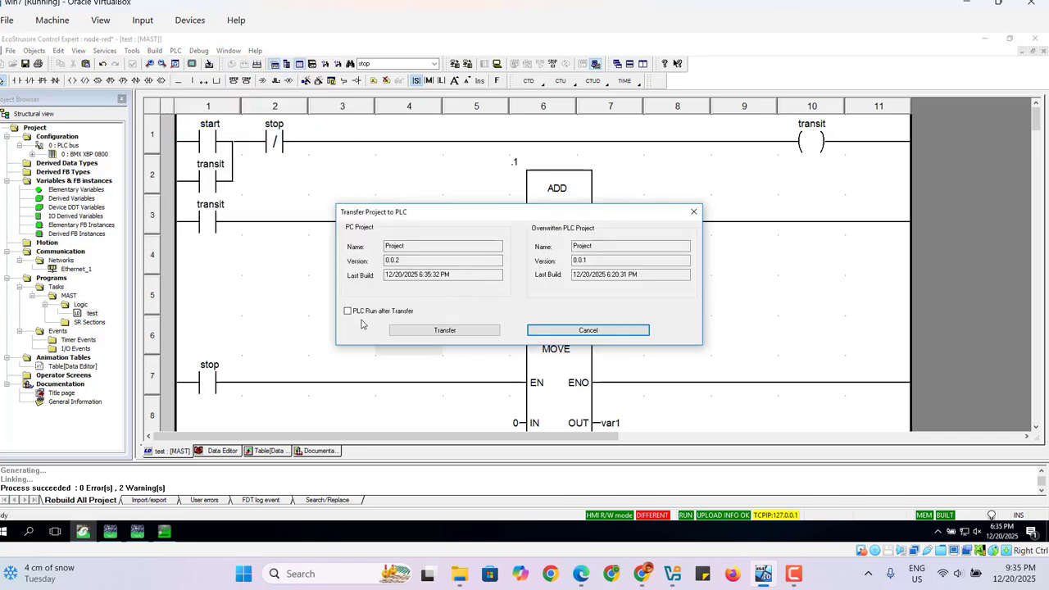
click(418, 330)
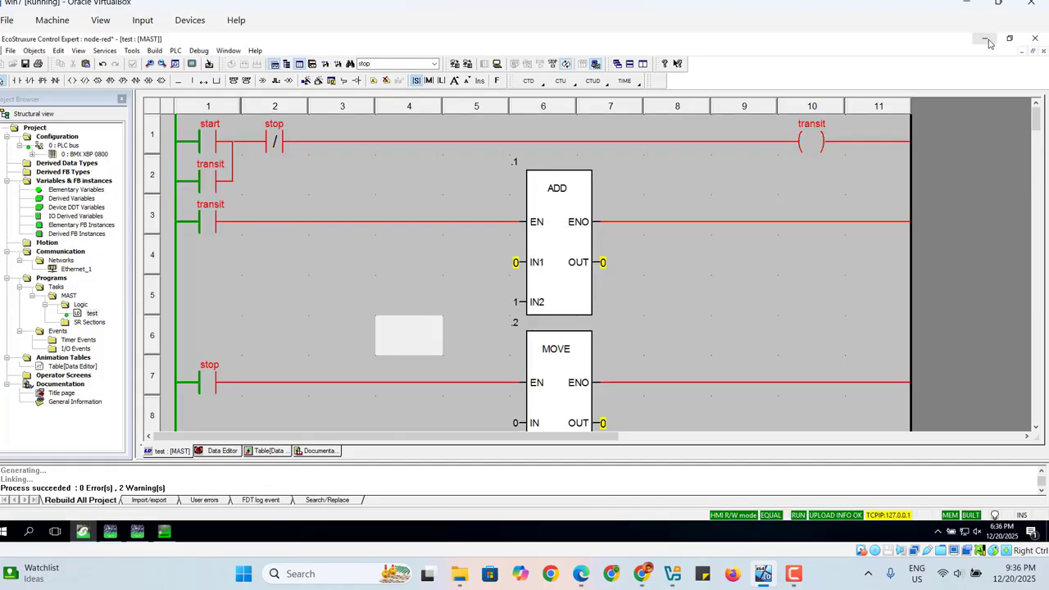
Check the OPC UA Server Expert configuration tool and the running OPC UA Server Expert window.
click(988, 41)
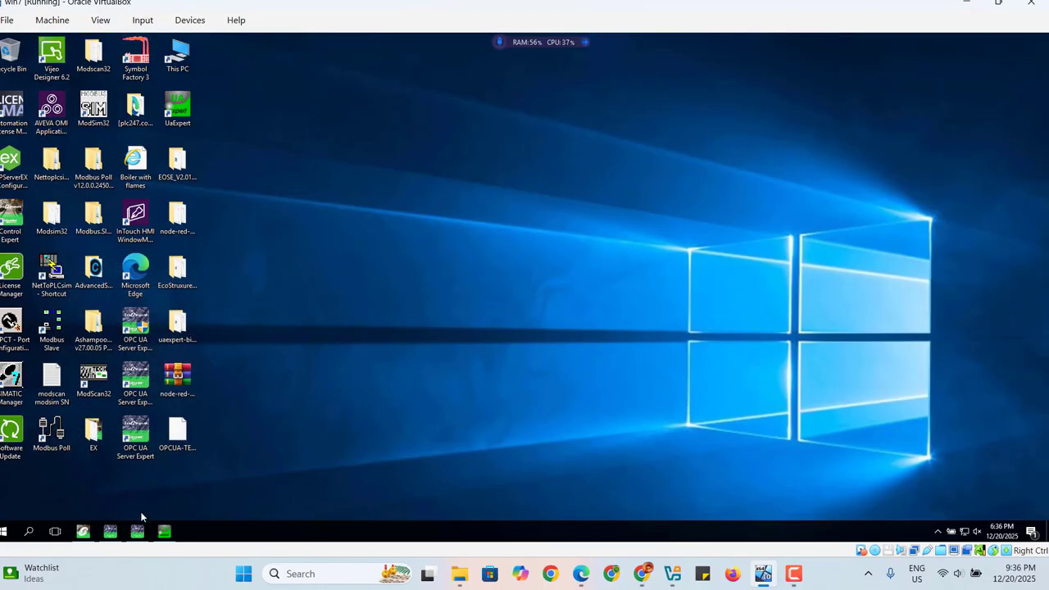
click(110, 532)
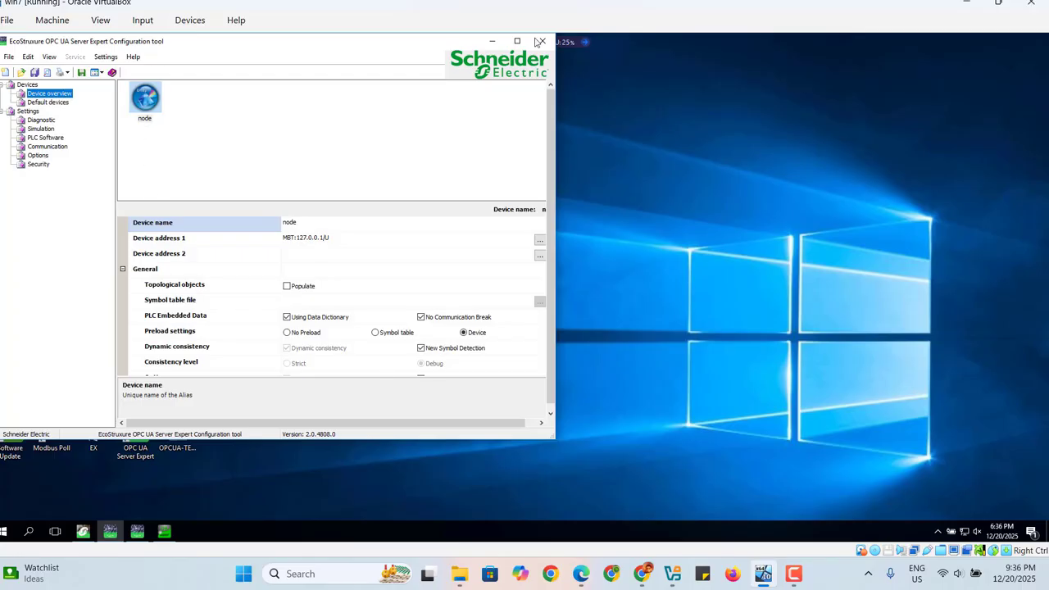
click(492, 43)
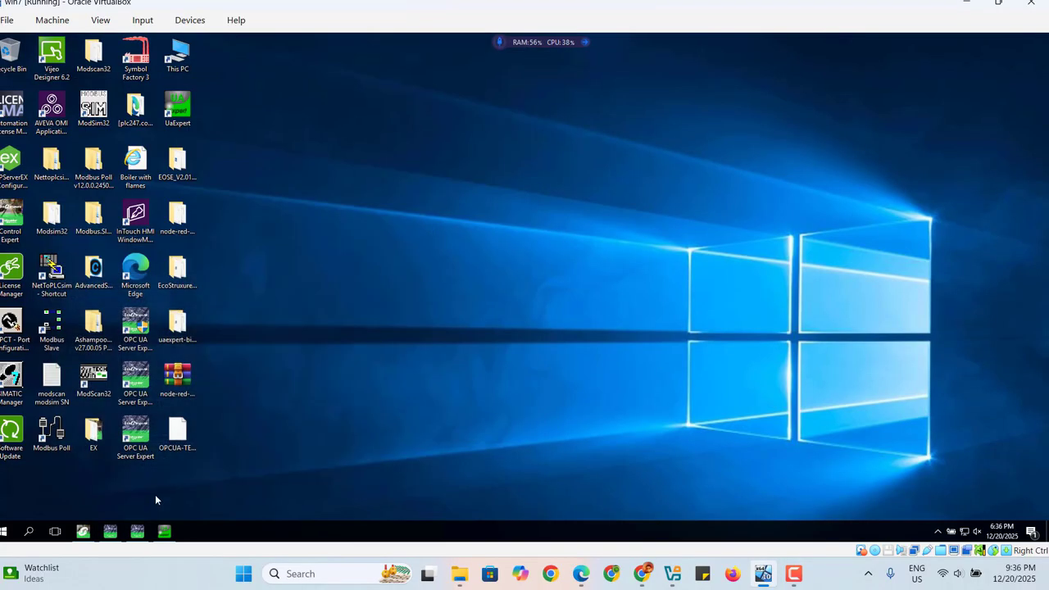
click(138, 534)
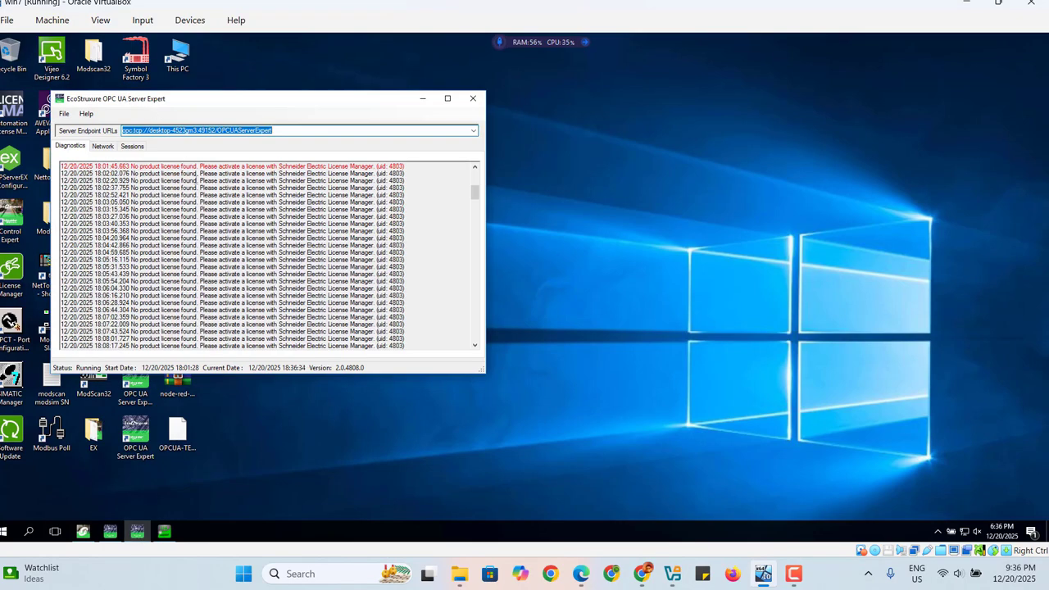
click(422, 99)
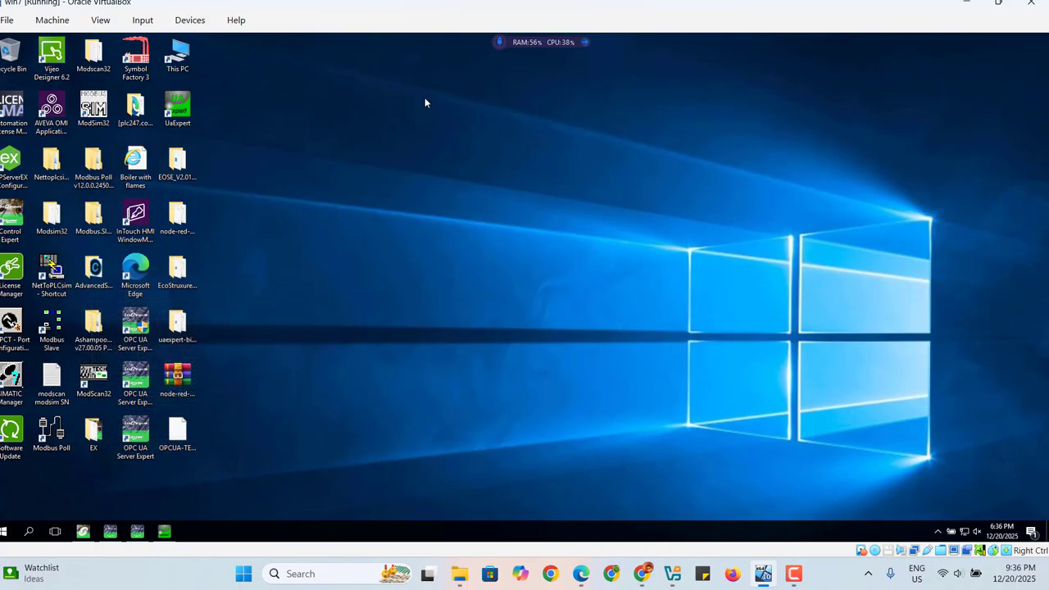
Close UaExpert without saving the current project.
click(165, 535)
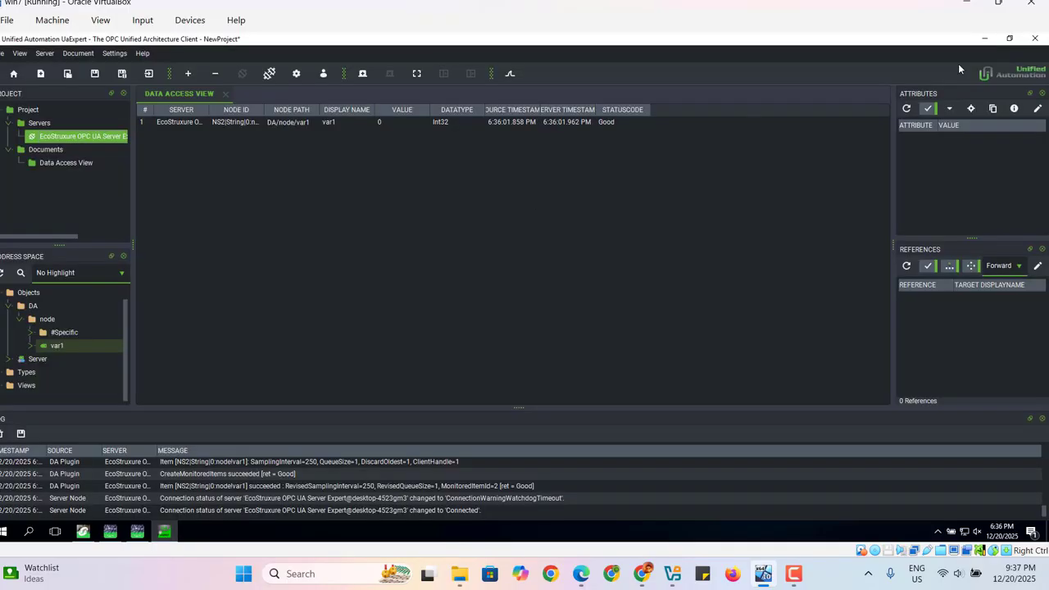
click(1035, 39)
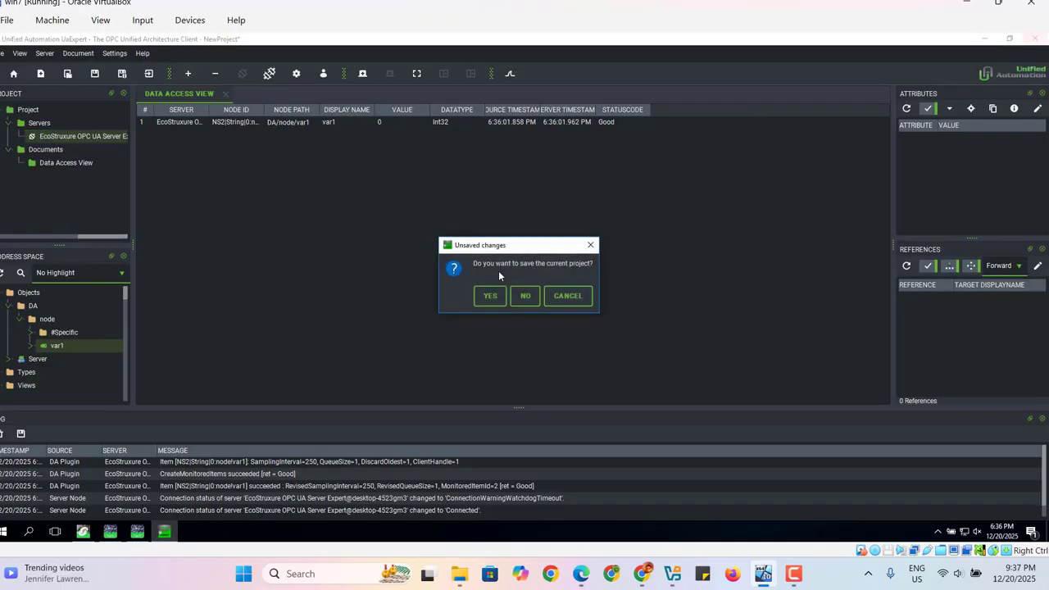
click(526, 300)
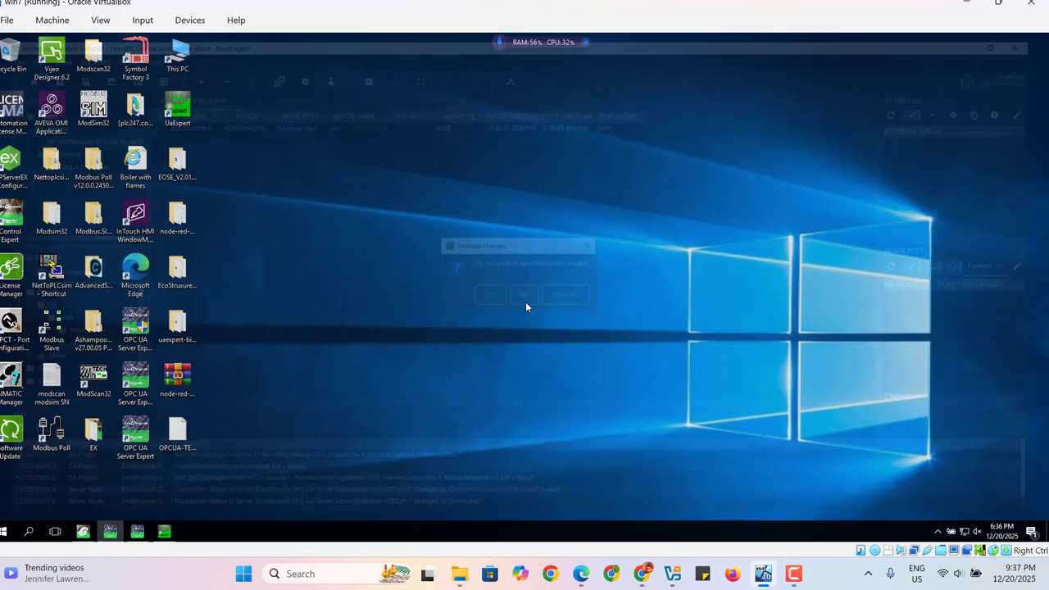
Relaunch UaExpert, dismiss the Split View tip and restore the window to a smaller size.
click(179, 117)
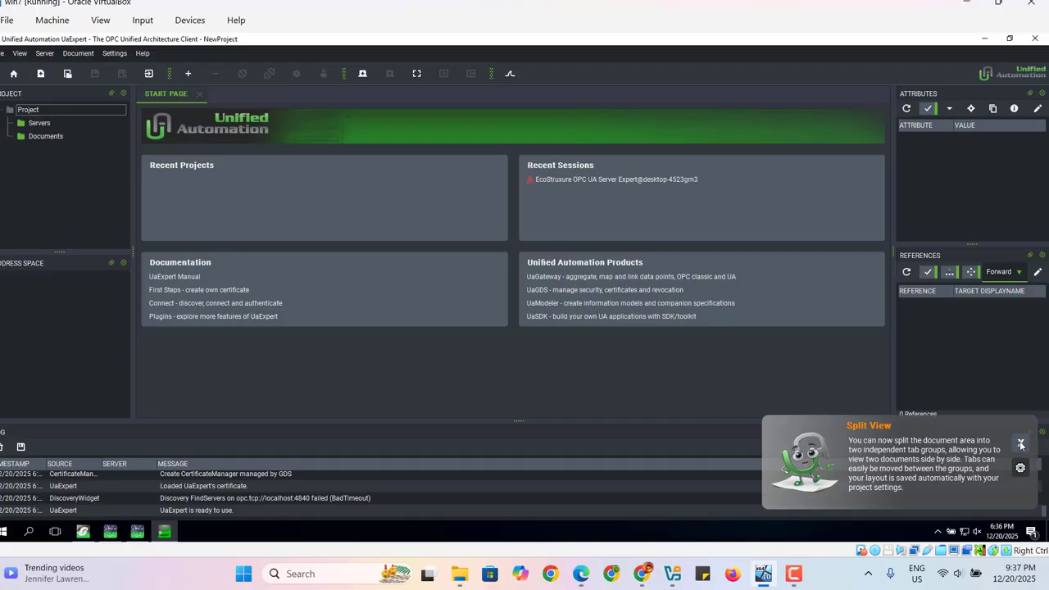
click(1021, 444)
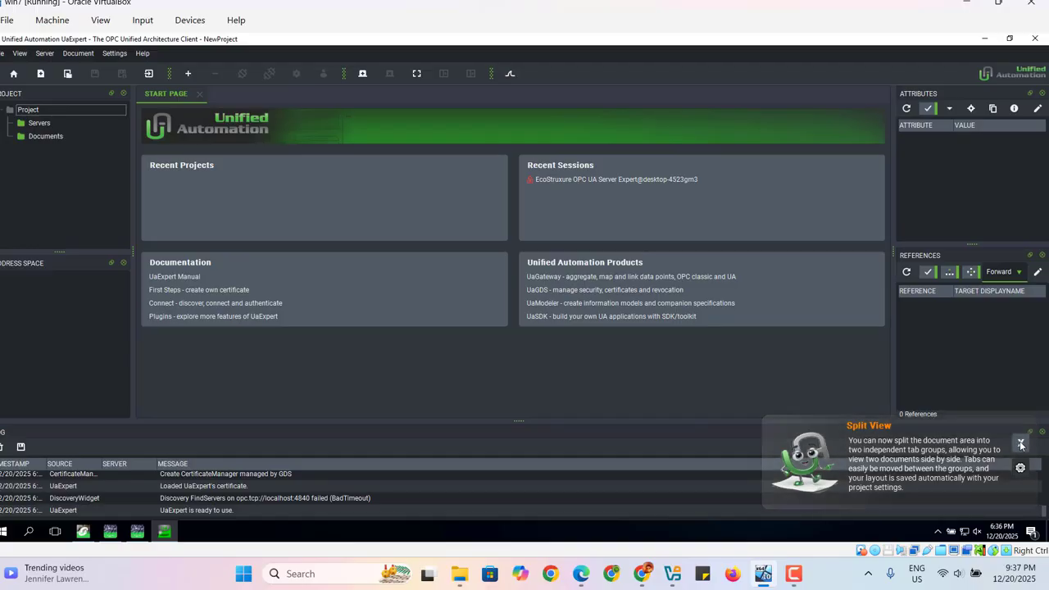
click(1009, 39)
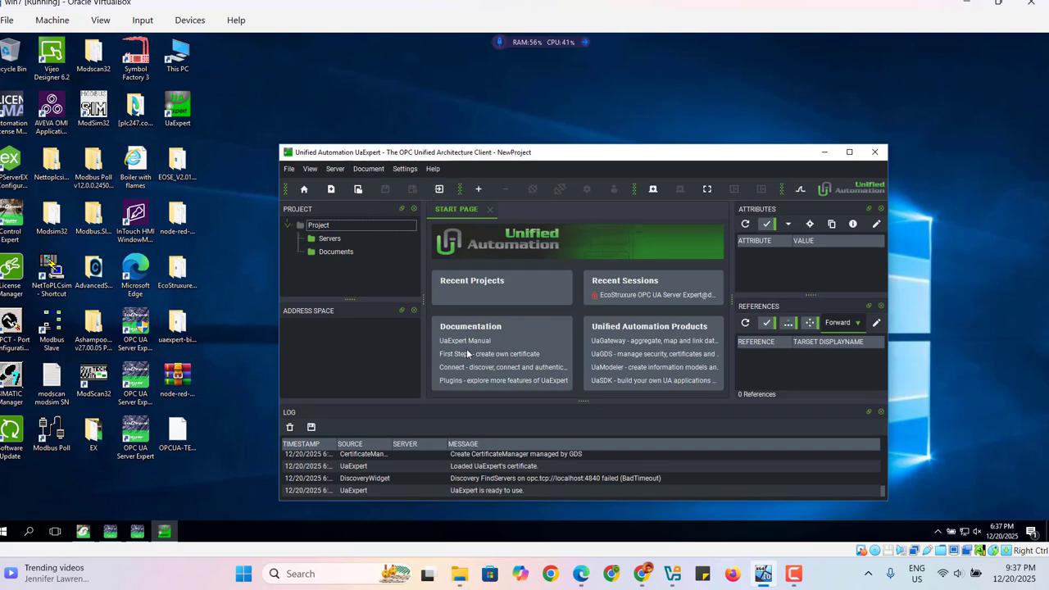
Open the Add Server dialog and remove the existing custom discovery server entry.
click(482, 190)
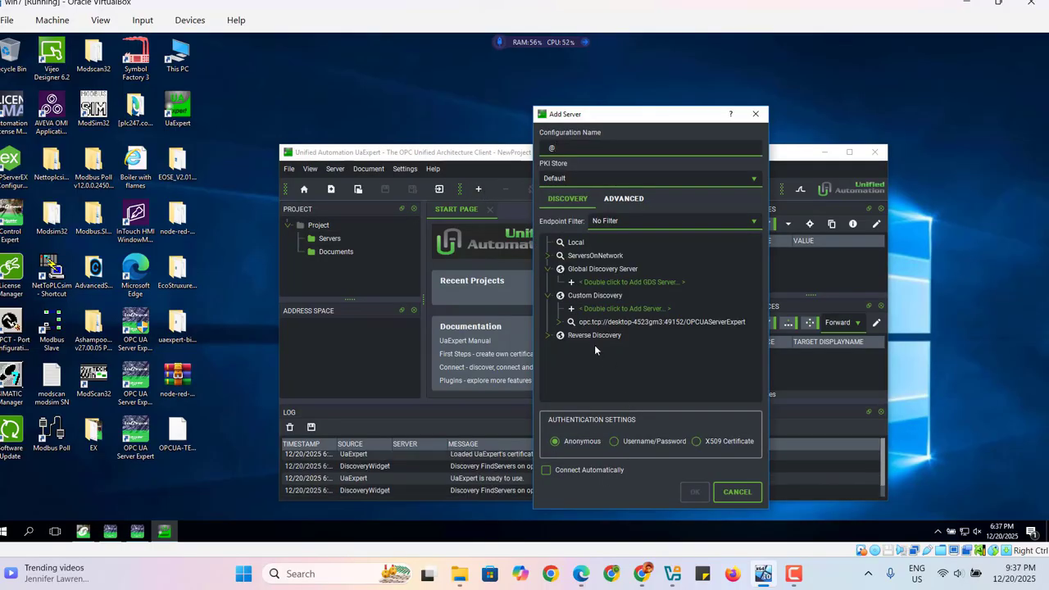
right_click(594, 325)
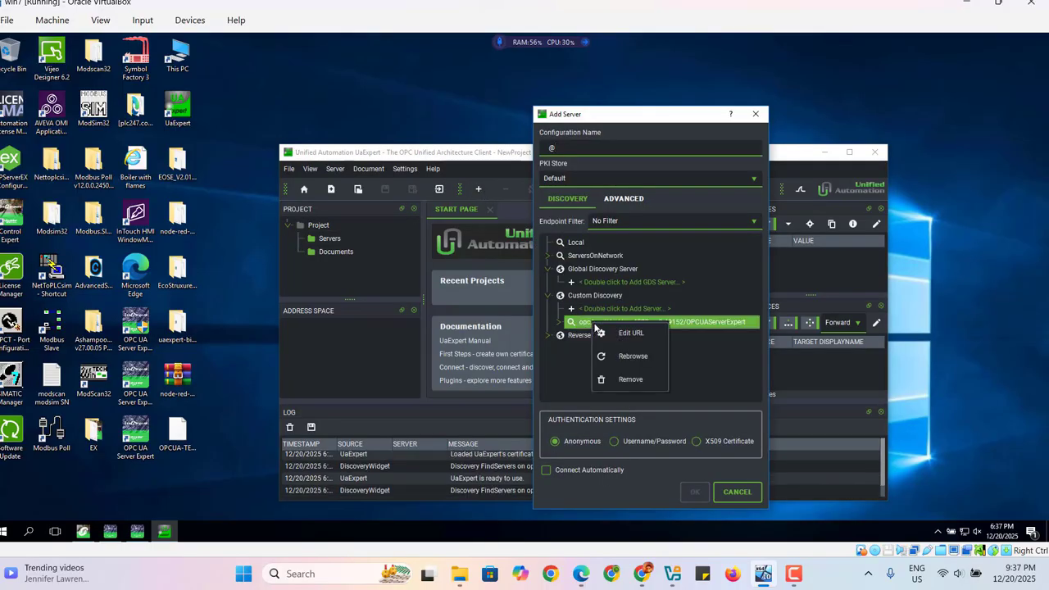
click(631, 380)
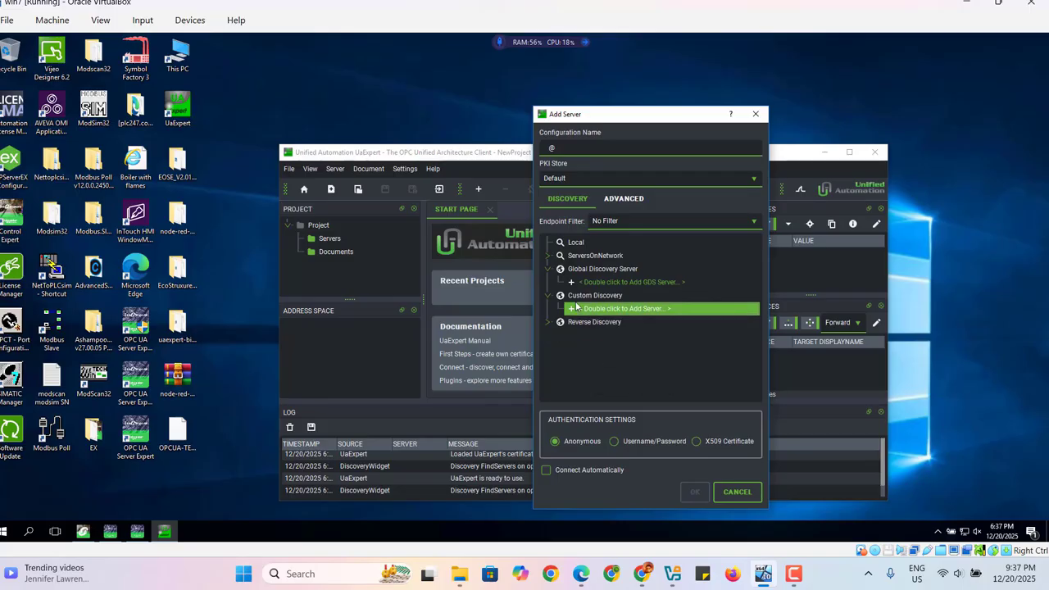
Add a custom discovery server using the endpoint URL copied from the OPC UA Server Expert window.
double_click(603, 309)
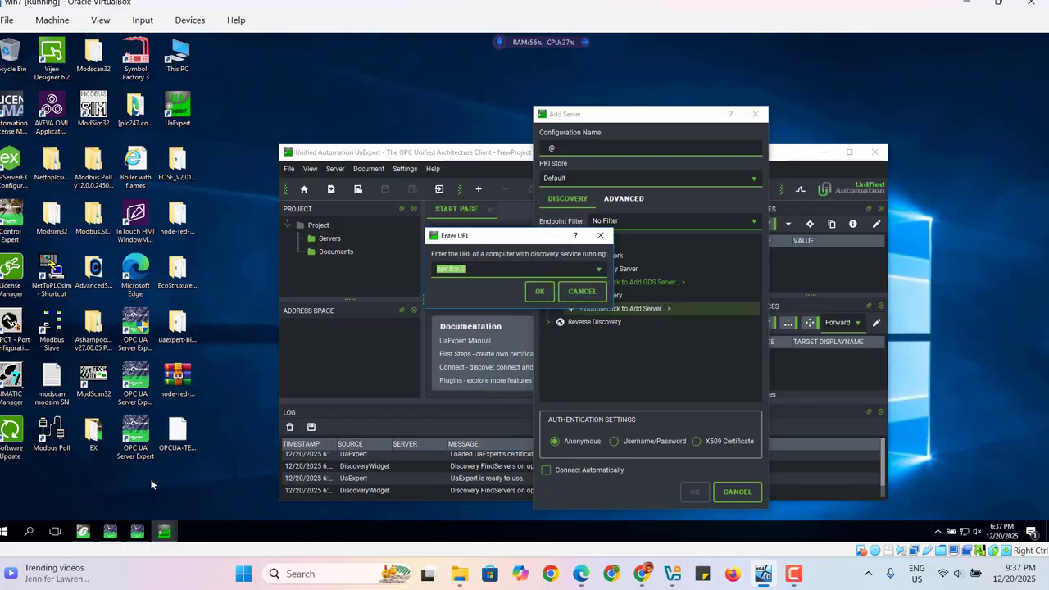
click(137, 532)
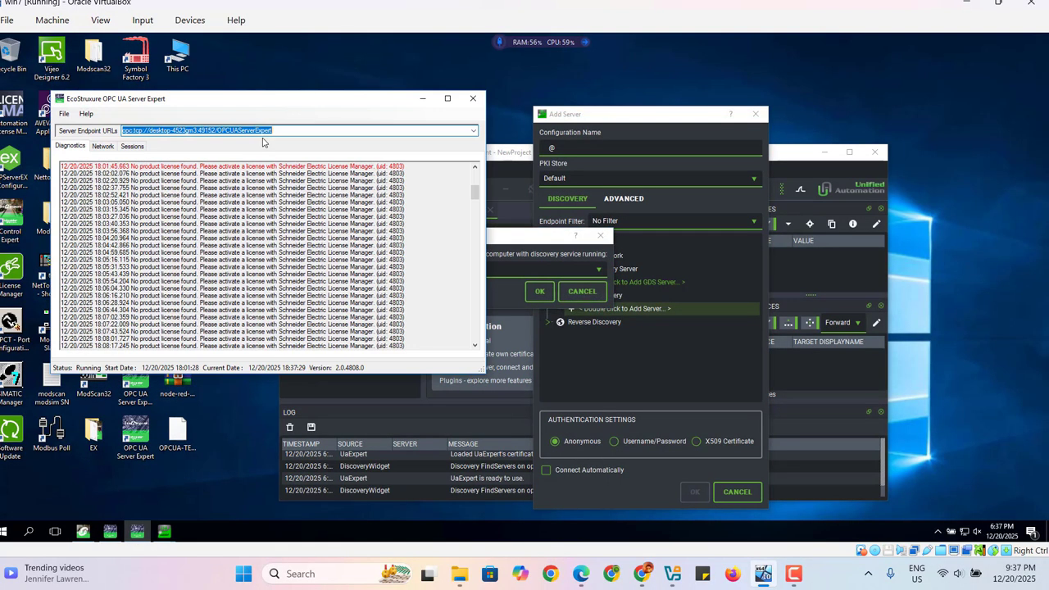
right_click(241, 131)
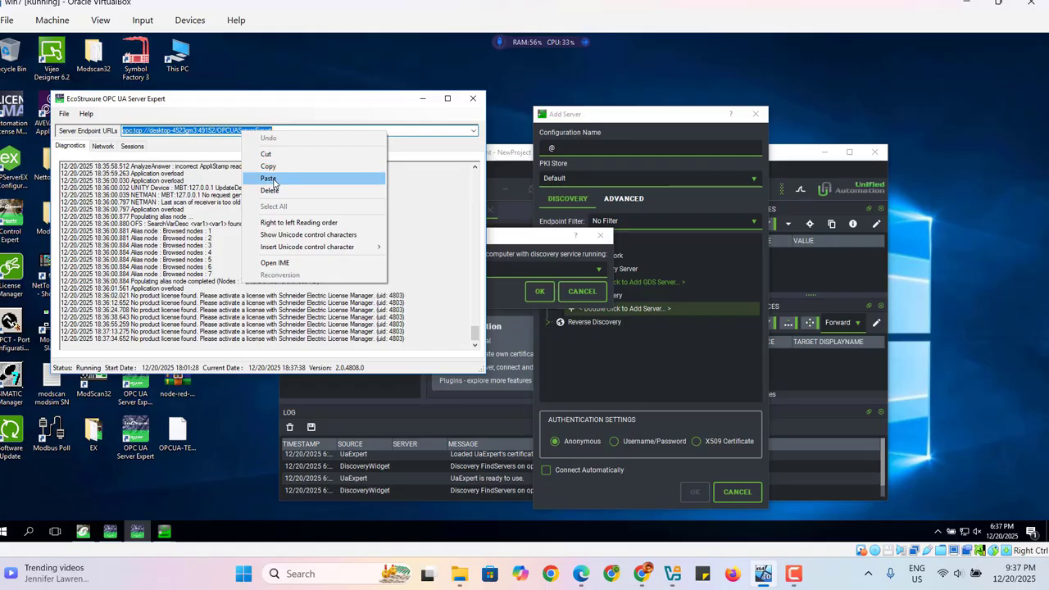
click(269, 166)
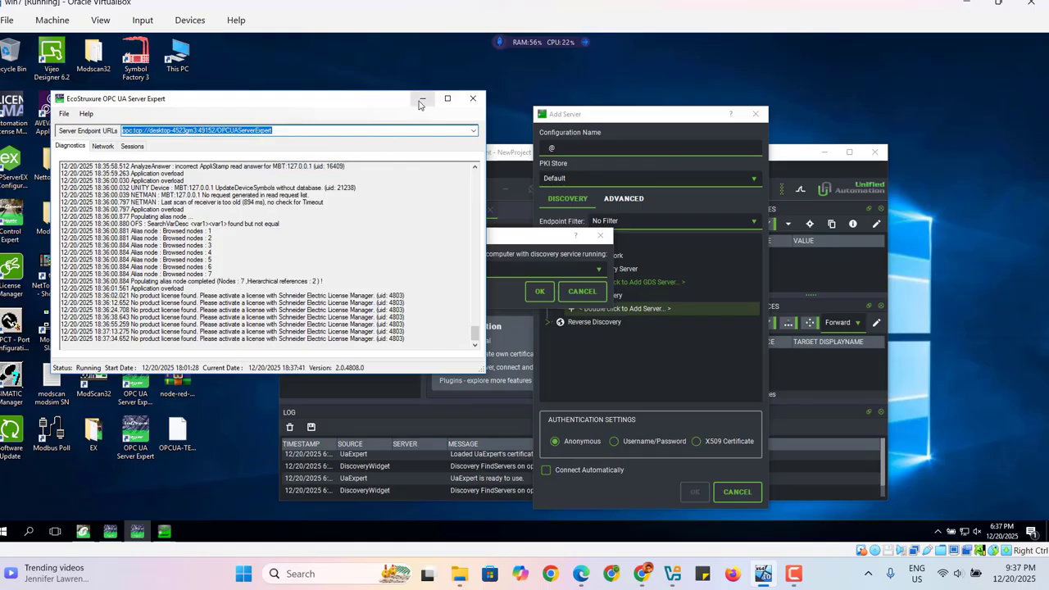
click(422, 99)
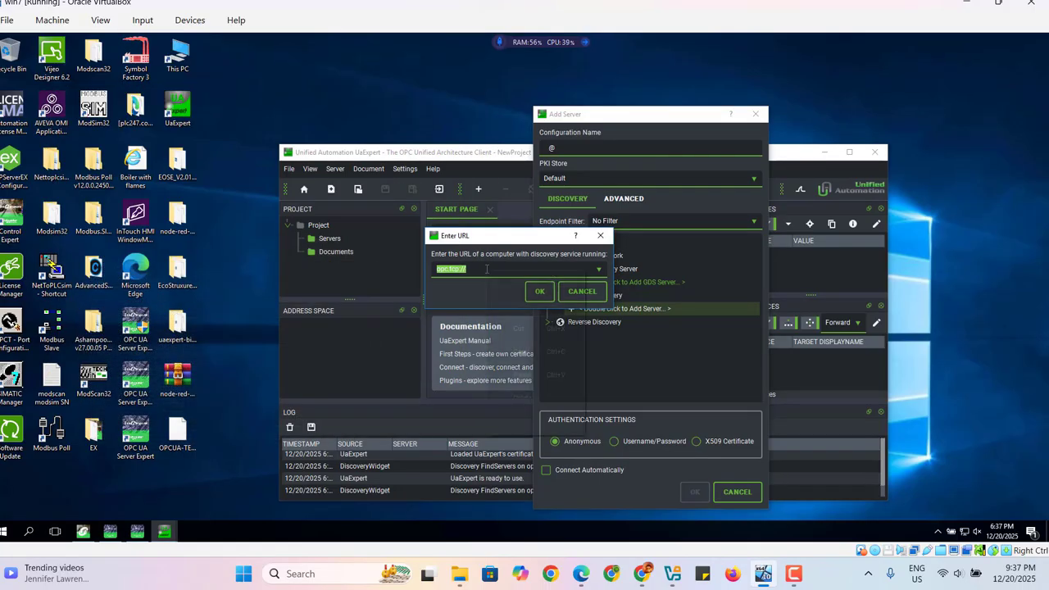
right_click(487, 270)
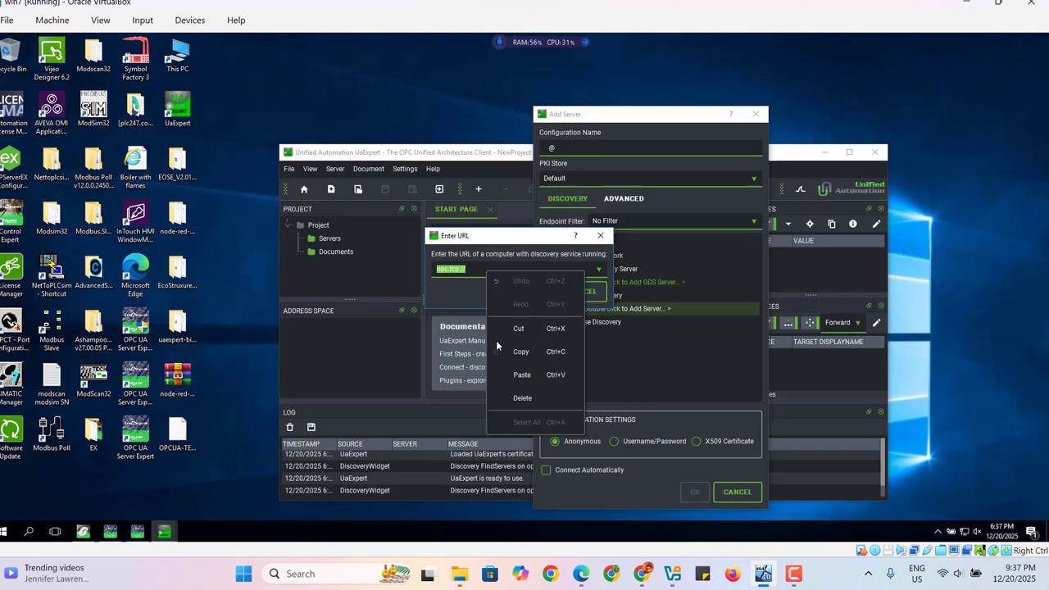
click(522, 375)
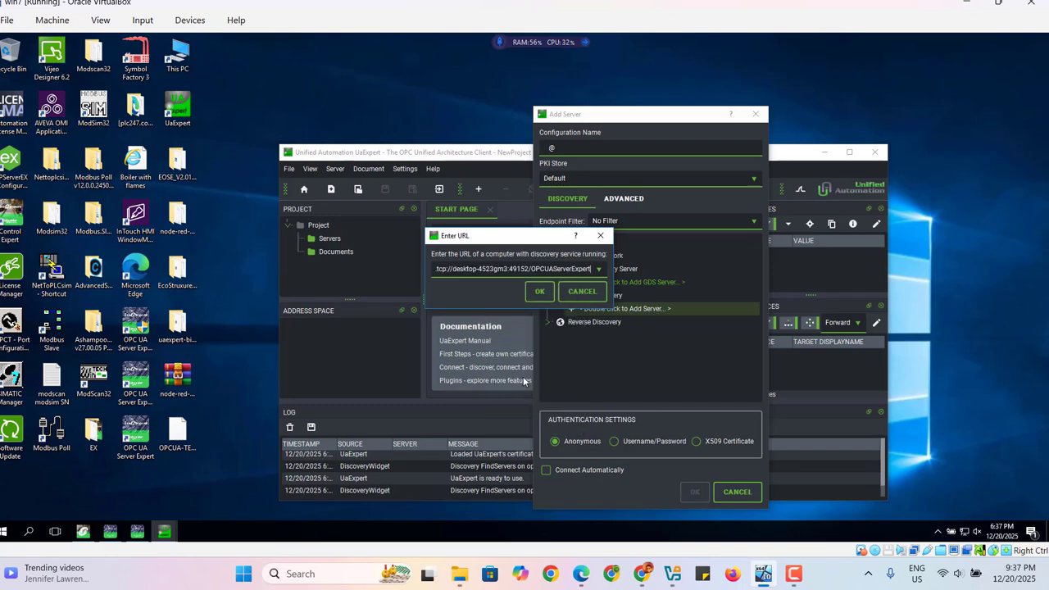
click(541, 293)
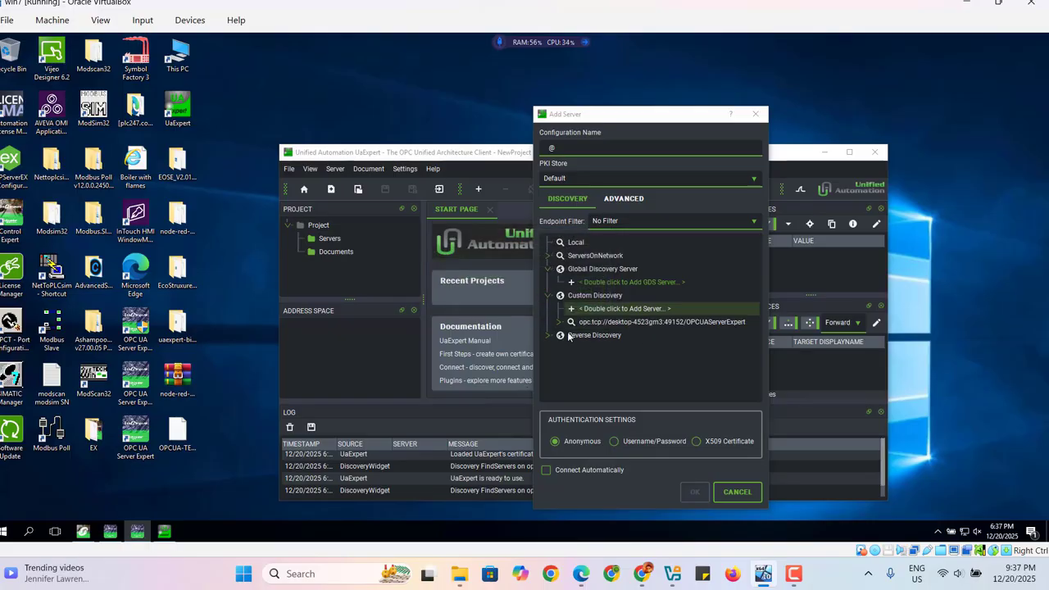
Expand the discovered server and add its None - None (uatcp-uasc-uabinary) endpoint with anonymous authentication.
click(561, 323)
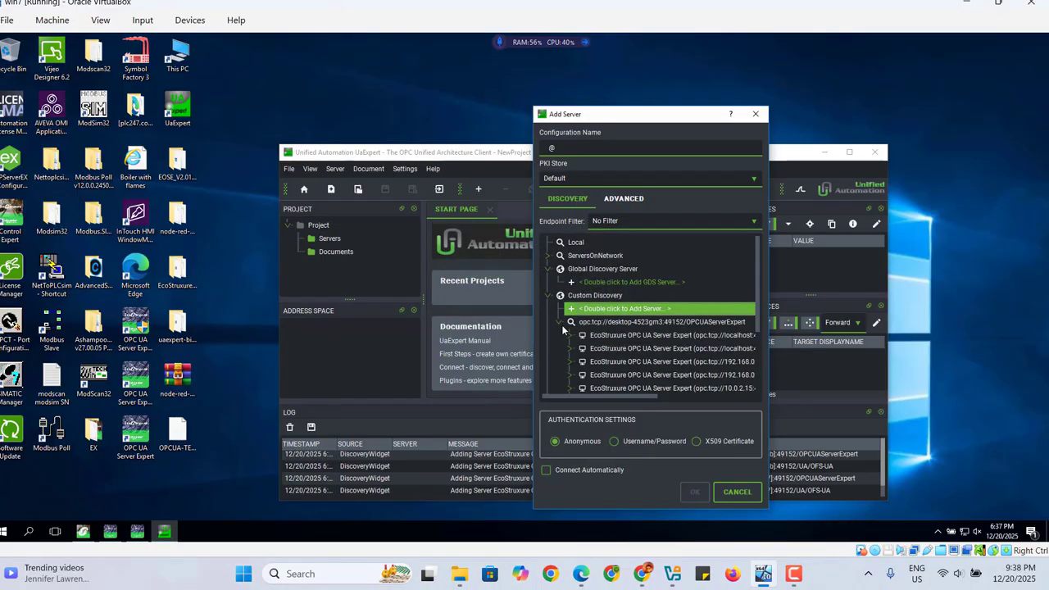
click(570, 337)
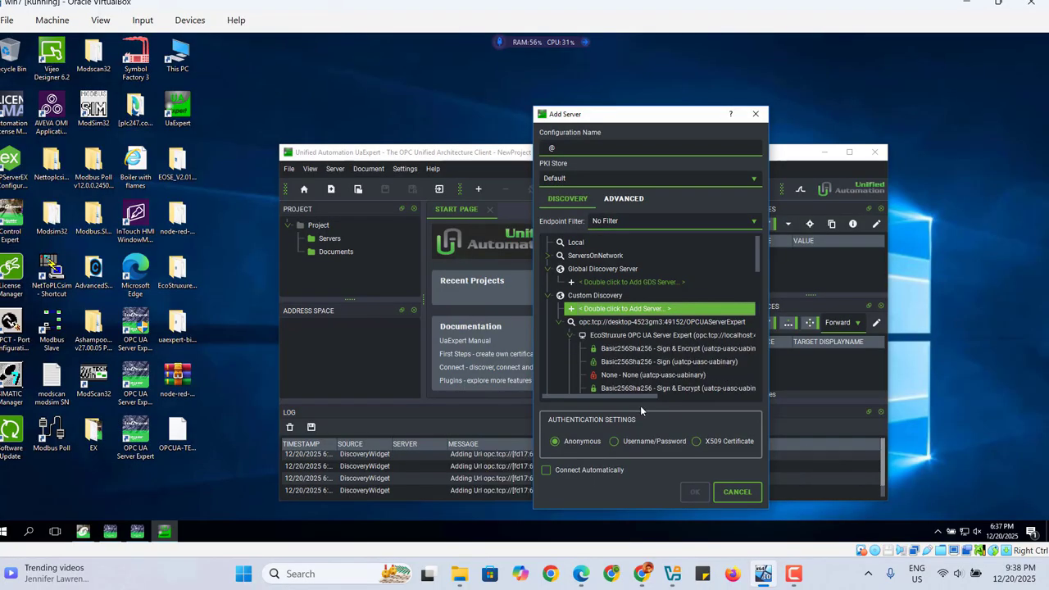
click(619, 376)
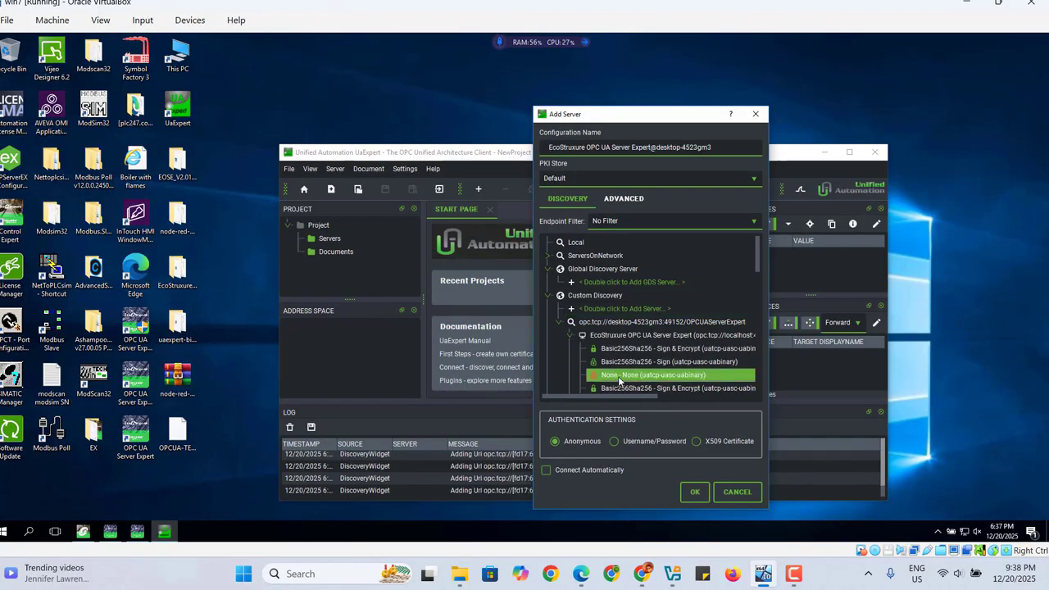
click(694, 493)
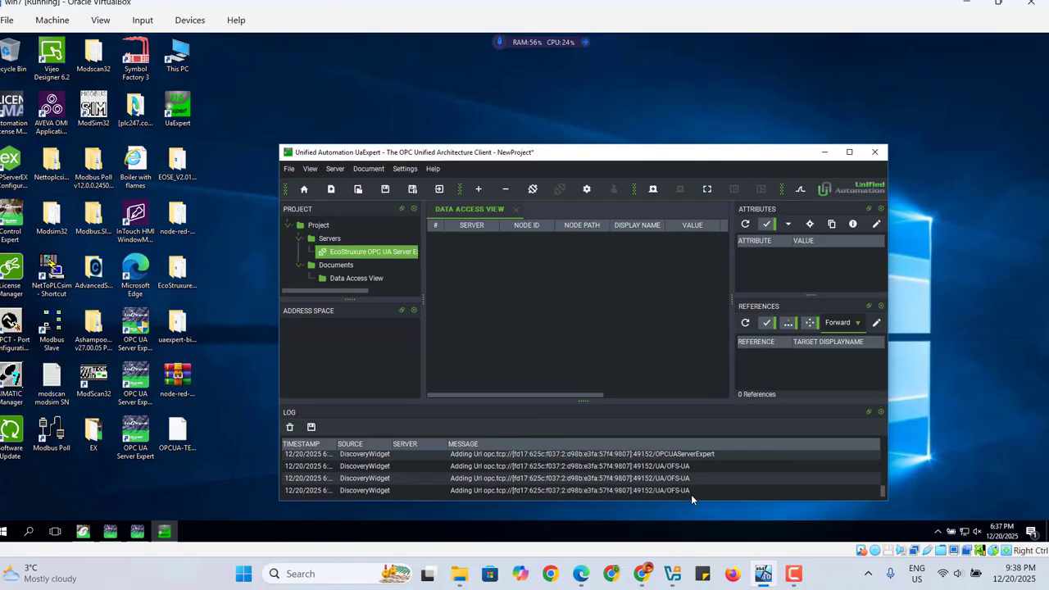
Connect to the EcoStruxure OPC UA server and add var1 from DA > node to the Data Access View.
right_click(353, 256)
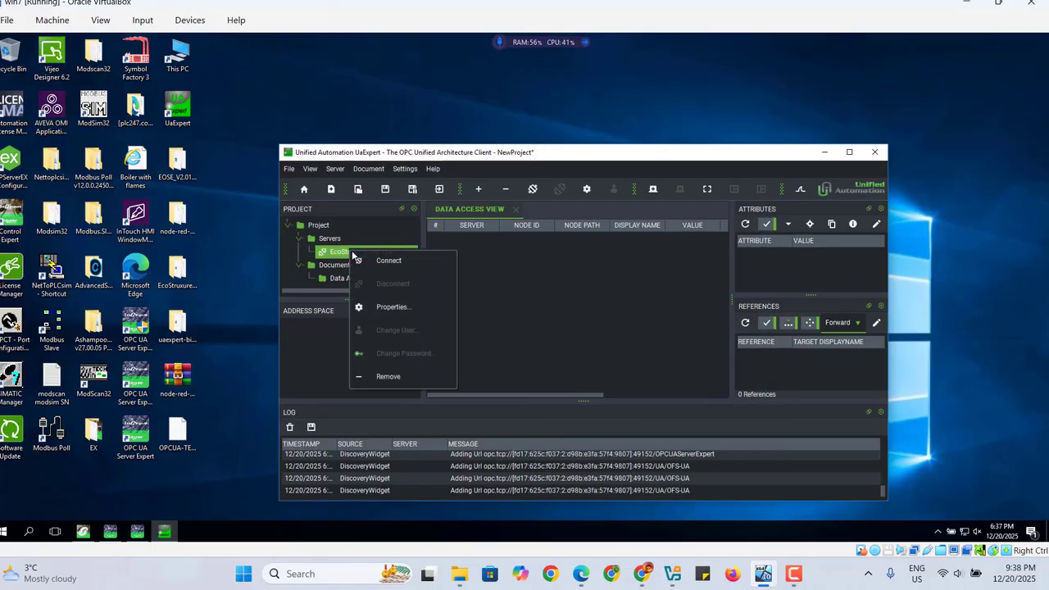
click(389, 262)
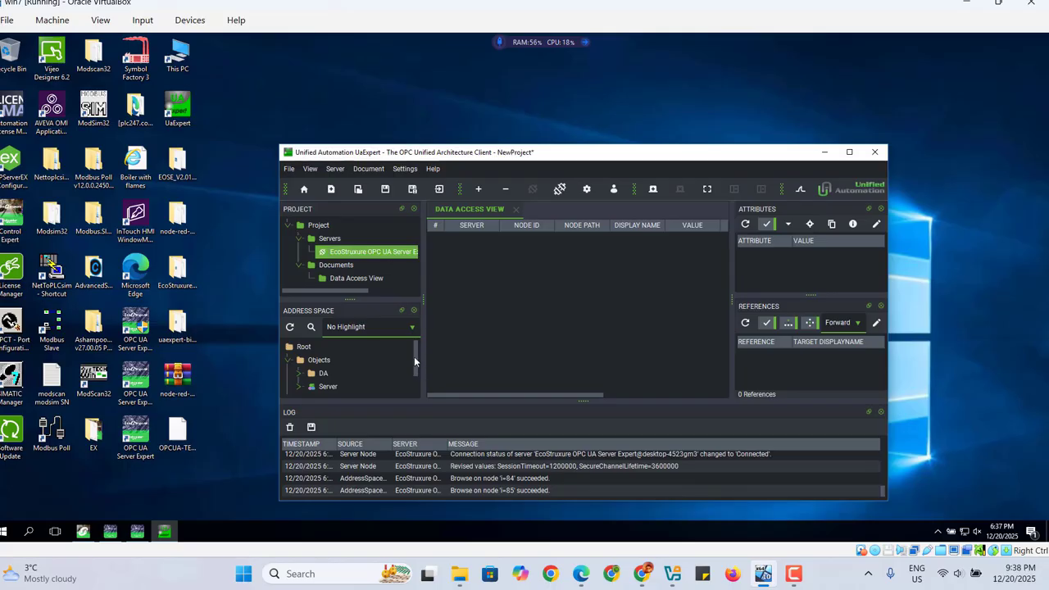
drag(416, 363, 413, 374)
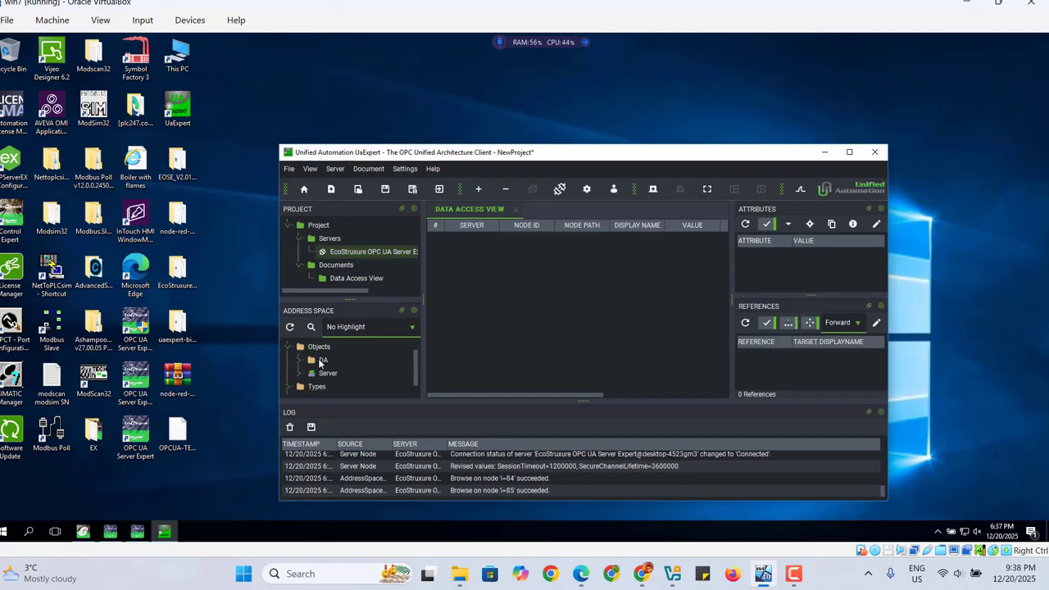
click(300, 359)
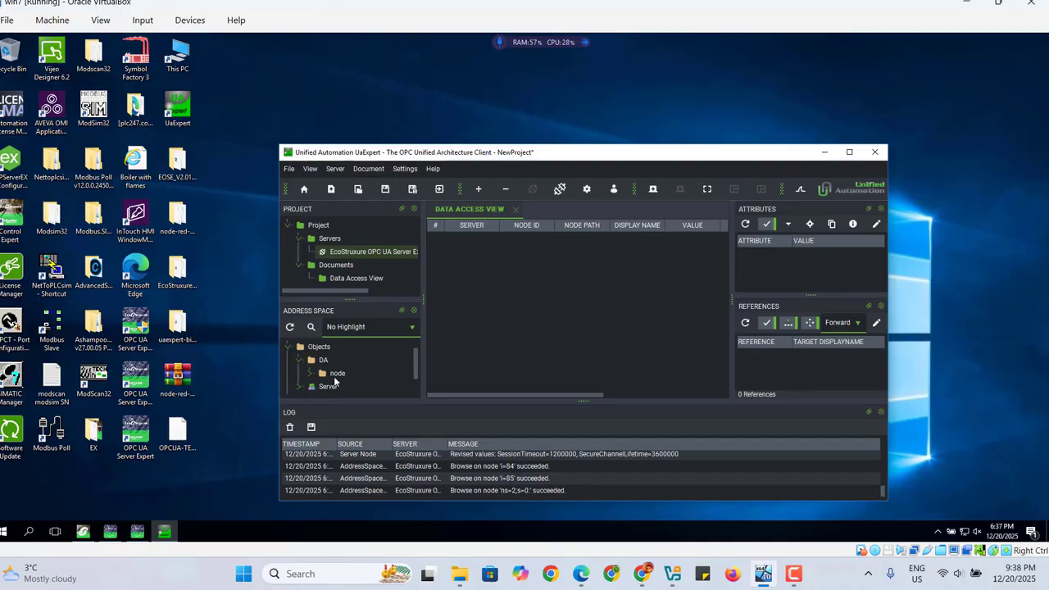
click(334, 378)
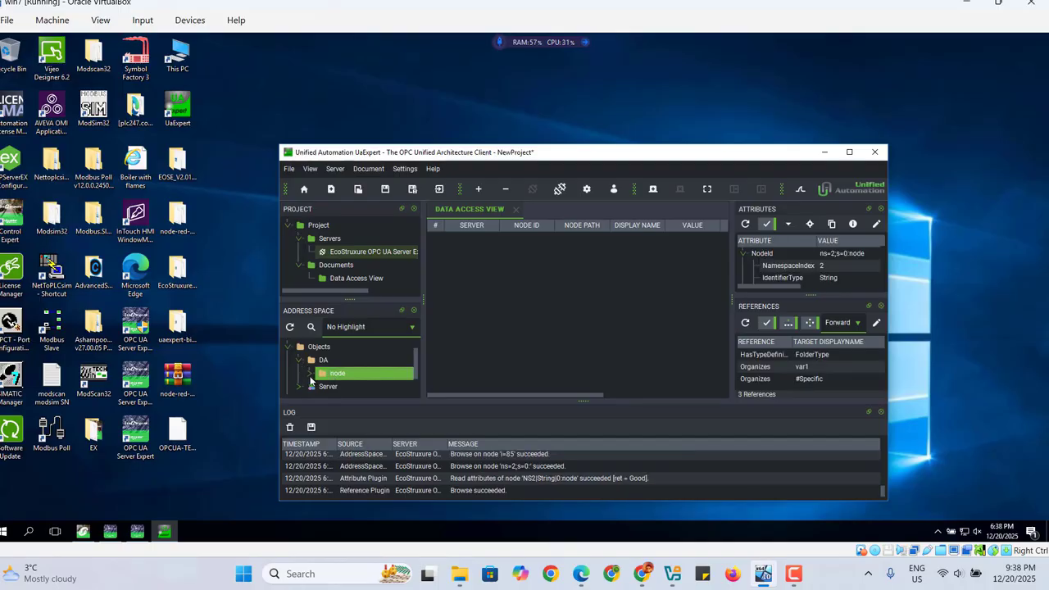
click(311, 375)
drag(340, 387, 508, 250)
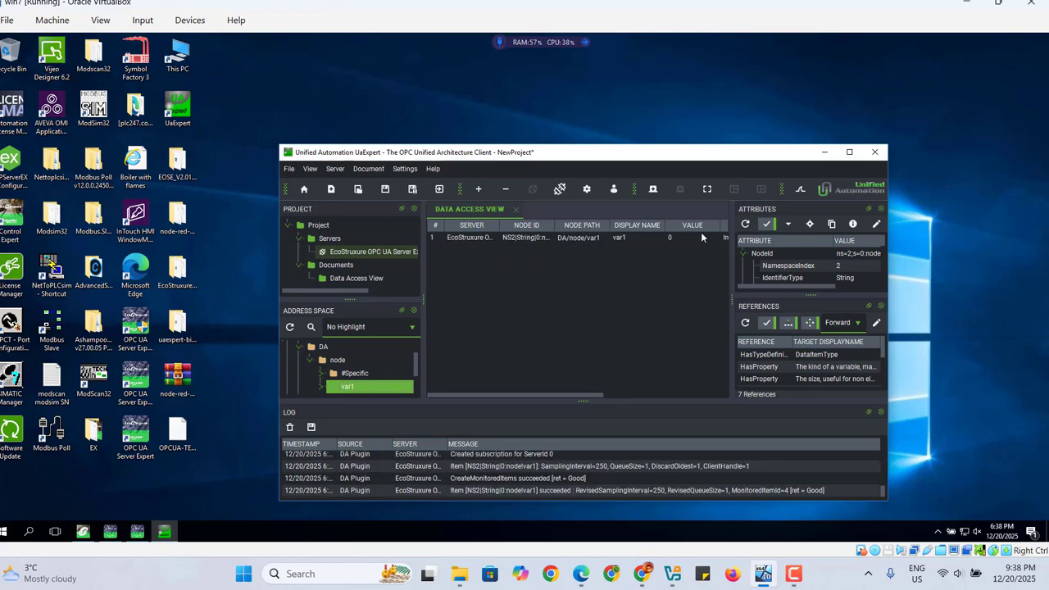
Minimize UaExpert and open a Command Prompt through the Windows search for cmd.
click(827, 153)
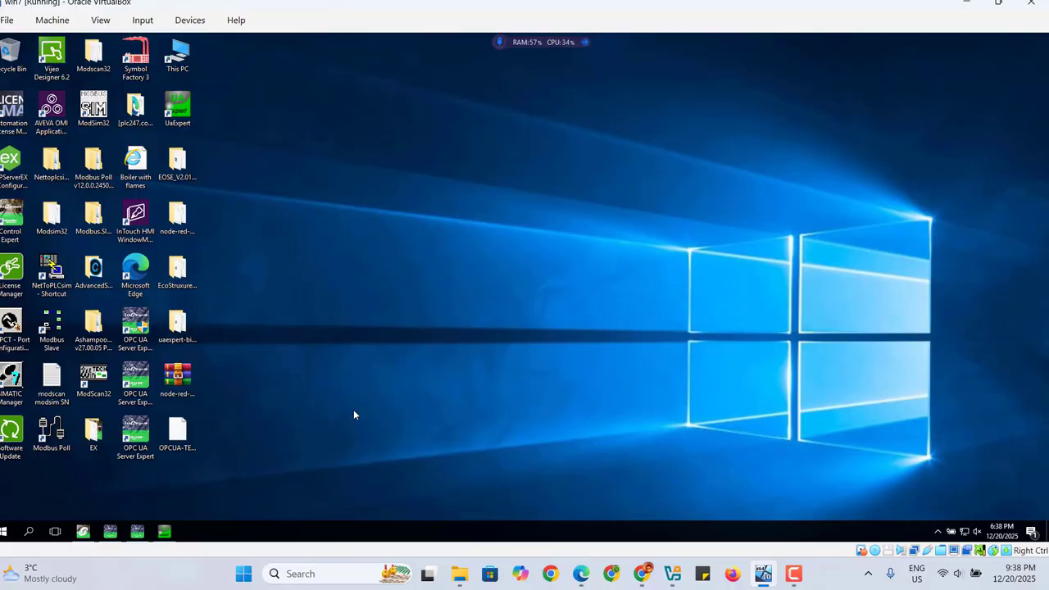
click(29, 533)
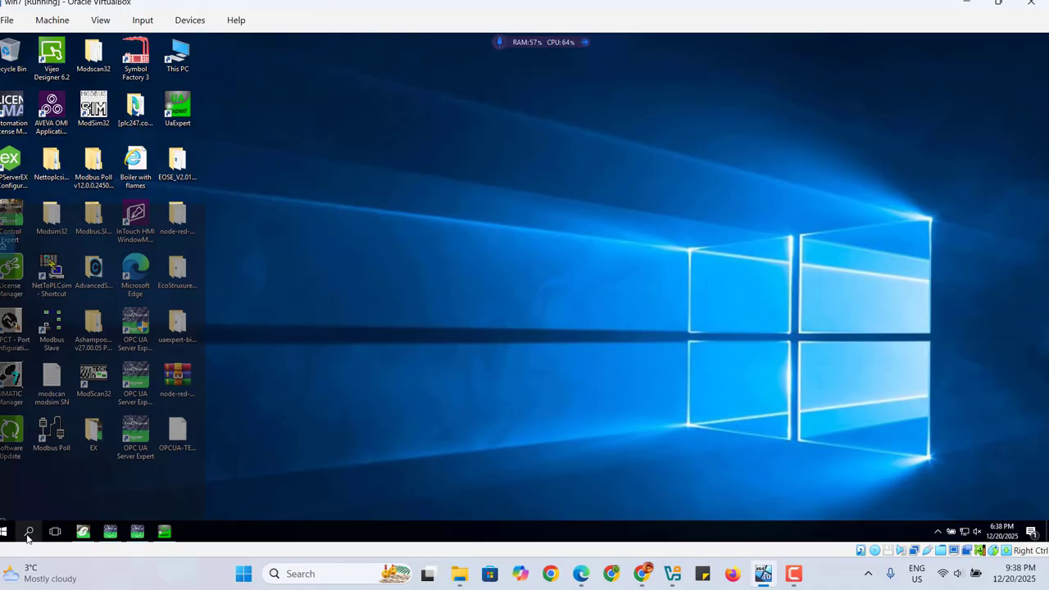
text(cmd)
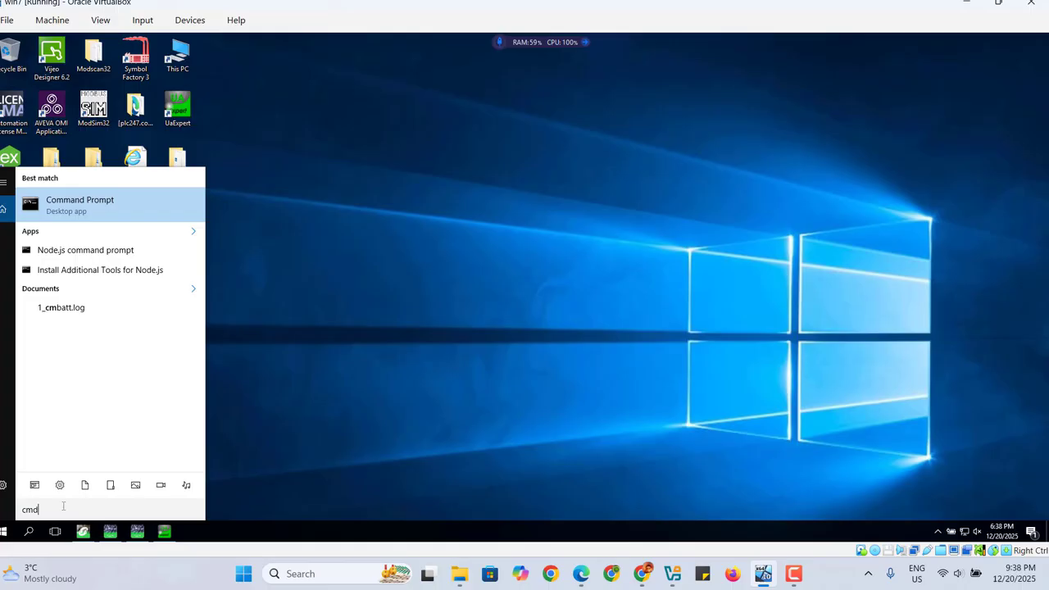
key(Return)
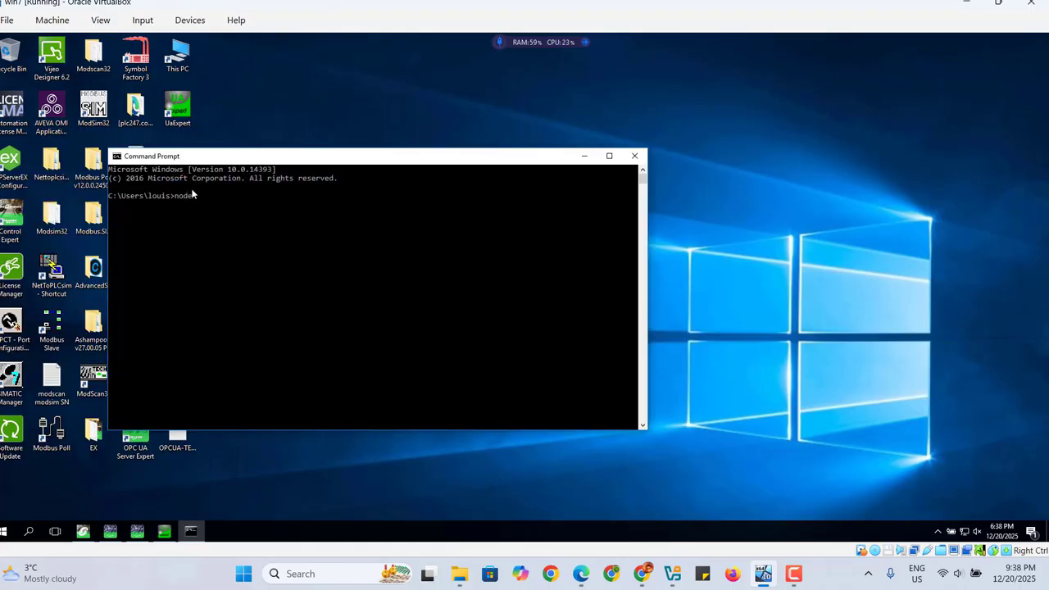
Start Node-RED by running node-red in the command prompt and minimize its window.
text(node-red)
key(Return)
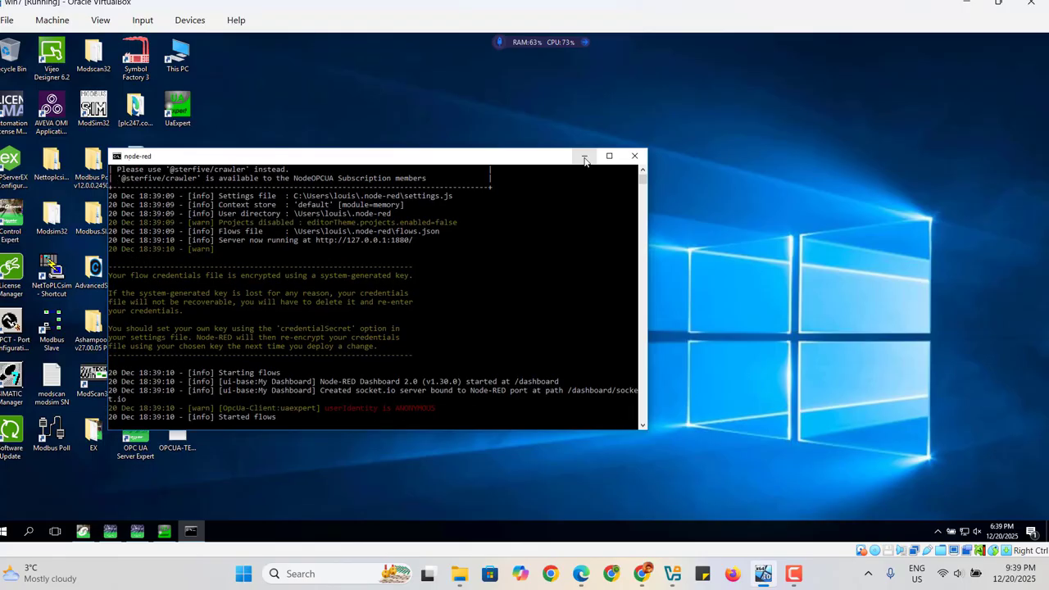
click(585, 157)
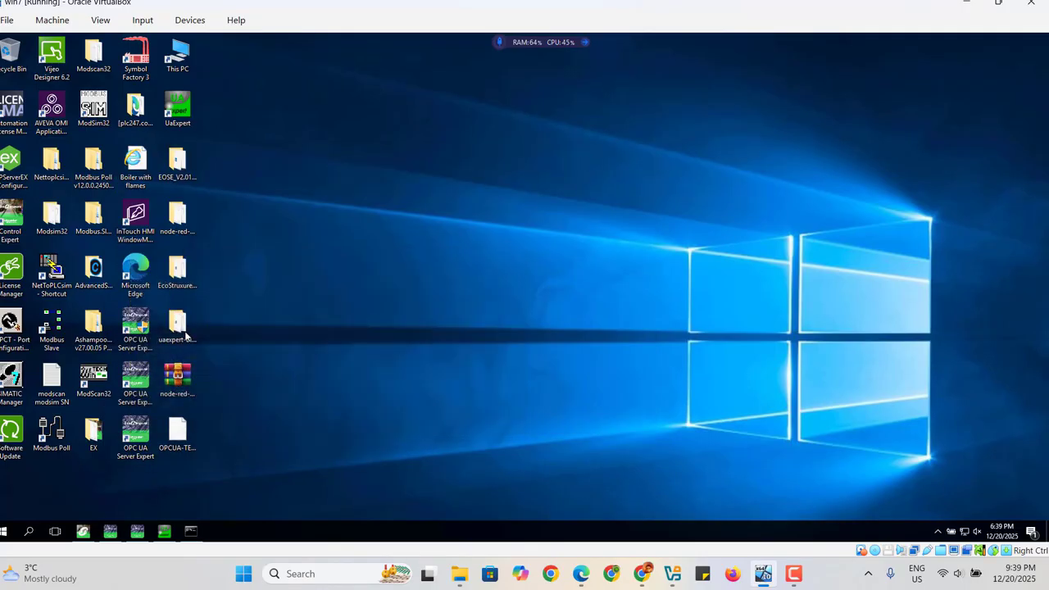
Open Microsoft Edge from the desktop and maximize its window.
click(129, 277)
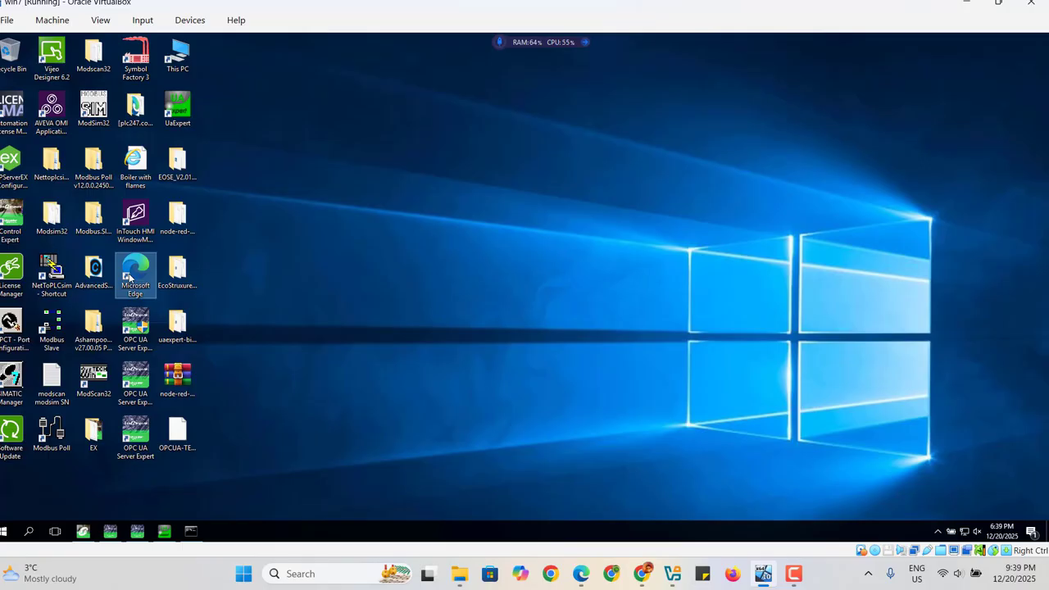
double_click(129, 277)
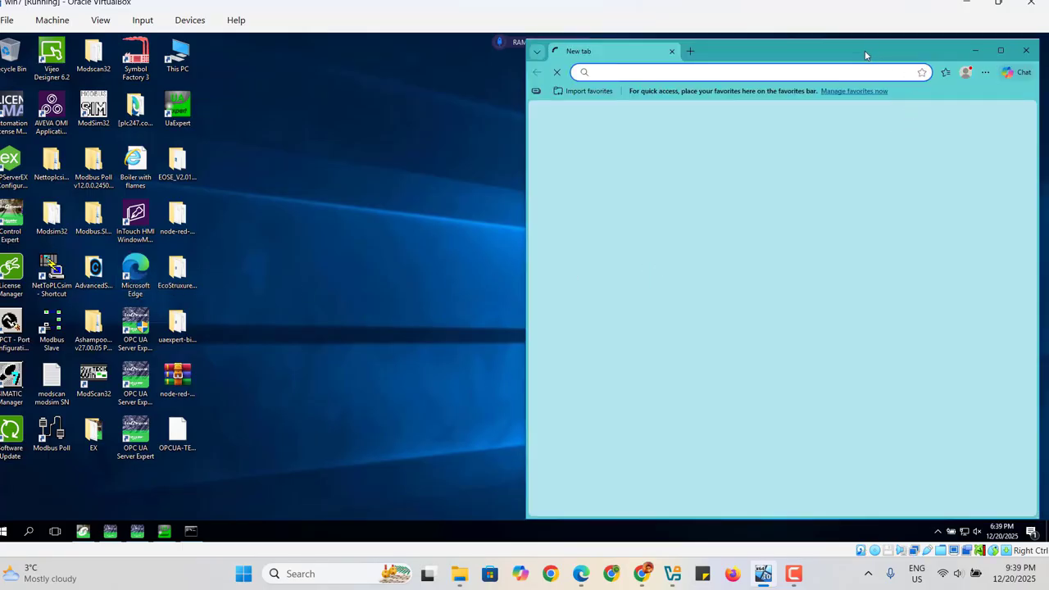
drag(865, 51, 639, 95)
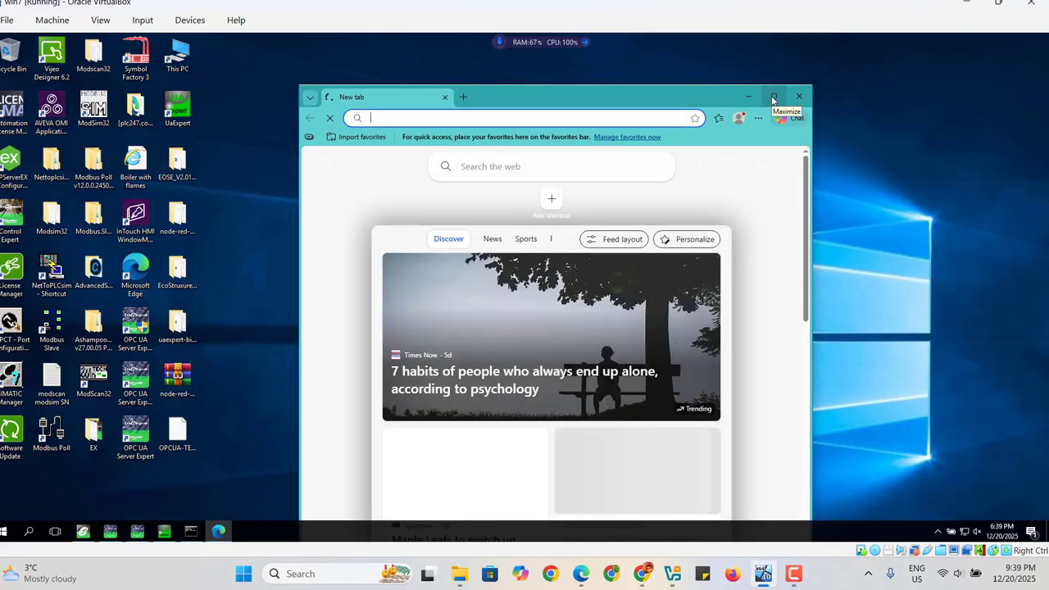
click(772, 98)
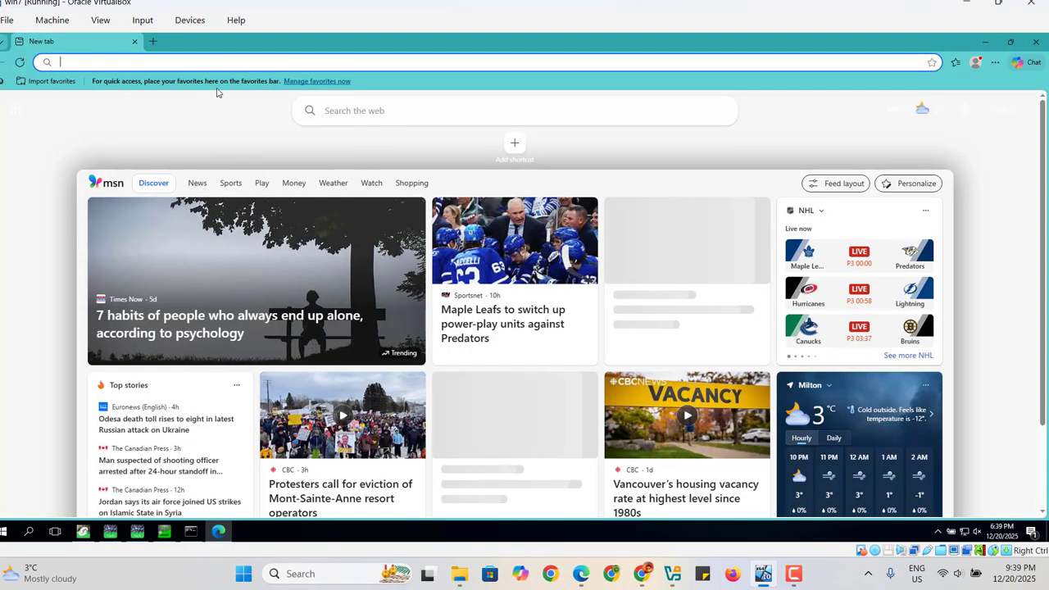
Open the Node-RED editor at localhost:1880 in the browser.
click(139, 64)
text(lo)
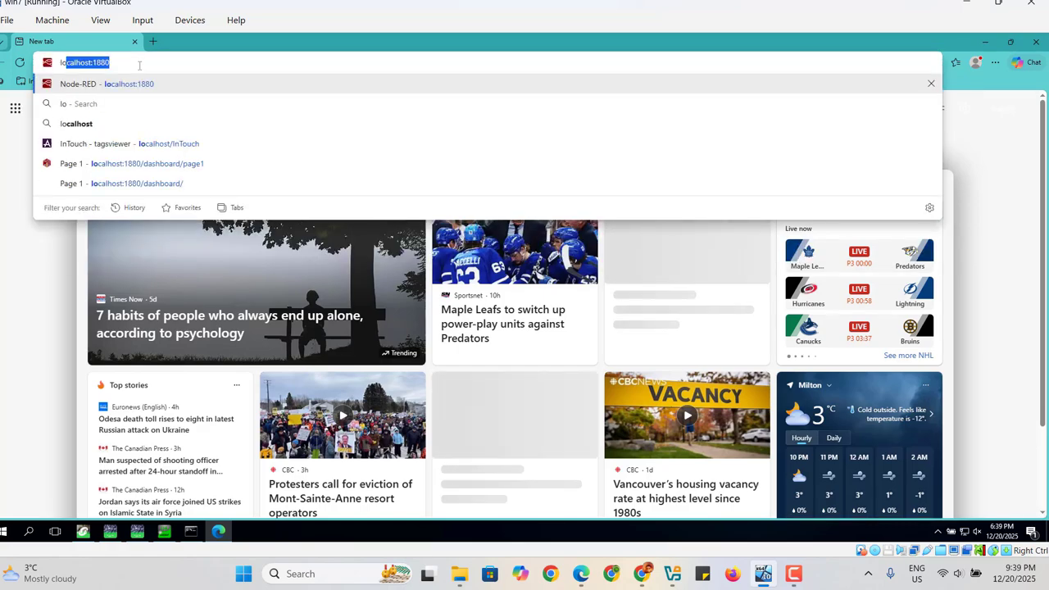
text(calho)
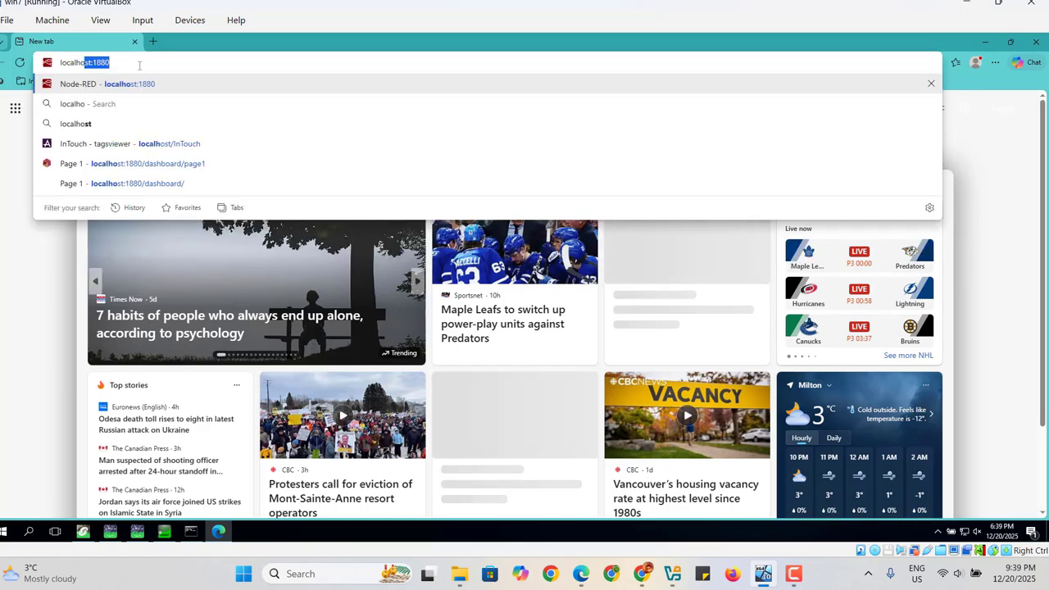
text(st:18)
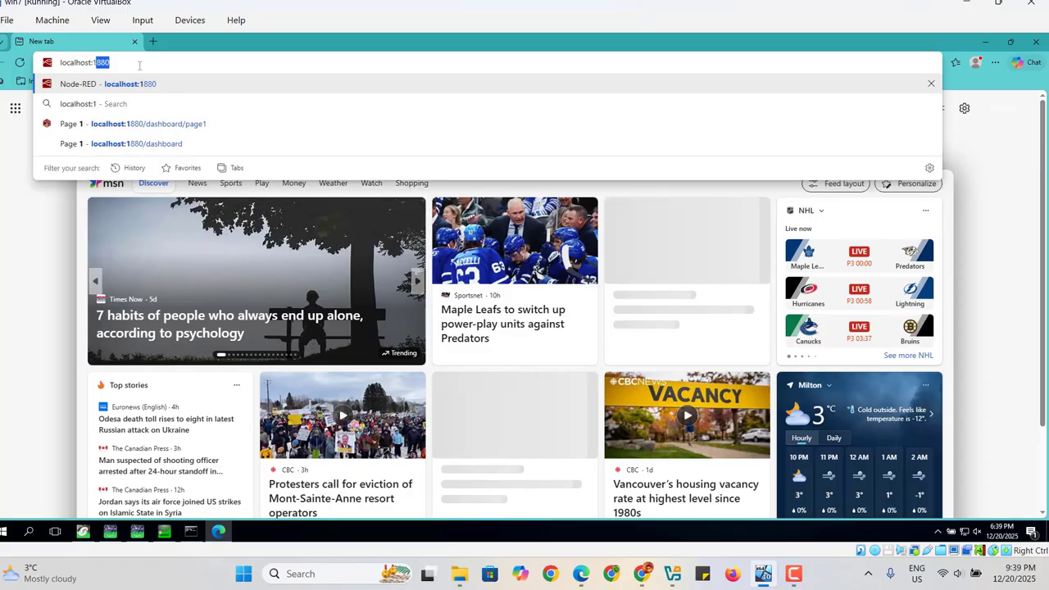
text(80)
key(Return)
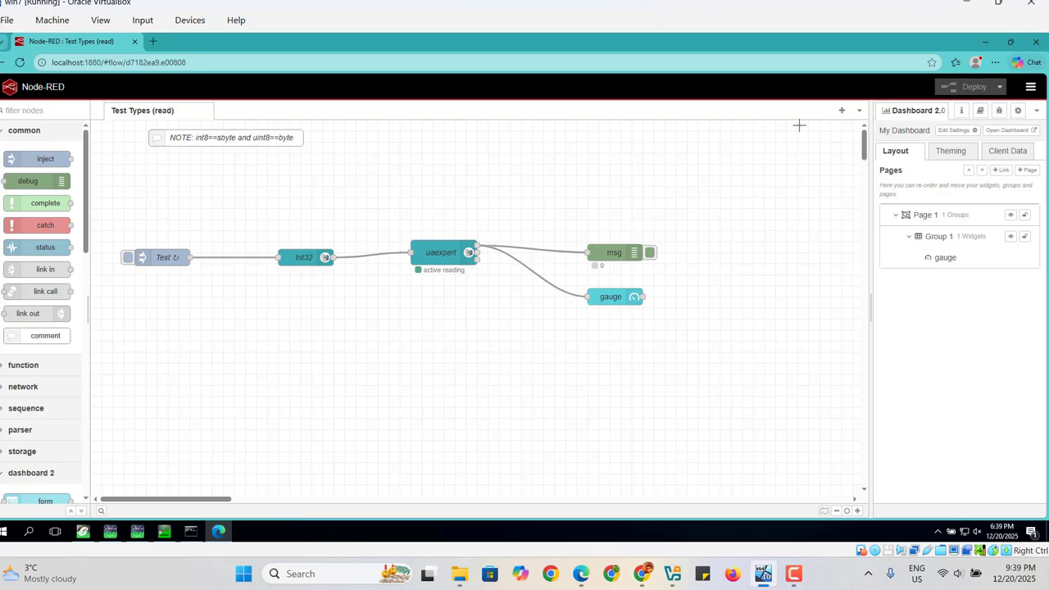
Open a new browser tab and search the web for Node-RED install.
click(153, 42)
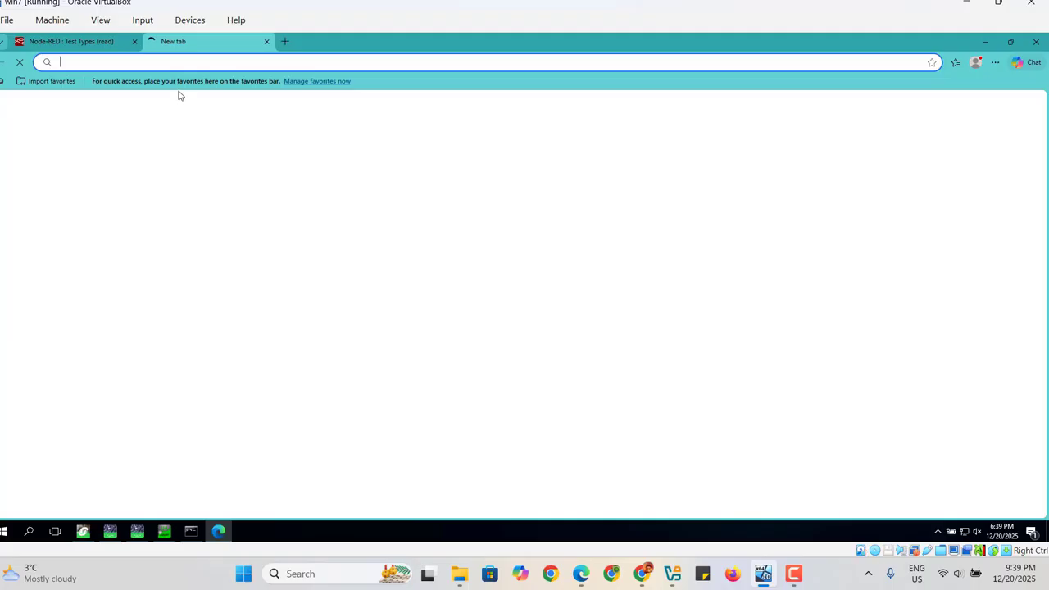
click(168, 59)
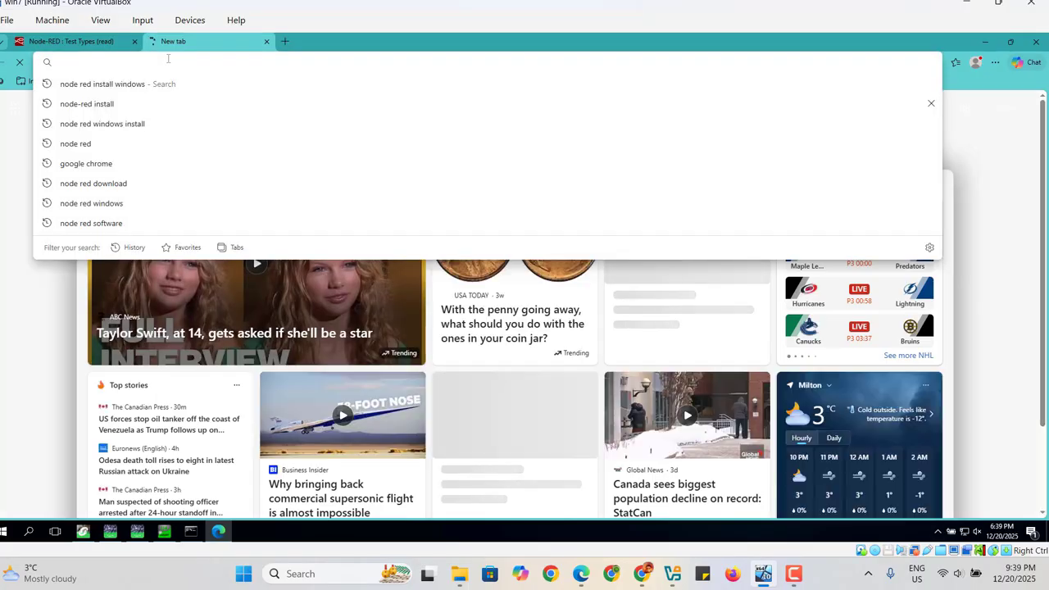
text(nor)
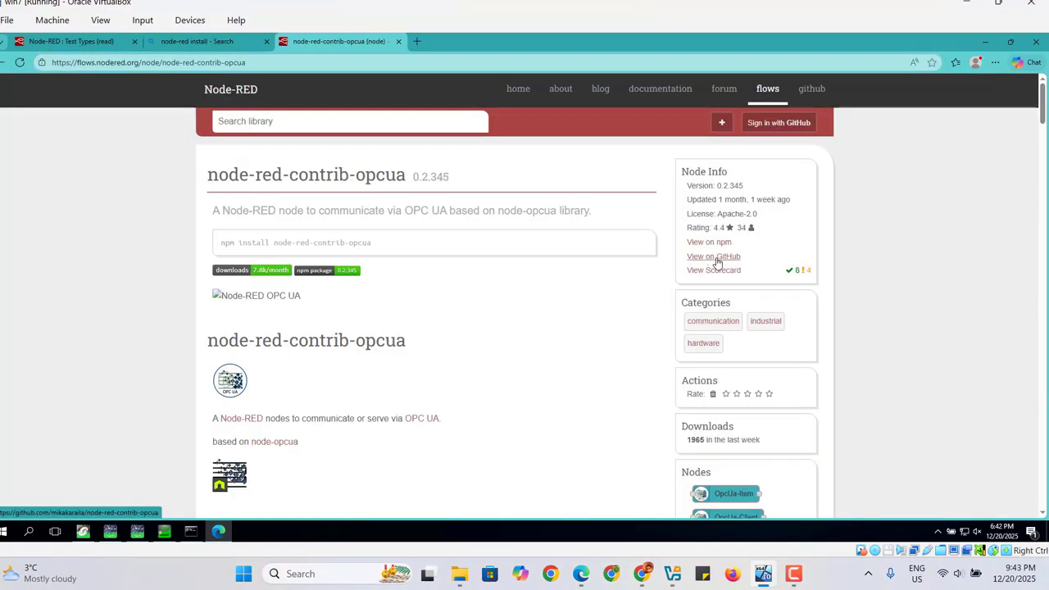
Open the node-red-contrib-opcua GitHub repository and view its Code download options.
click(716, 261)
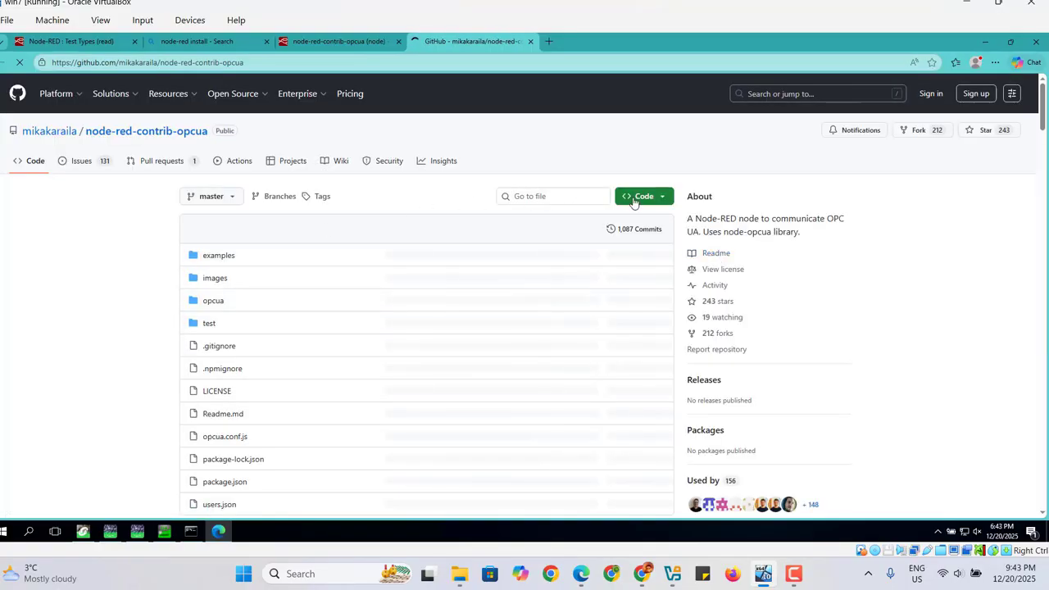
click(636, 198)
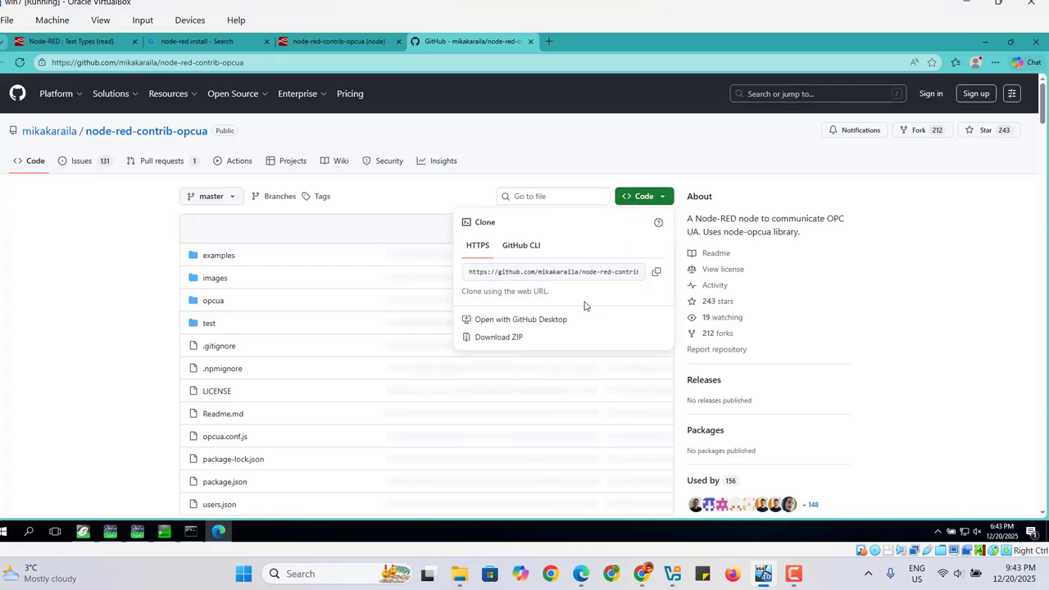
click(778, 159)
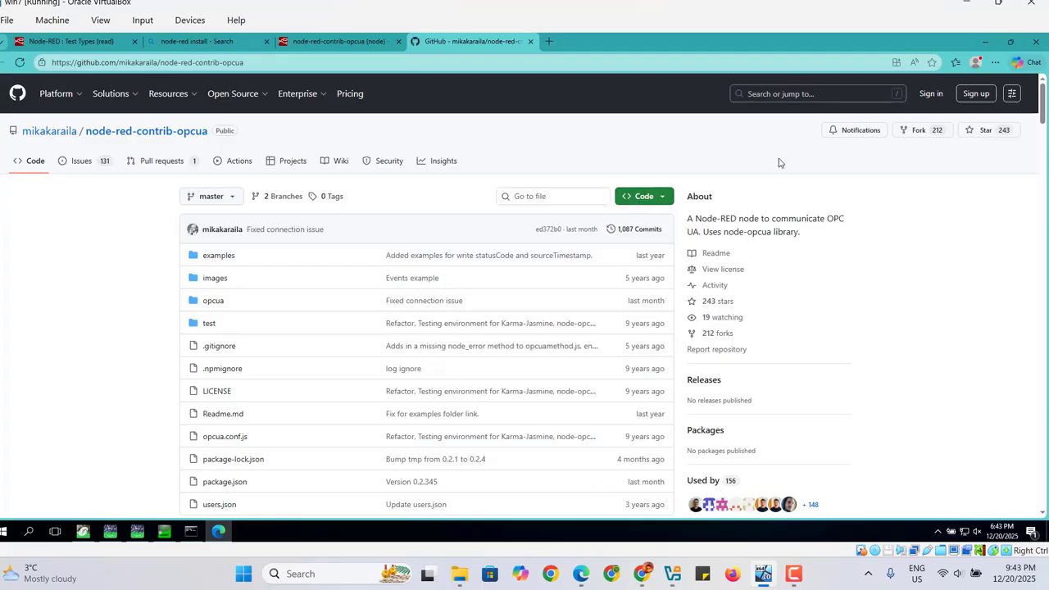
Minimize the browser and extract the downloaded package ZIP on the desktop to node-red-contrib-opcua-master.
click(993, 42)
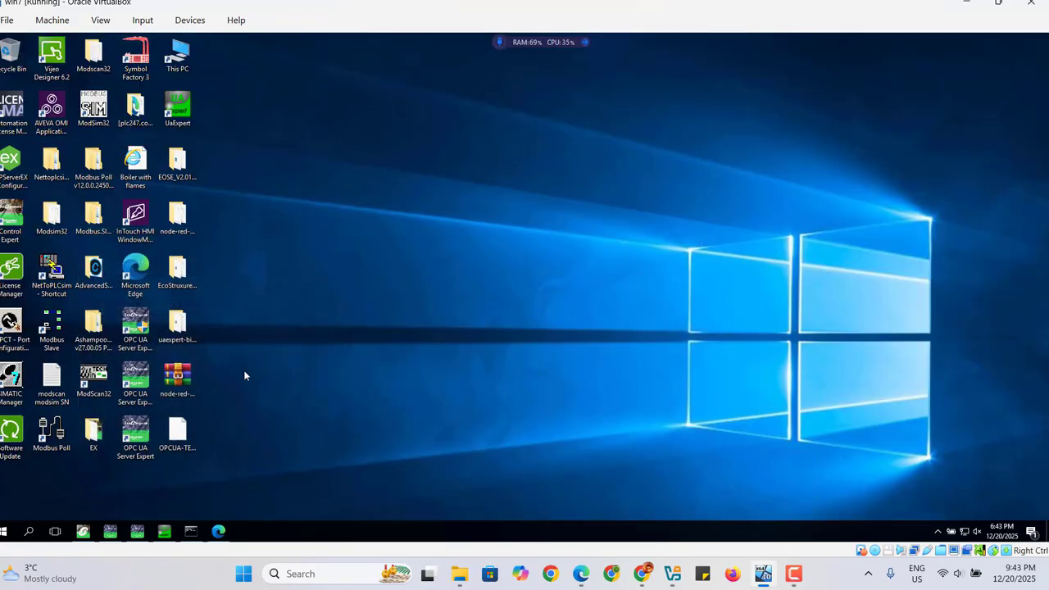
click(175, 380)
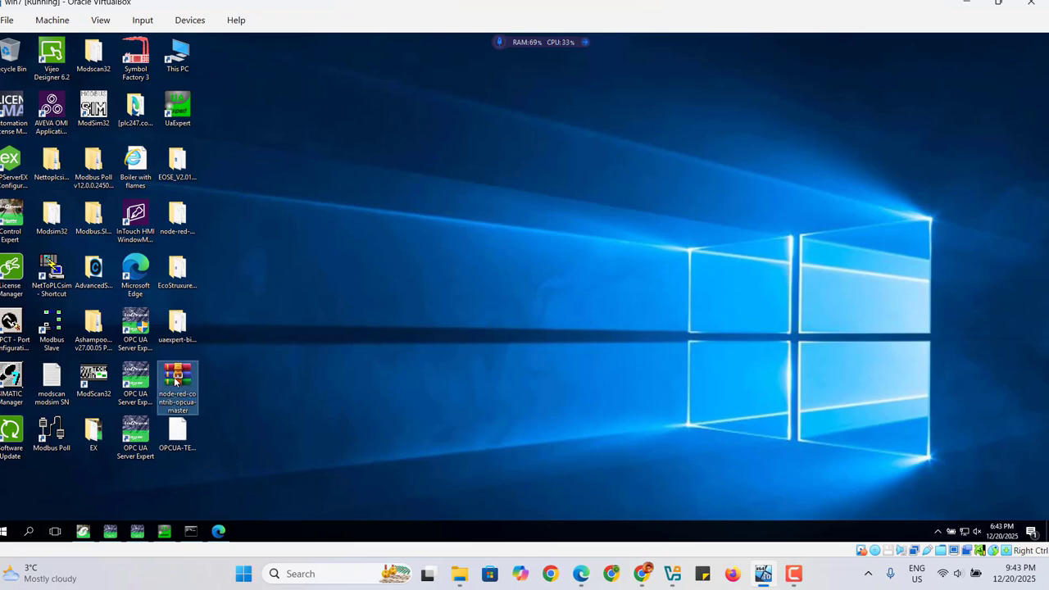
right_click(175, 379)
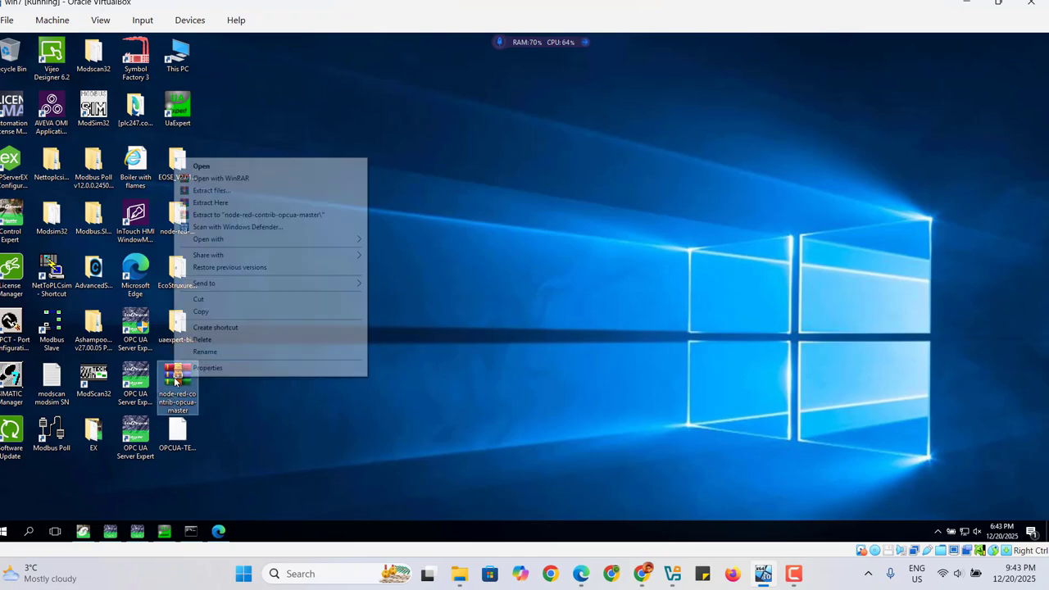
click(264, 216)
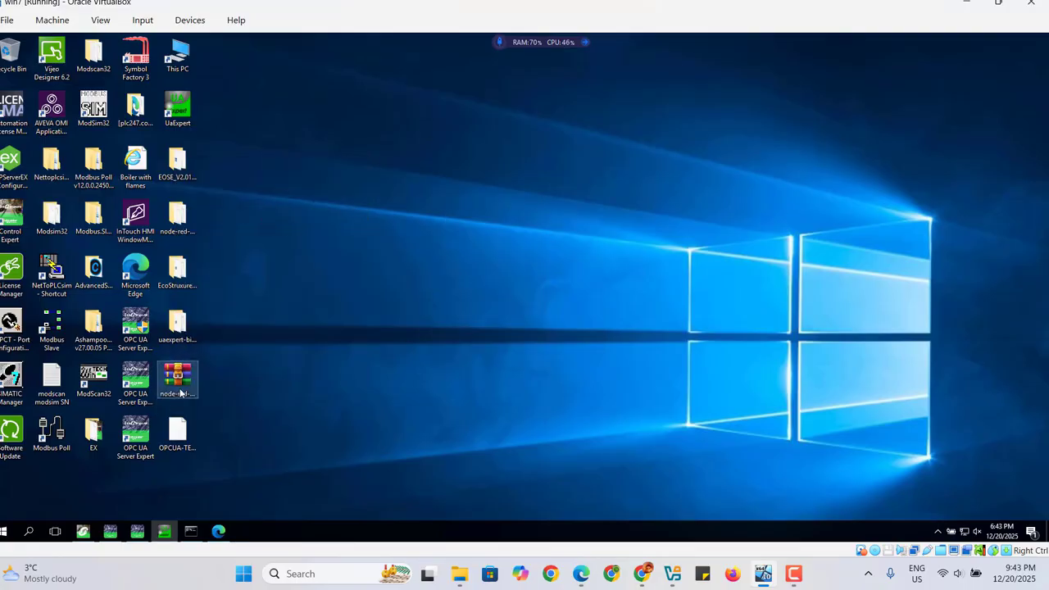
Browse the examples folder of the extracted node-red-contrib-opcua-master package and tidy the OPCUA-TEST-NODES.json file on the desktop.
double_click(180, 217)
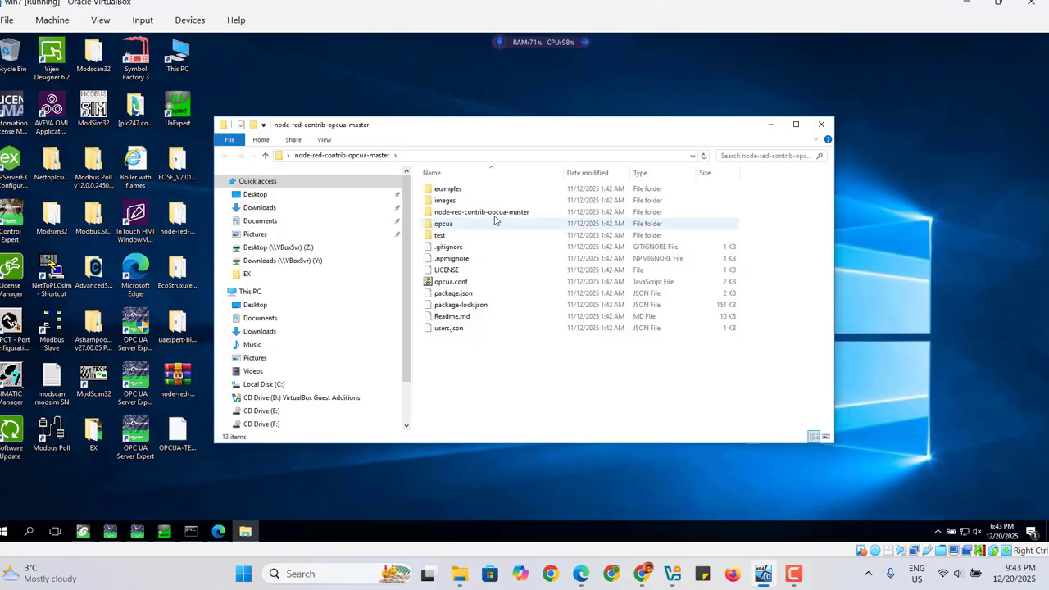
double_click(449, 190)
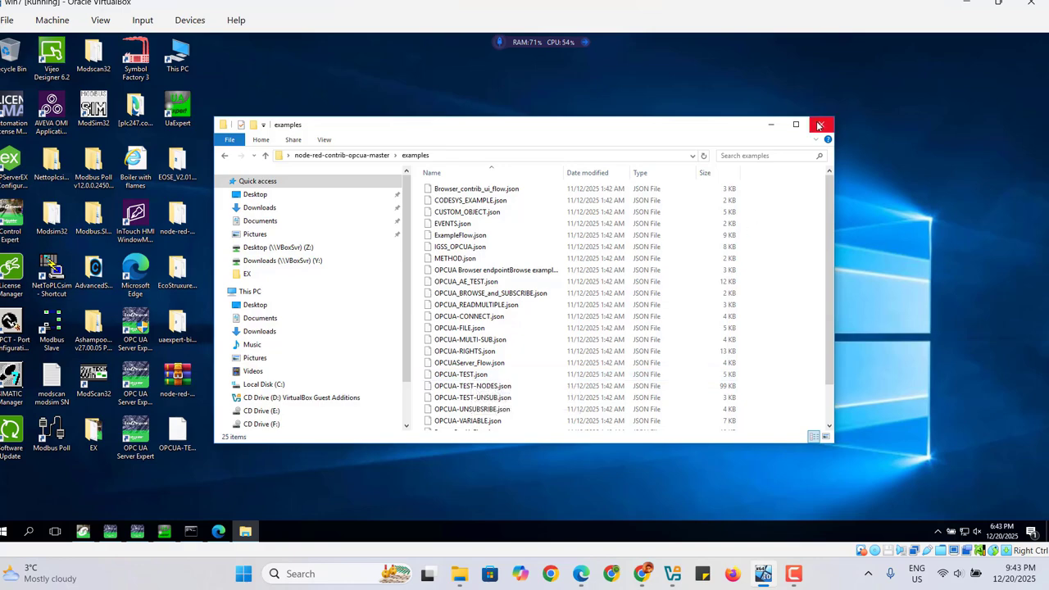
click(818, 124)
drag(180, 431, 387, 322)
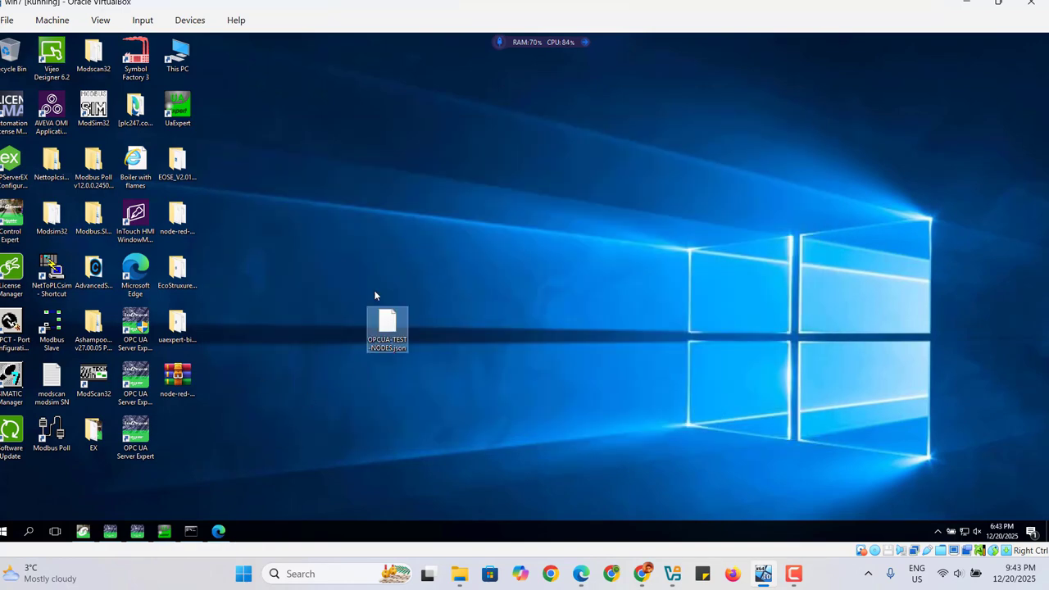
Restore the browser and close the GitHub, flows library and search tabs to return to the Node-RED editor.
click(219, 531)
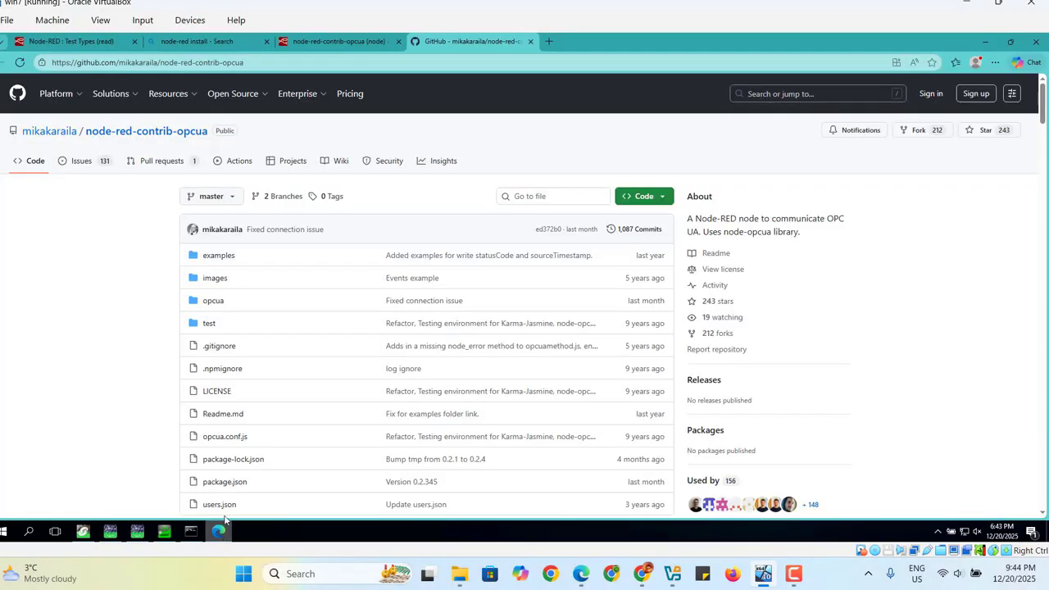
click(531, 41)
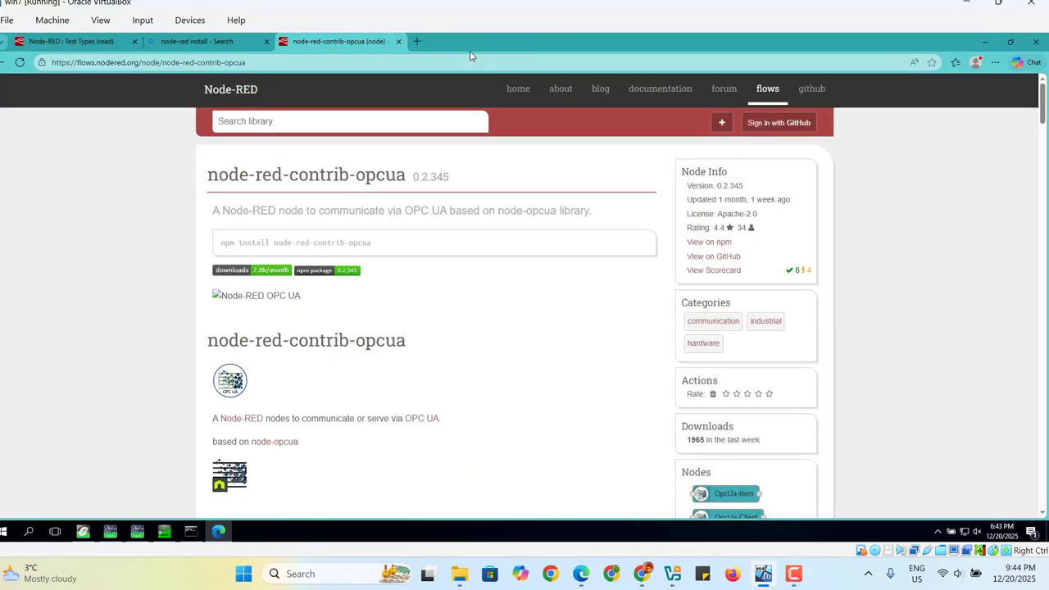
click(399, 42)
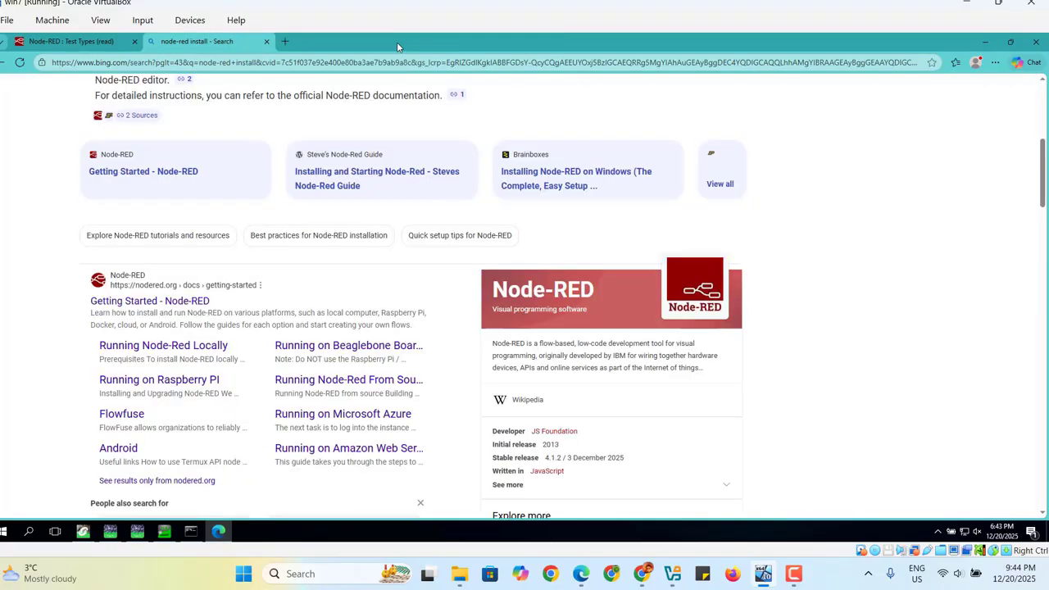
click(267, 42)
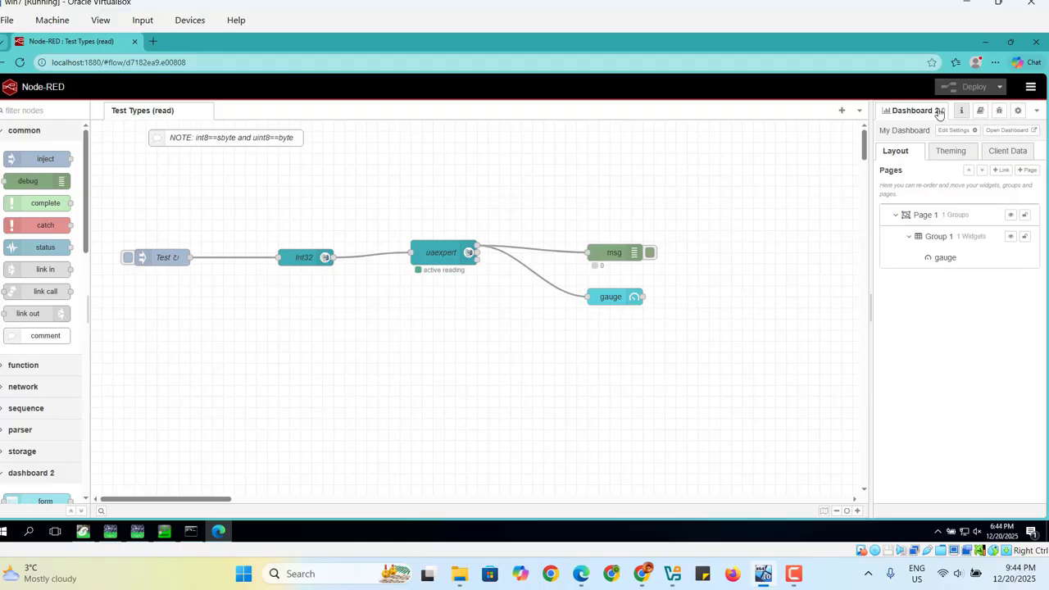
Import the OPCUA-TEST-NODES.json flow file from the desktop into the current flow as a copy.
click(1030, 88)
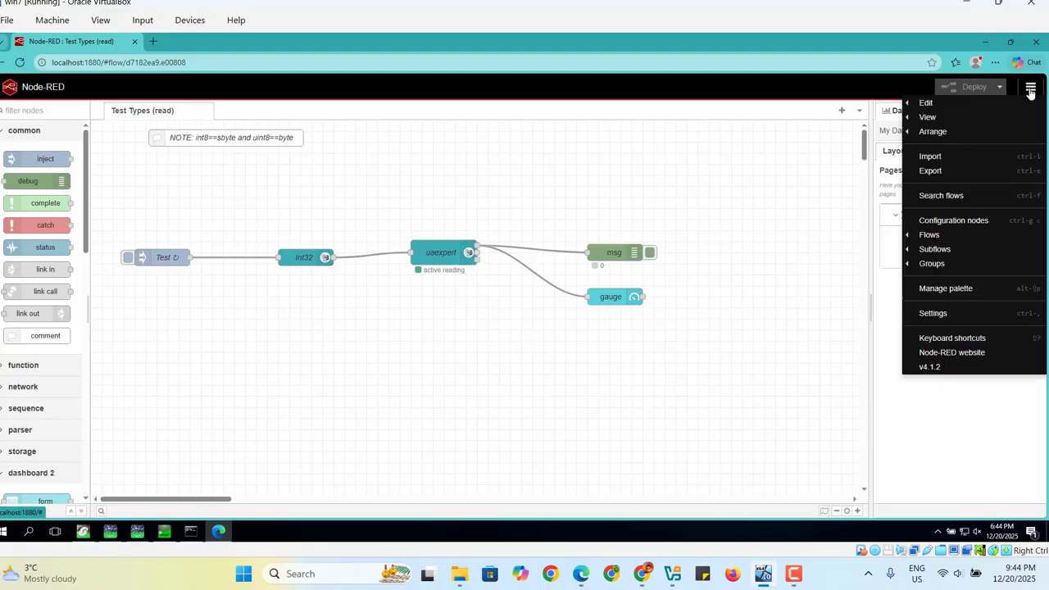
click(932, 158)
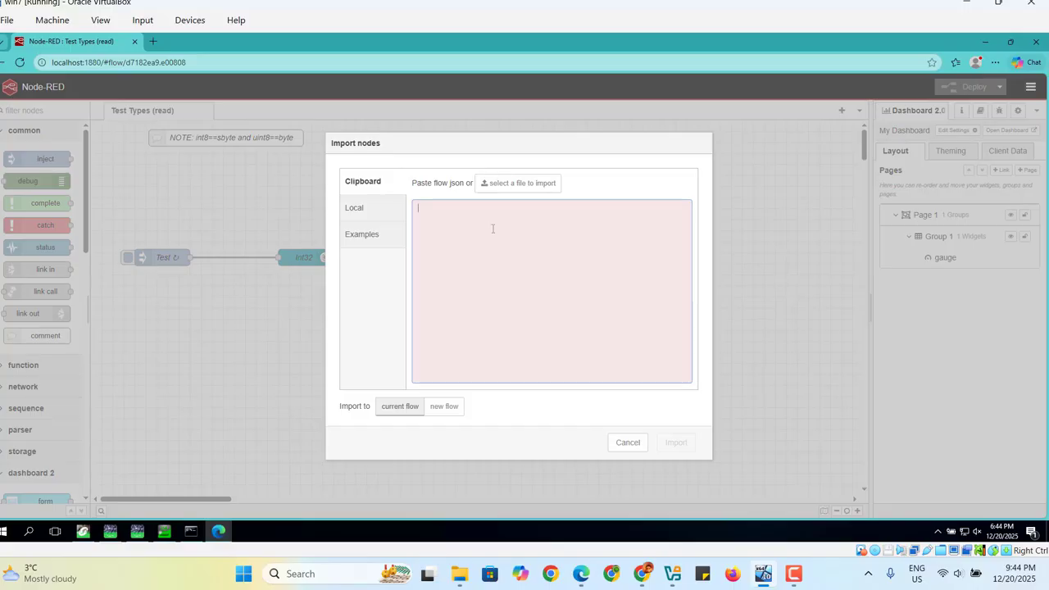
click(511, 188)
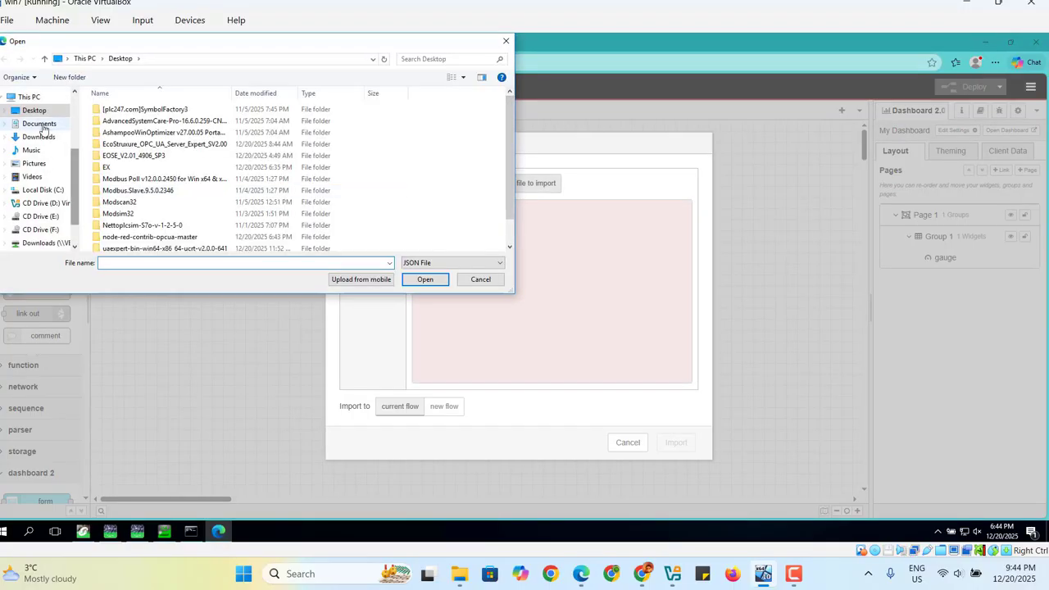
click(41, 124)
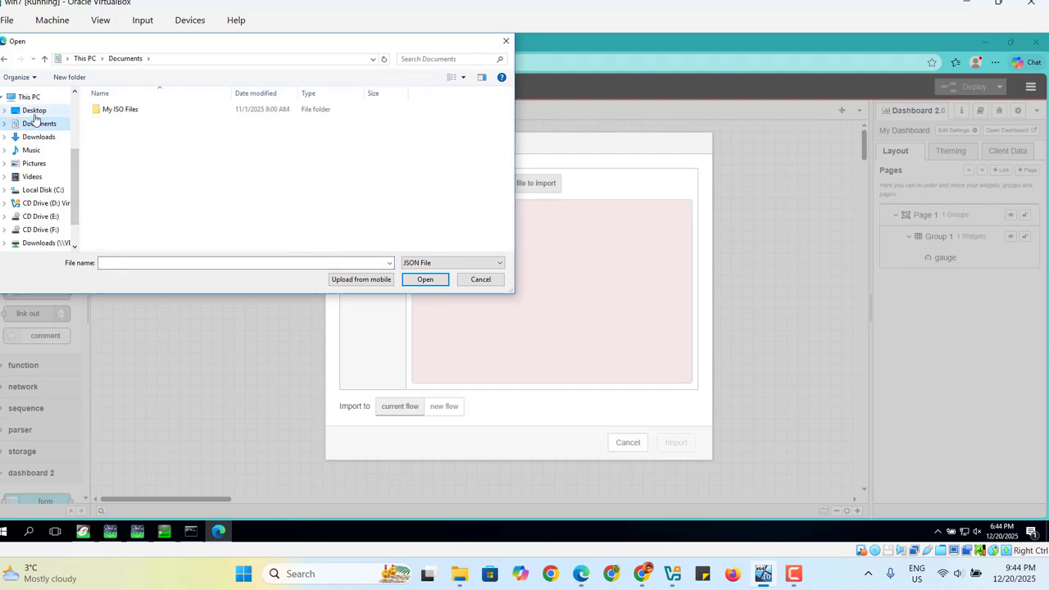
click(36, 141)
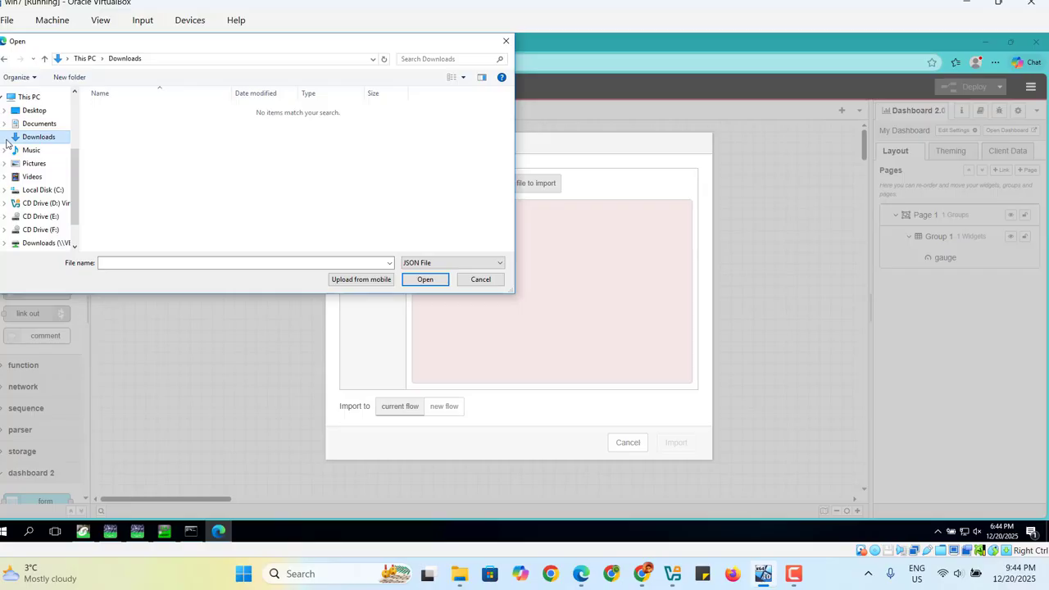
click(32, 112)
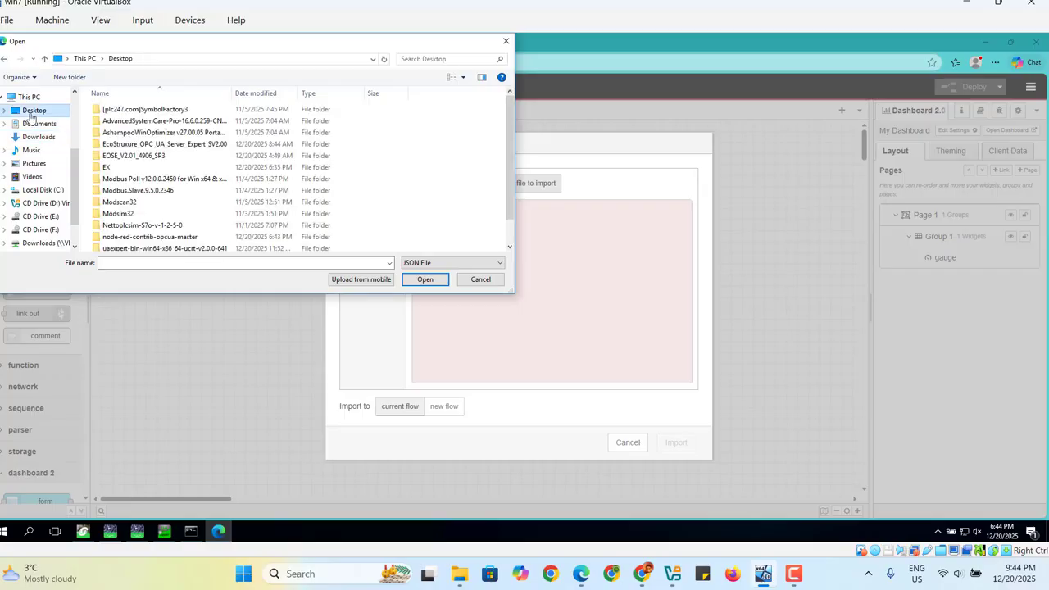
drag(506, 156, 512, 236)
click(145, 234)
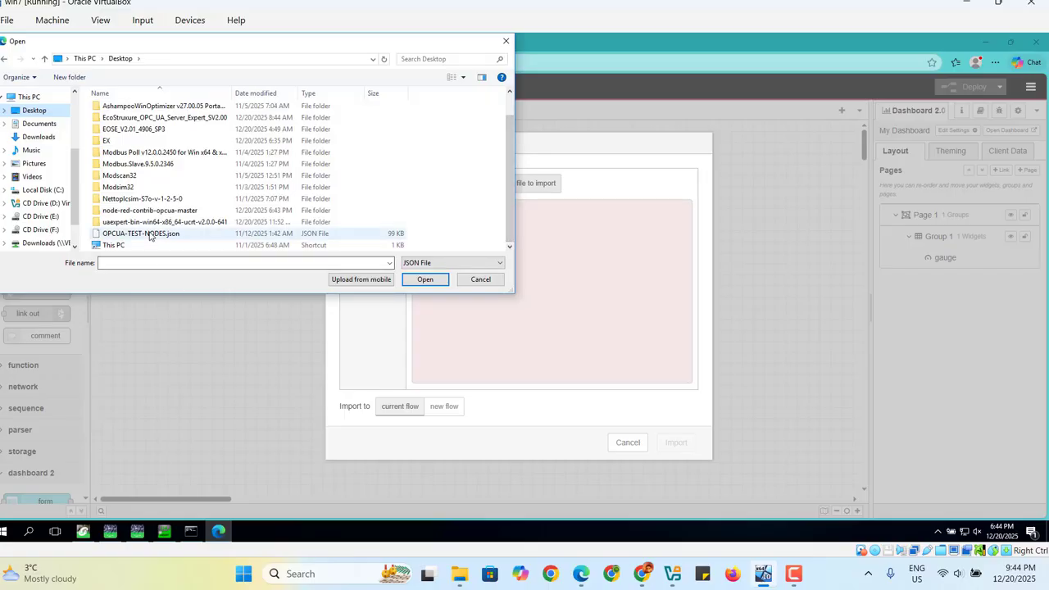
click(427, 283)
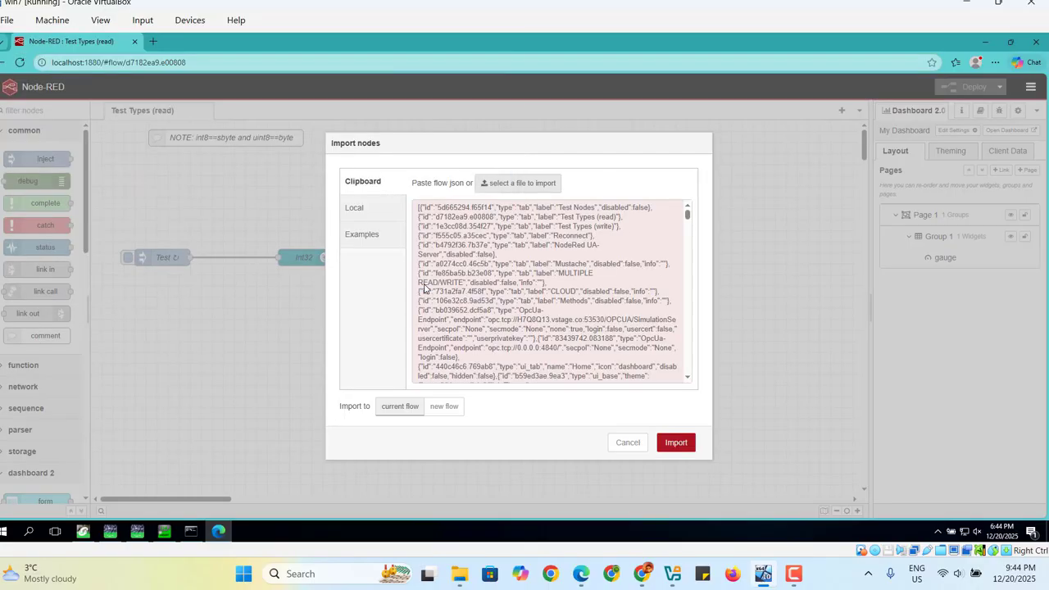
click(674, 448)
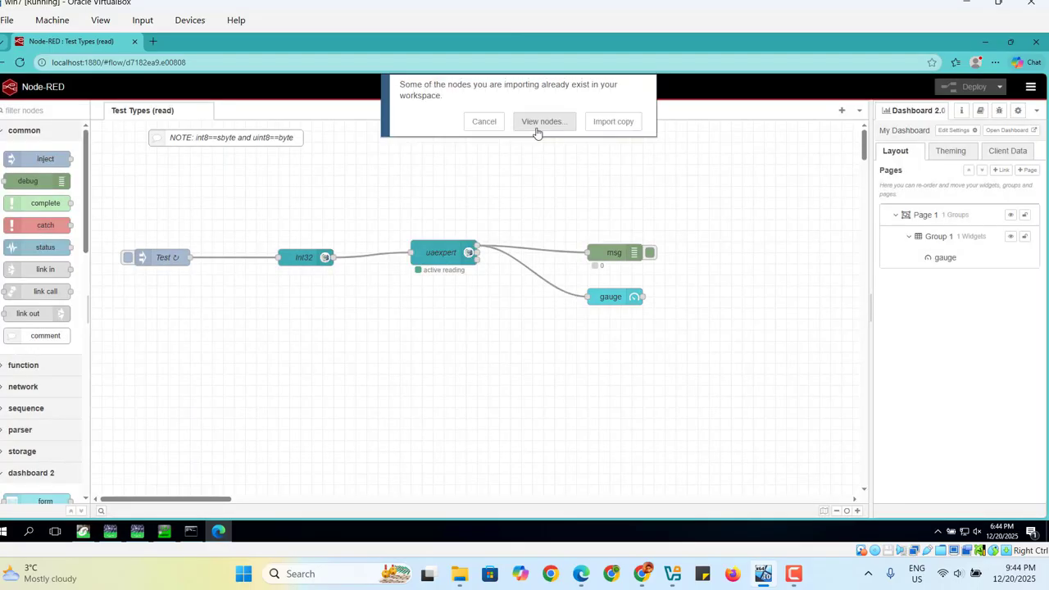
click(637, 125)
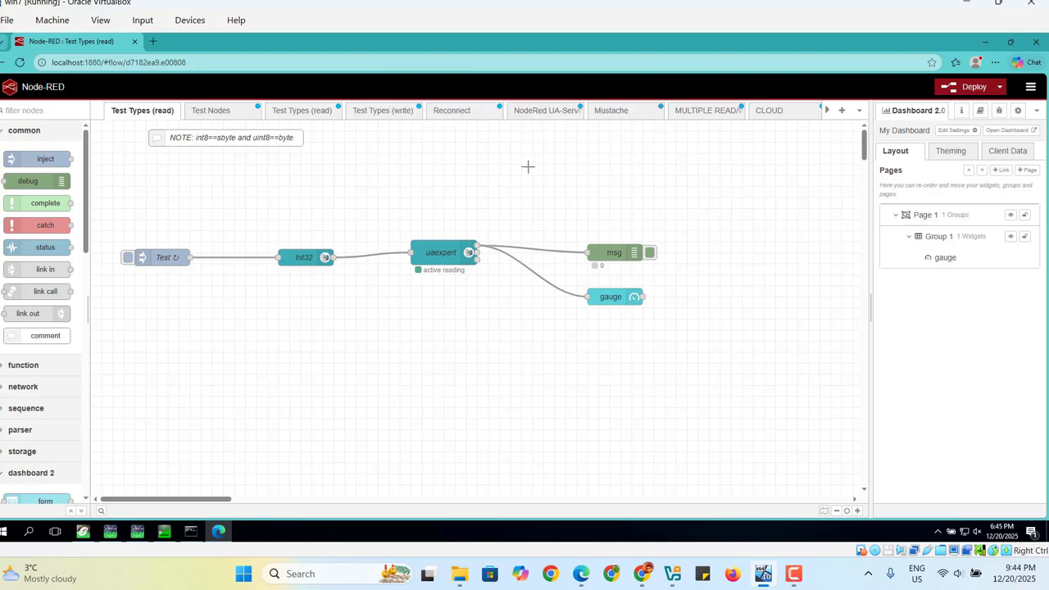
Delete the imported Test Nodes flow tab.
click(212, 113)
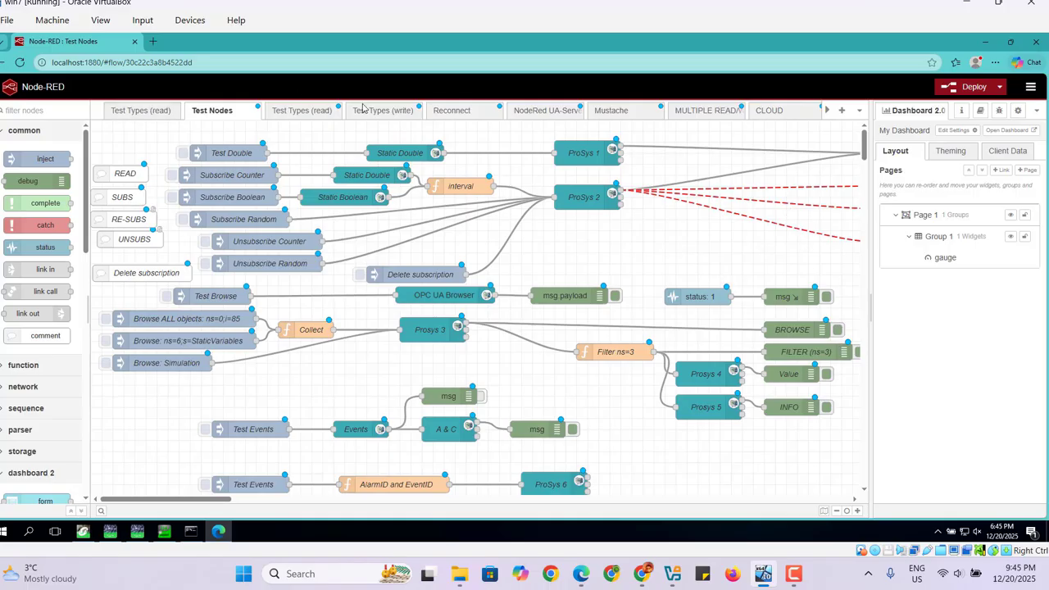
right_click(239, 114)
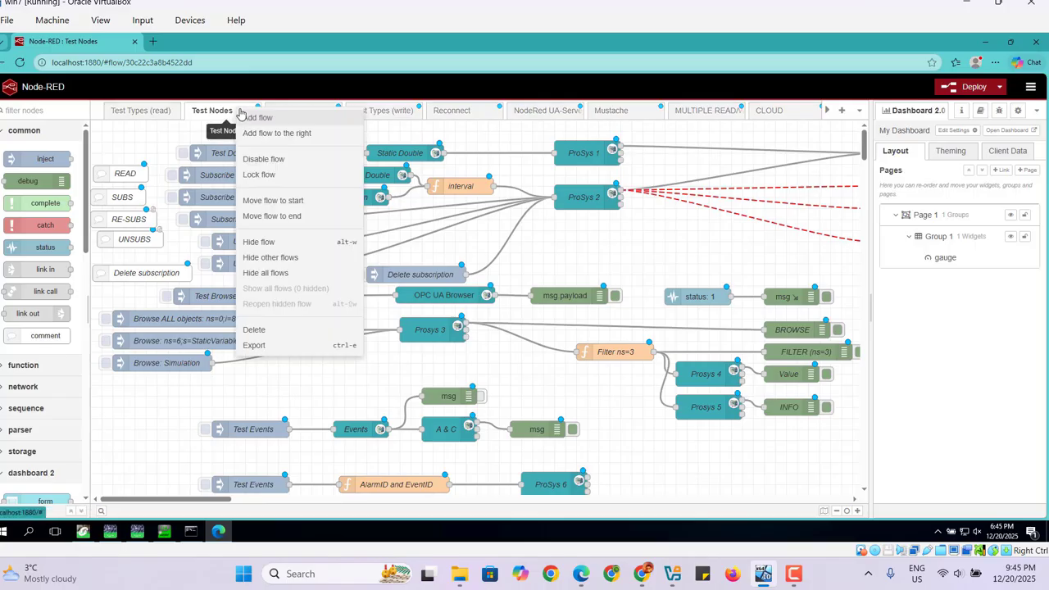
click(268, 331)
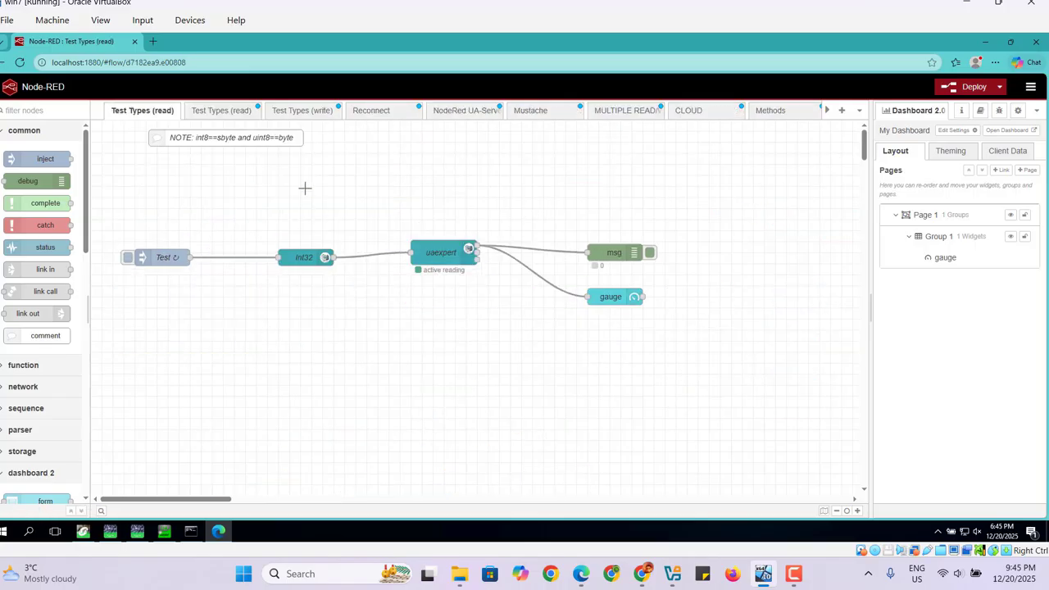
Delete the imported Test Types (write) flow tab after viewing the duplicated Test Types (read) flow.
click(225, 114)
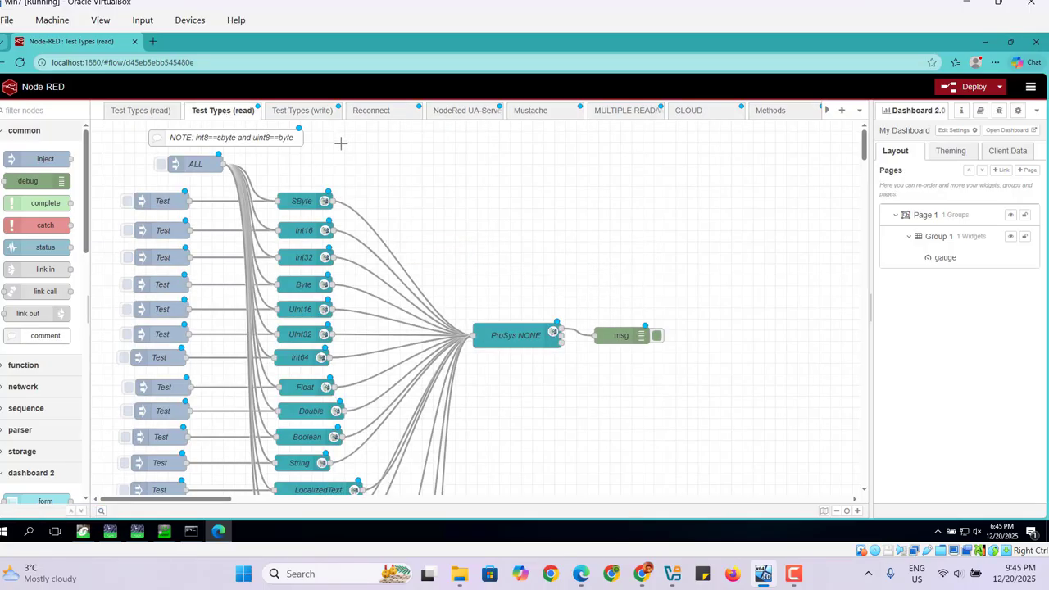
click(302, 114)
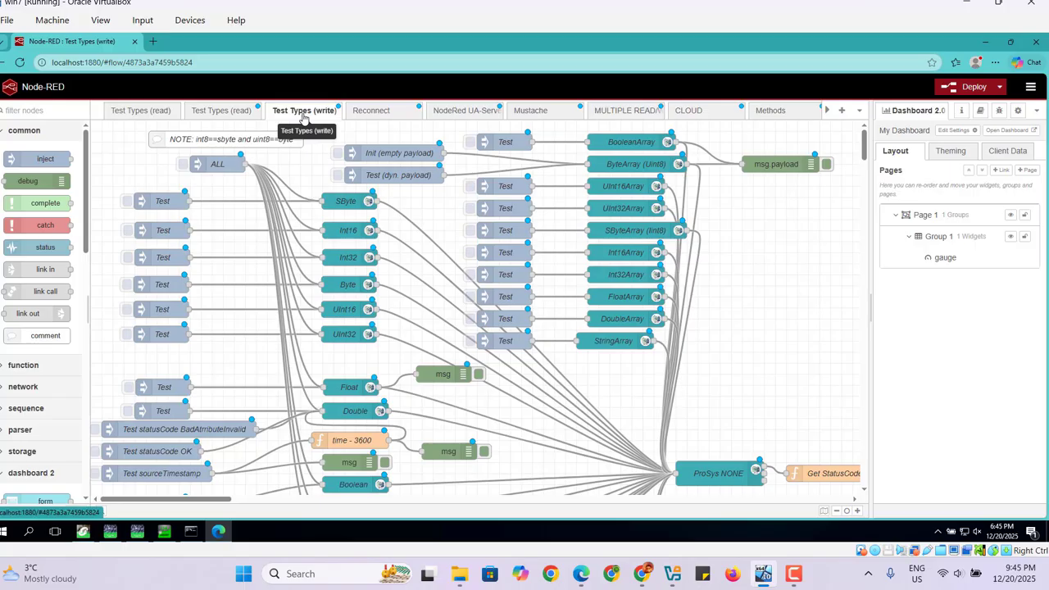
right_click(307, 115)
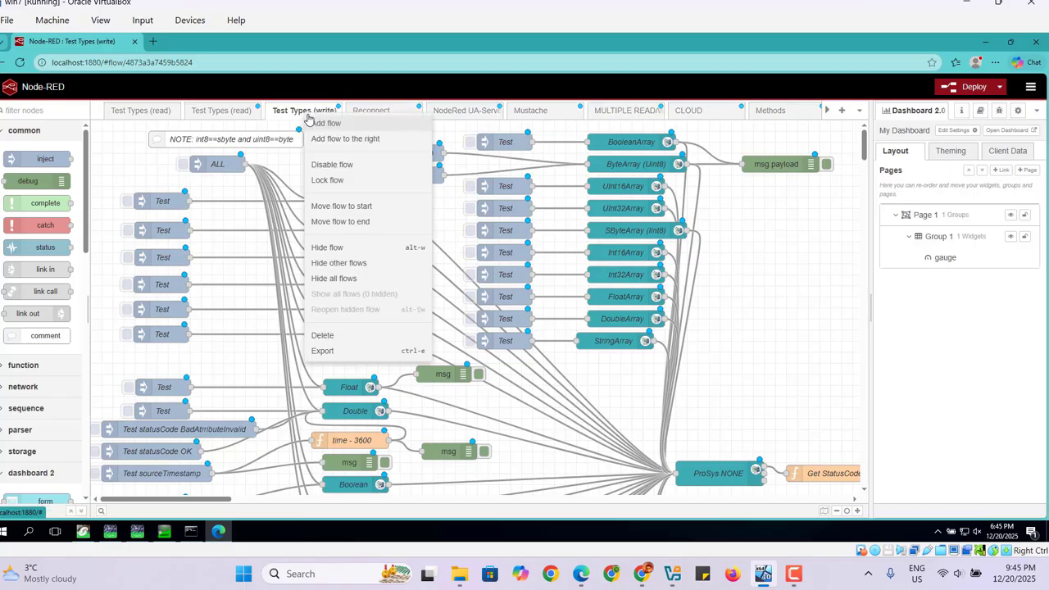
click(331, 336)
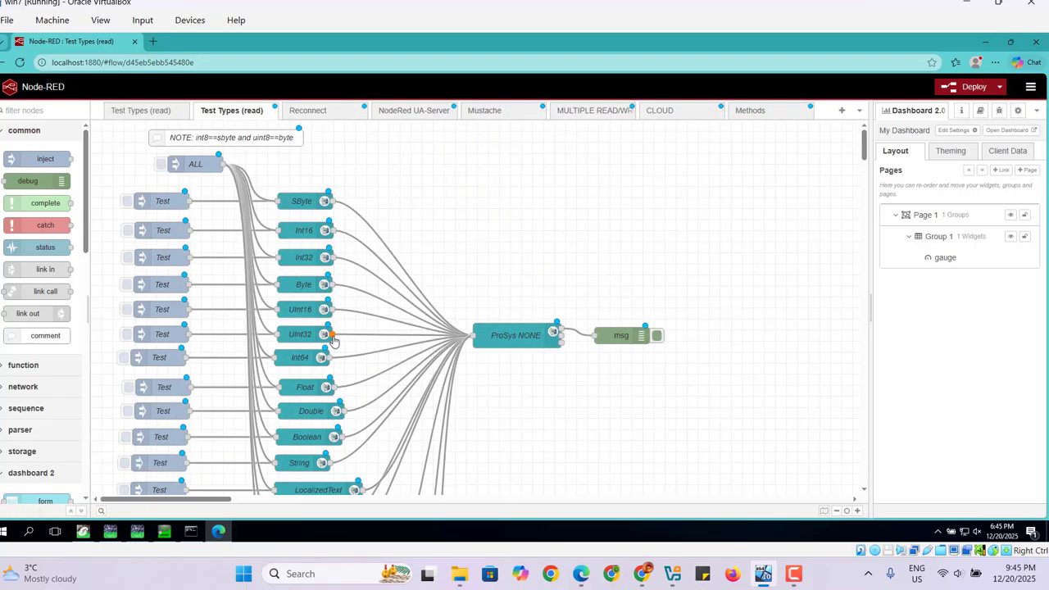
Delete the Reconnect and NodeRed UA-Server flow tabs.
click(320, 111)
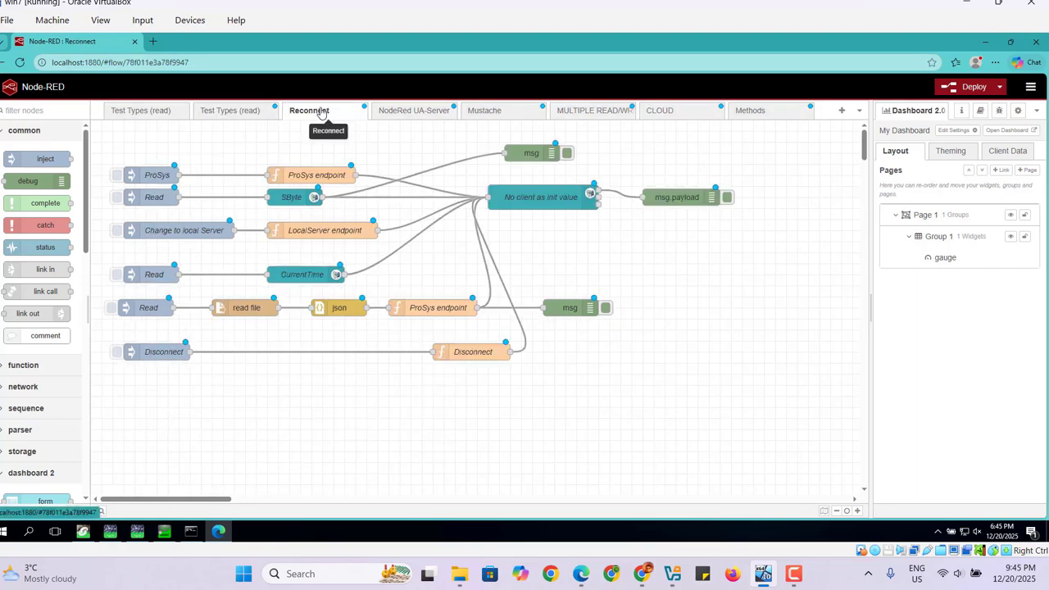
right_click(320, 111)
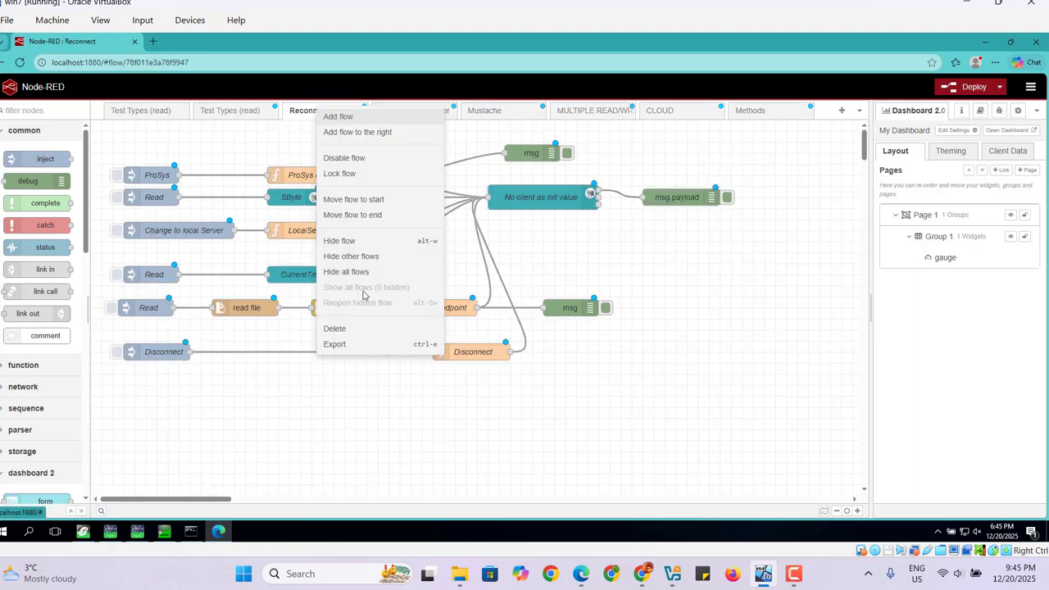
click(331, 336)
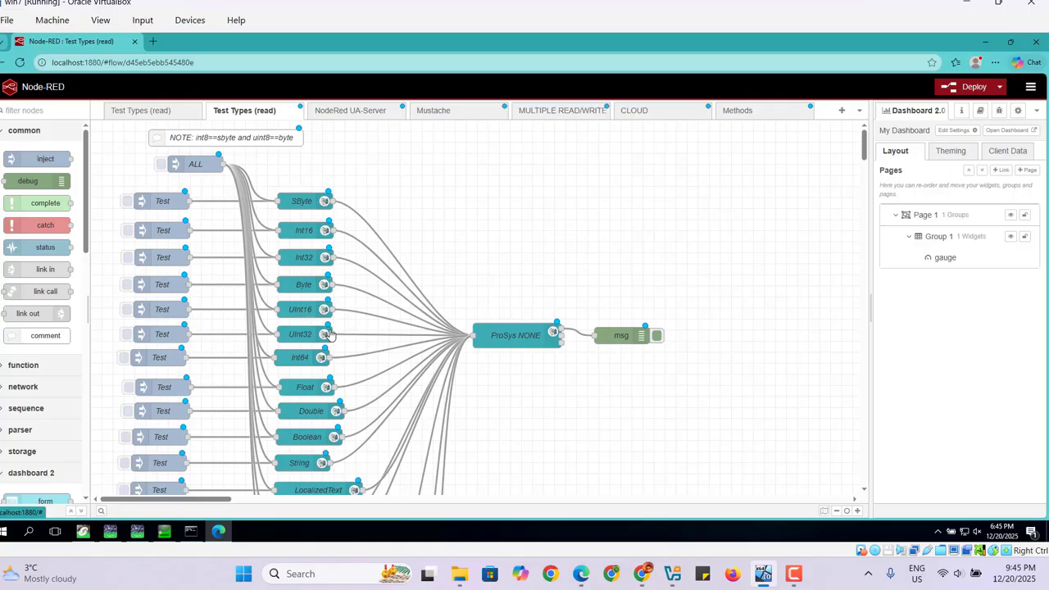
click(358, 119)
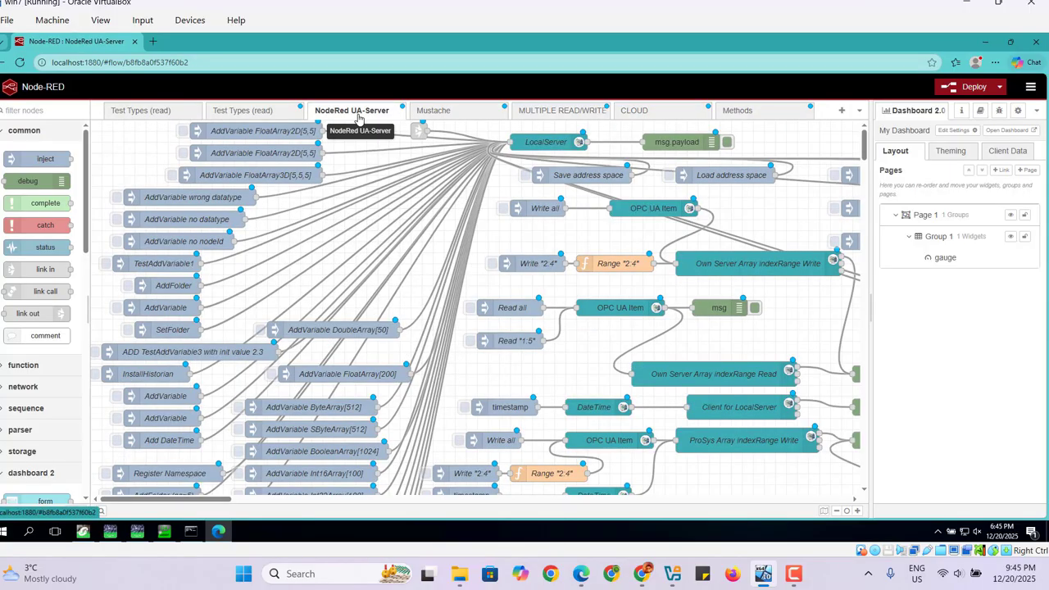
right_click(359, 119)
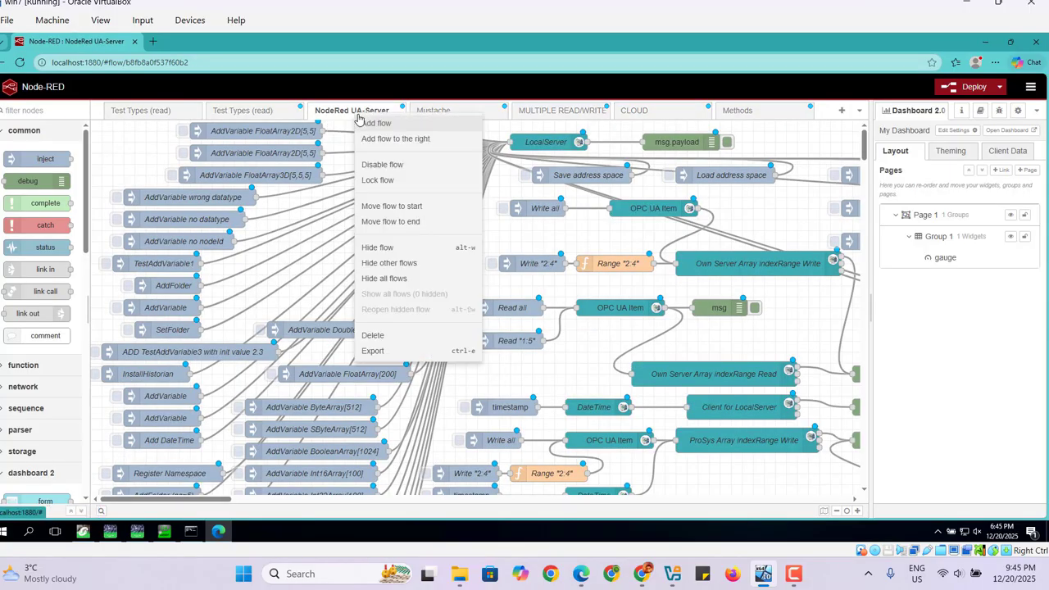
click(388, 343)
Delete the Mustache and MULTIPLE READ/WRITE flow tabs.
click(382, 119)
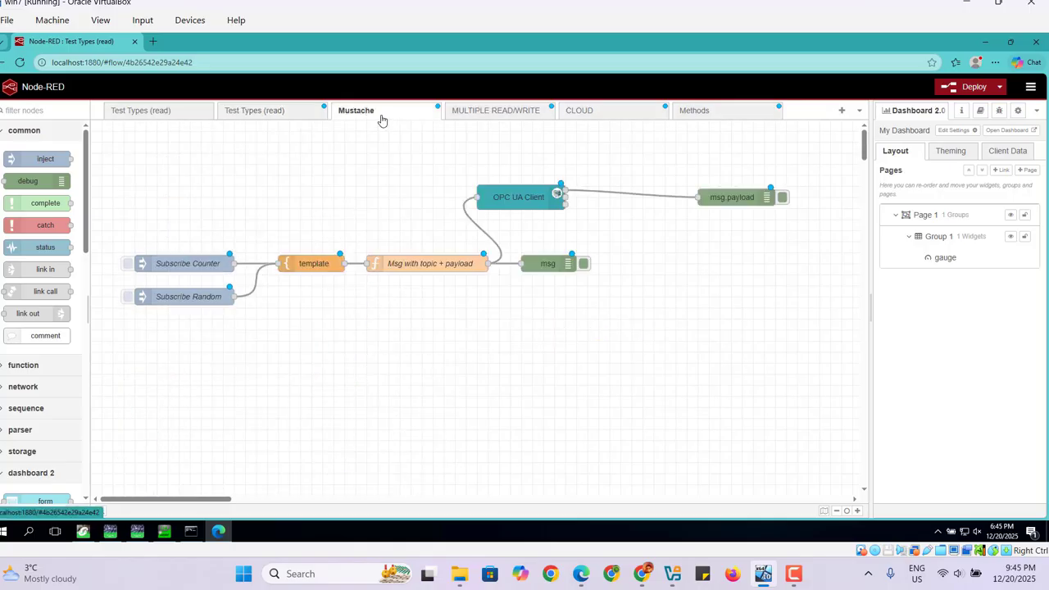
right_click(381, 120)
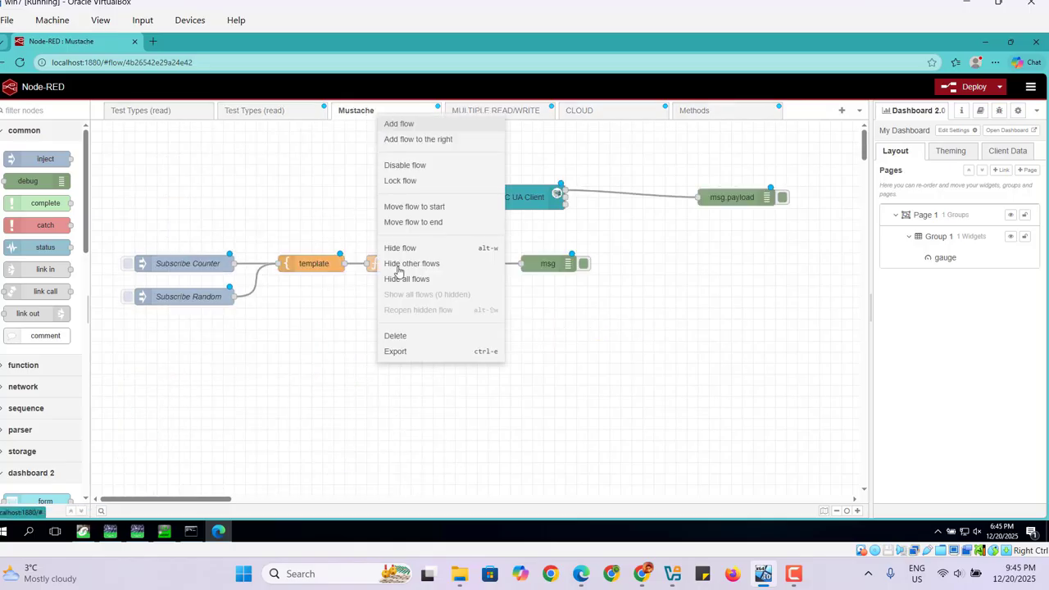
click(399, 339)
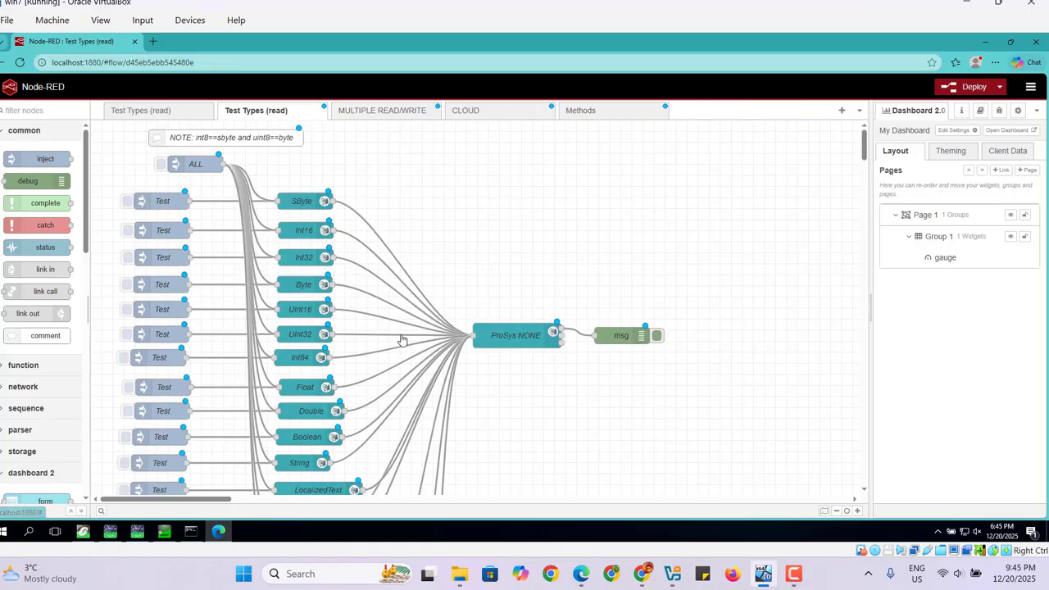
click(398, 114)
right_click(398, 114)
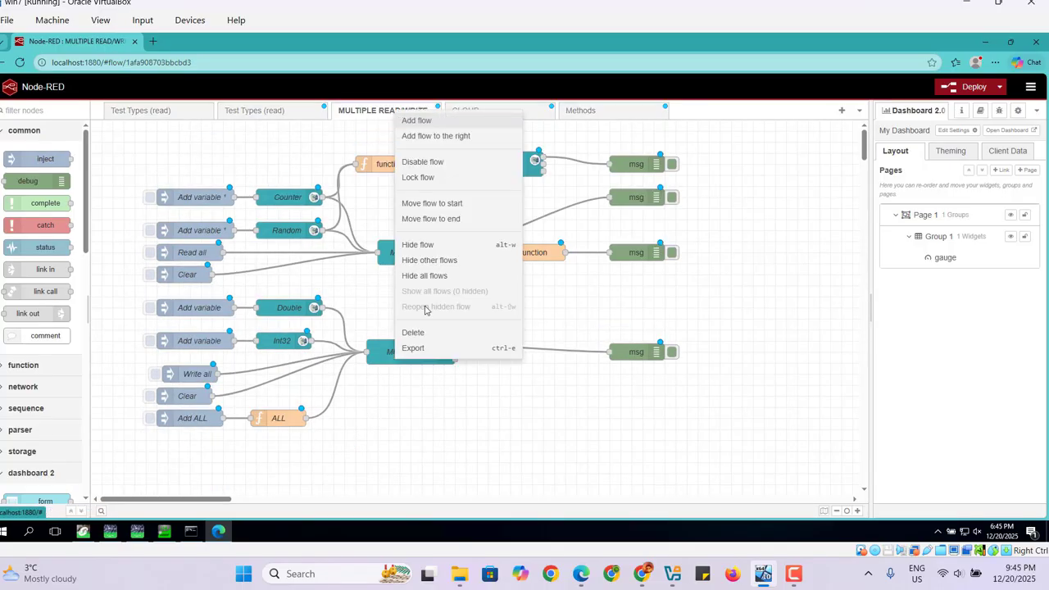
click(421, 335)
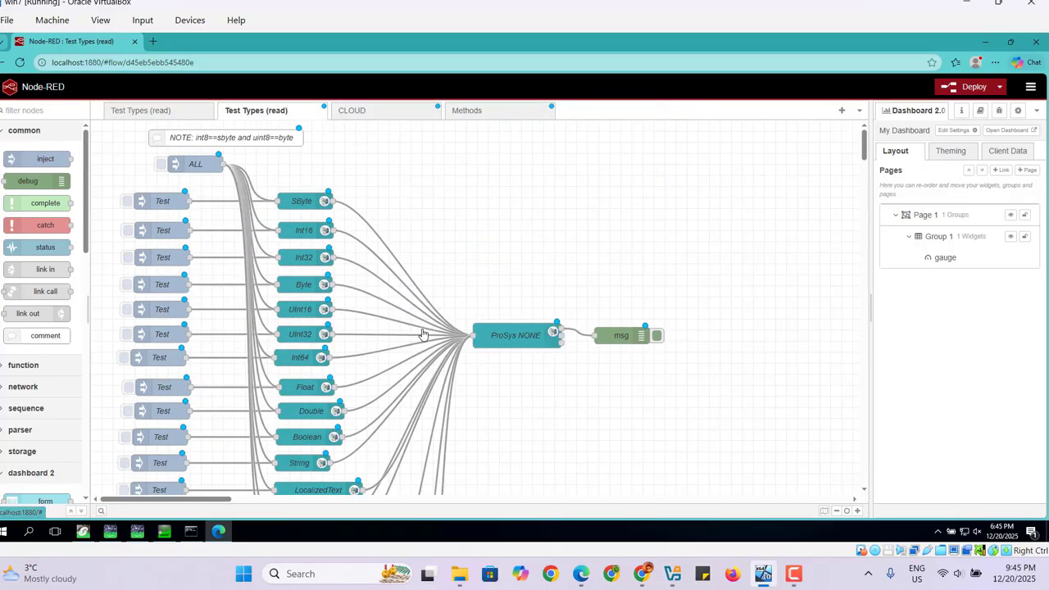
Delete the CLOUD and Methods flow tabs.
click(391, 113)
right_click(390, 113)
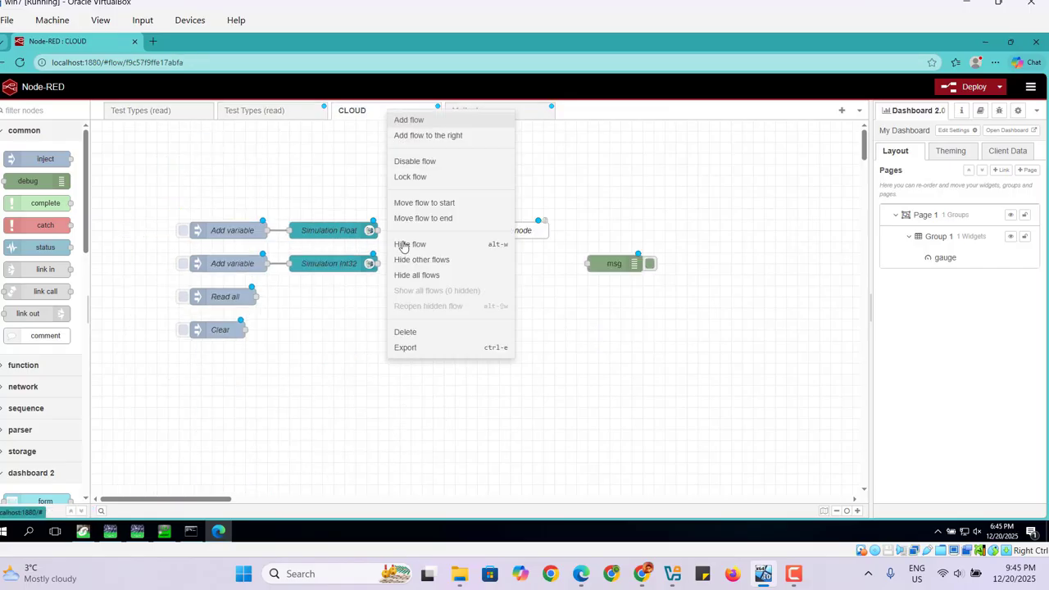
click(410, 332)
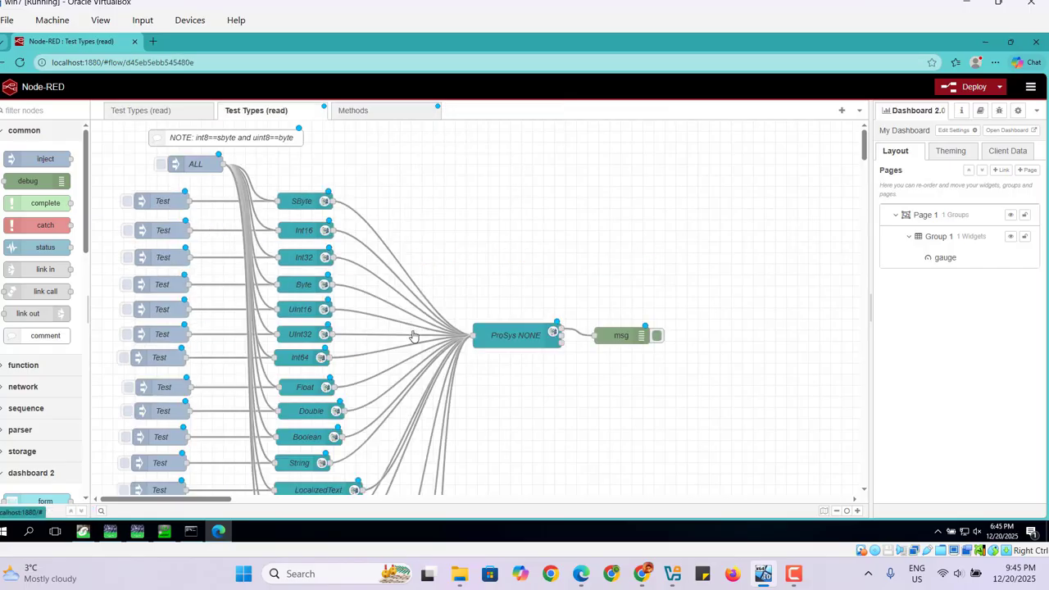
click(380, 112)
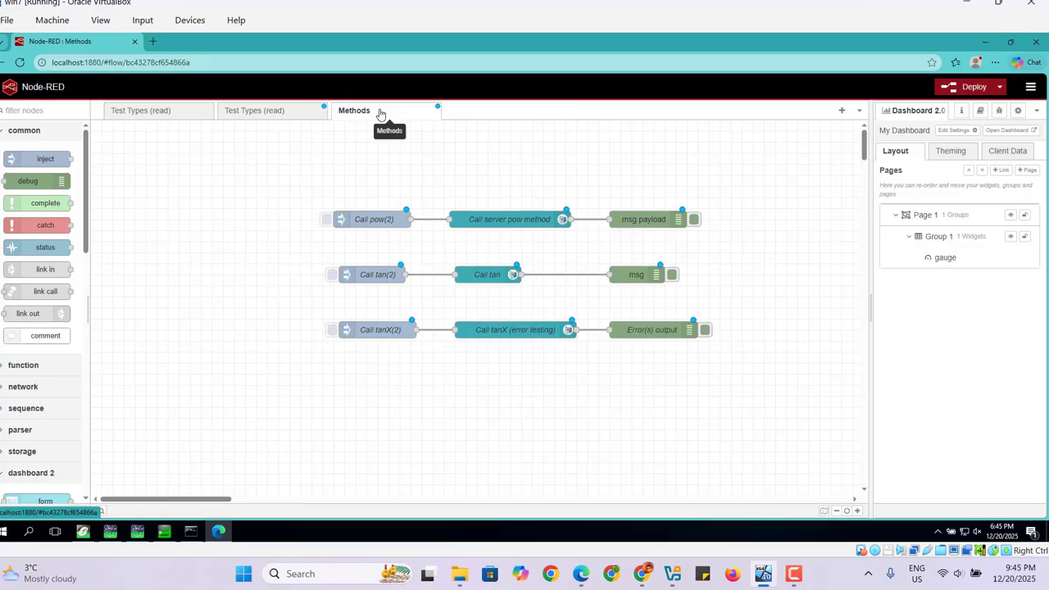
right_click(379, 112)
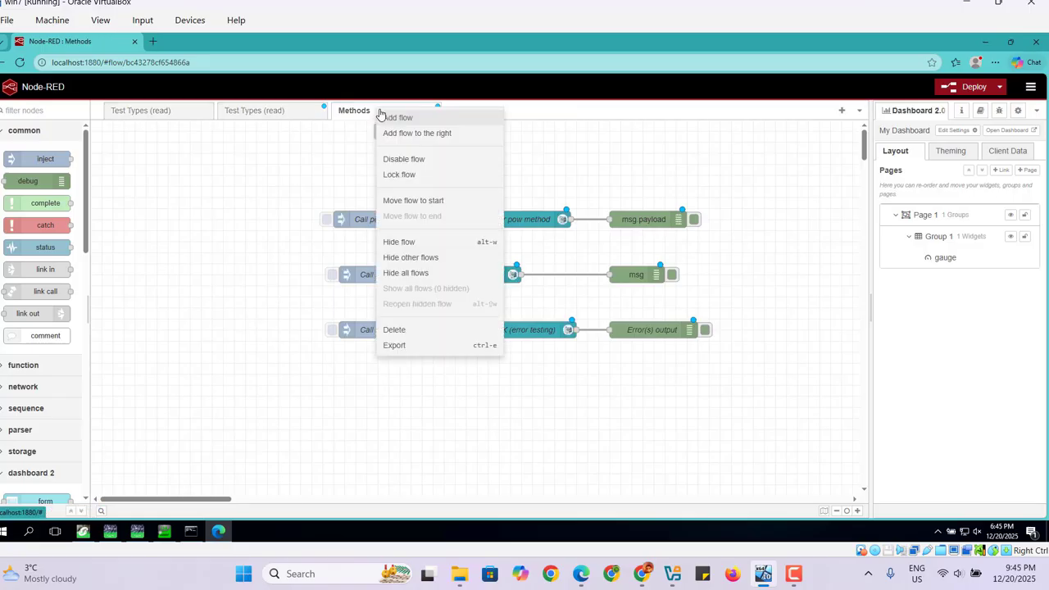
click(410, 331)
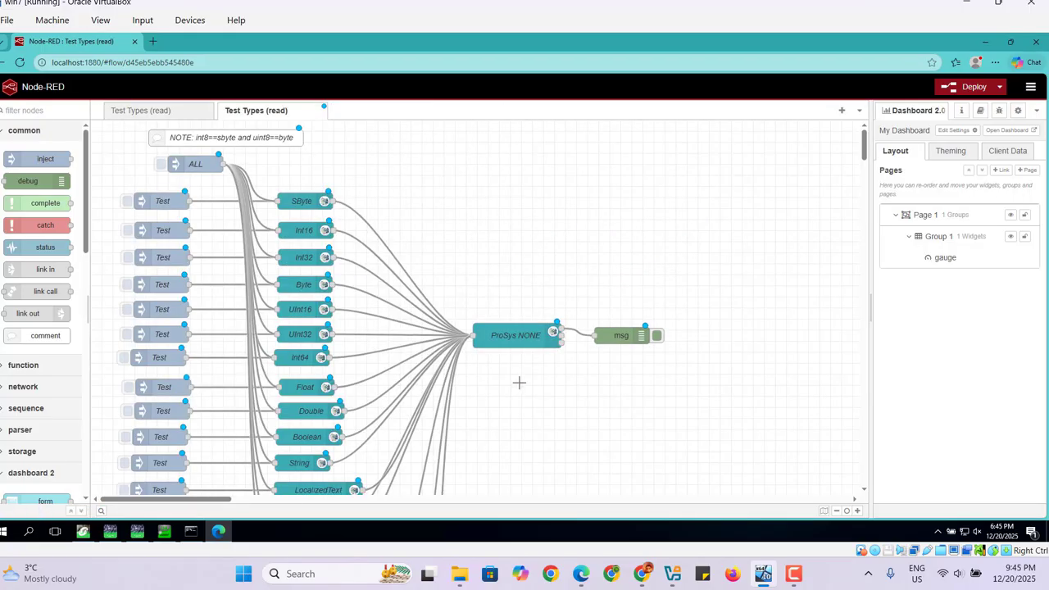
Switch to UaExpert to review the monitored var1 item in the data access view, then minimize it.
drag(865, 151, 865, 170)
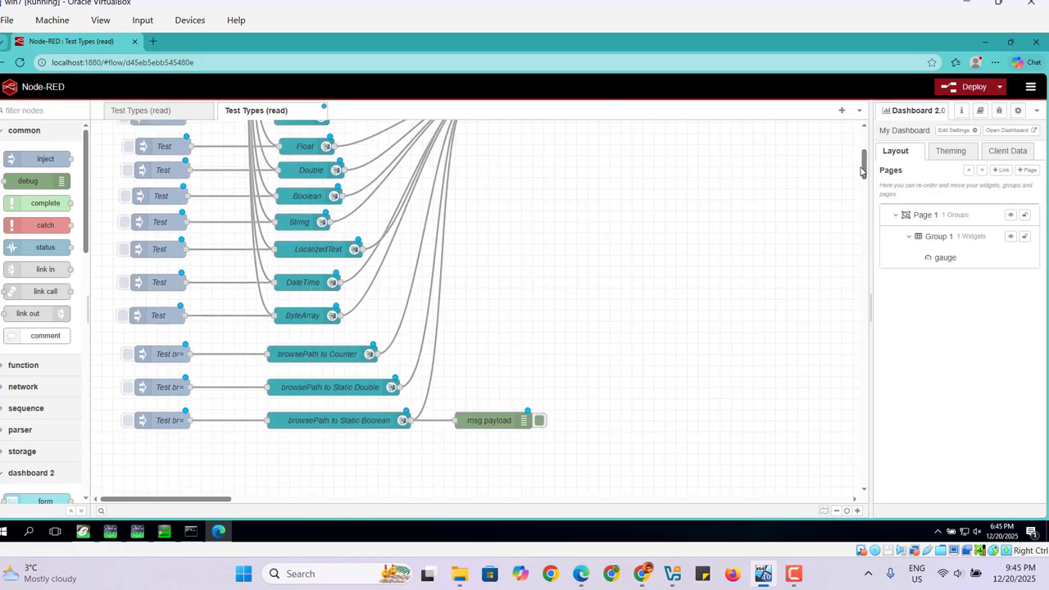
click(161, 540)
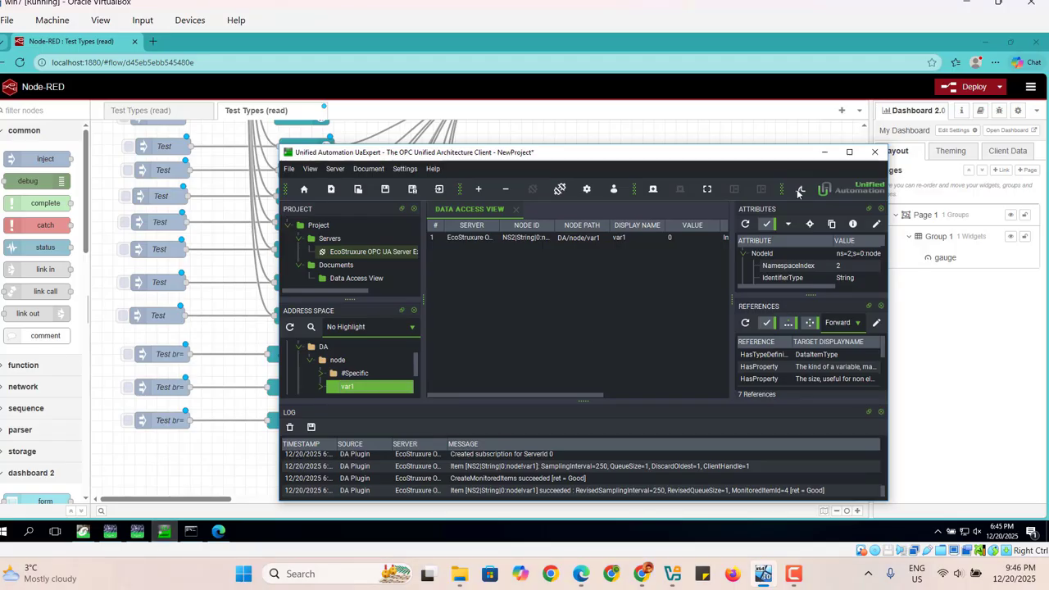
click(850, 152)
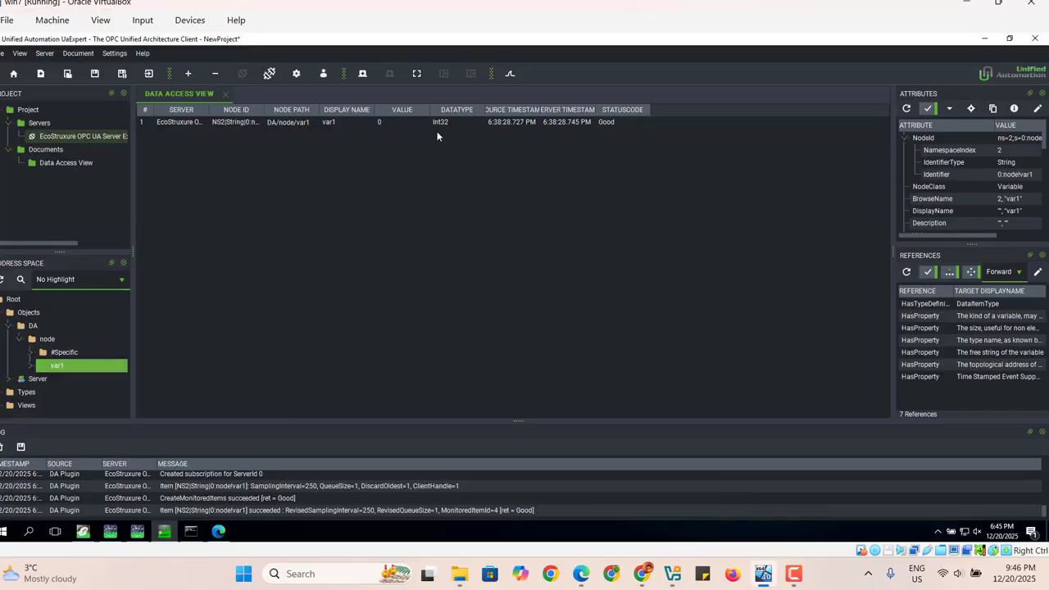
click(984, 37)
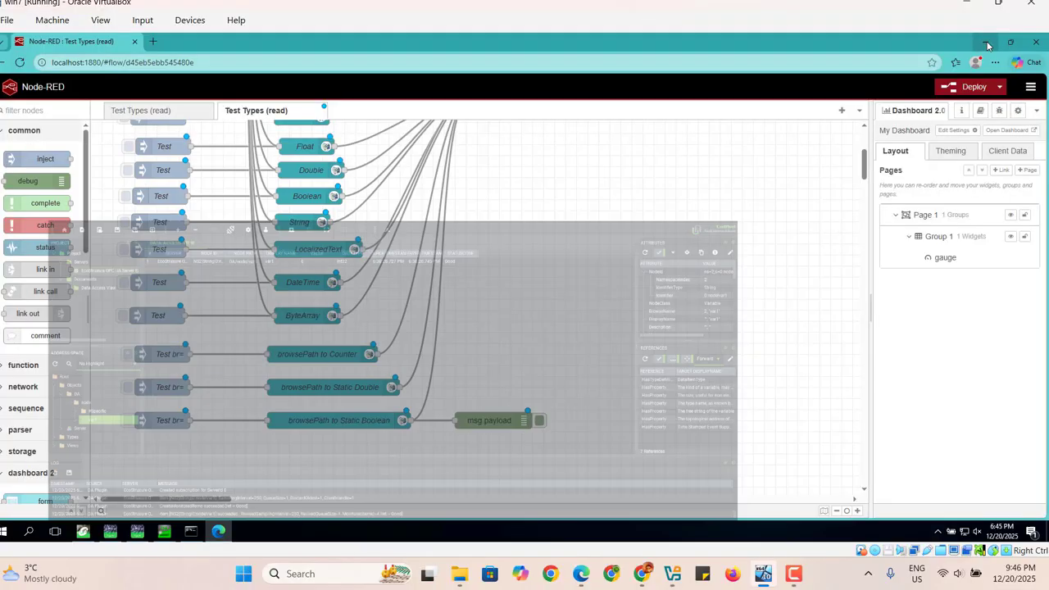
Delete the ALL inject, the first two Test injects and the SByte and Int16 item nodes.
drag(864, 169, 864, 134)
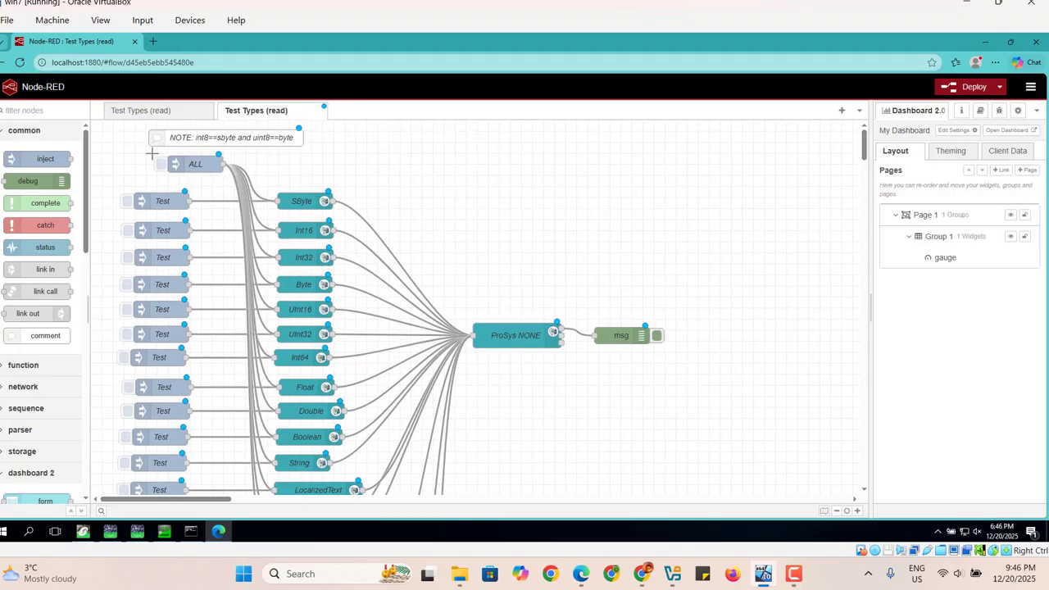
drag(138, 150, 354, 241)
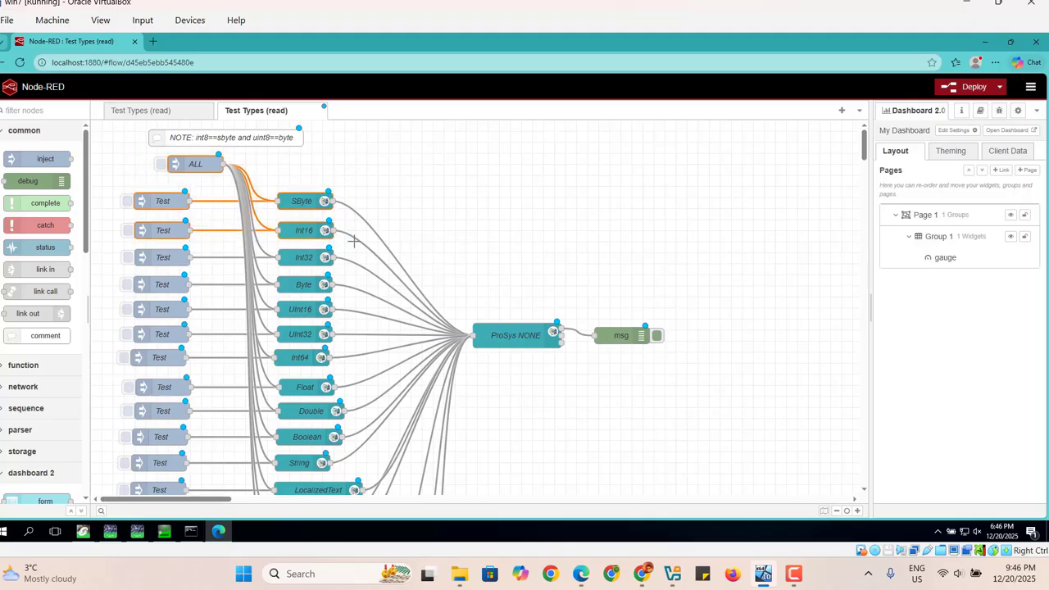
right_click(303, 217)
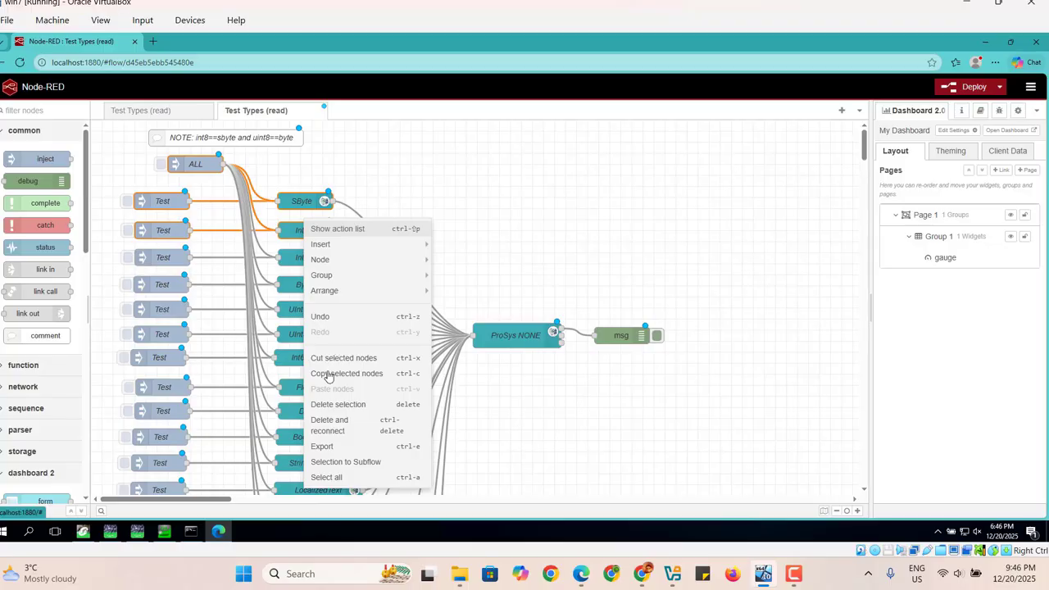
click(354, 410)
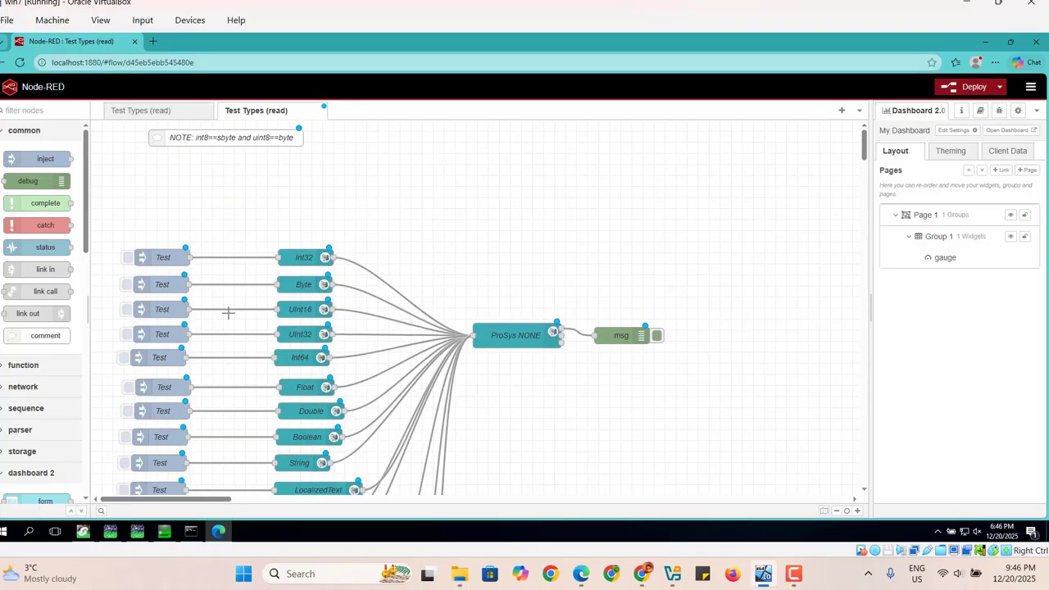
Delete all remaining test and type nodes except the Int32 read chain to the ProSys NONE client.
drag(125, 271, 443, 499)
mouse_move(863, 152)
mouse_down()
mouse_move(863, 168)
mouse_move(859, 159)
mouse_up()
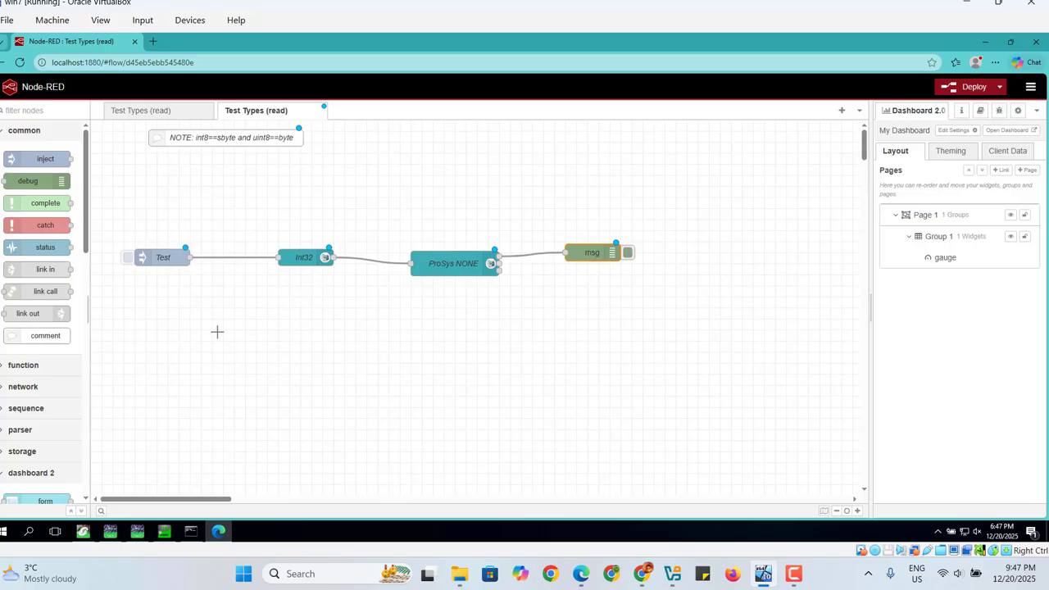
Open the ProSys NONE client's endpoint settings and copy the server endpoint URL from OPC UA Server Expert.
click(468, 266)
double_click(468, 265)
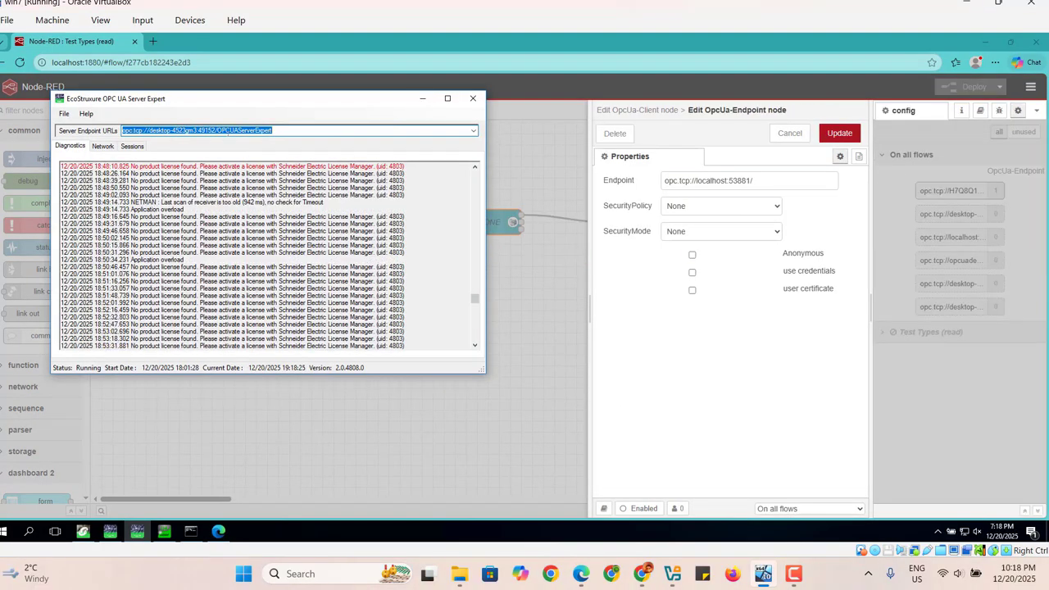
right_click(230, 131)
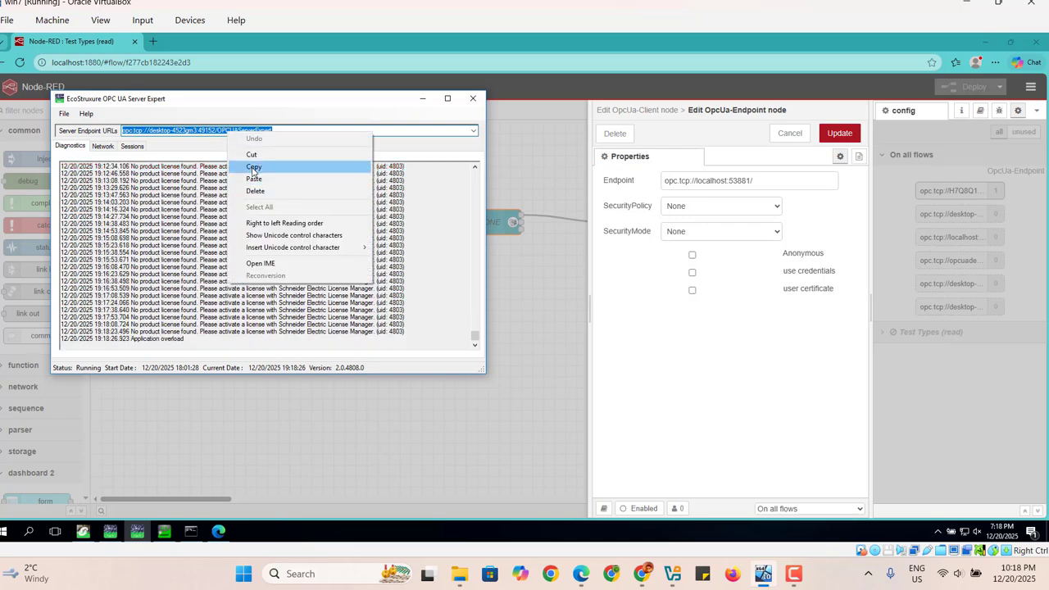
click(254, 167)
click(422, 100)
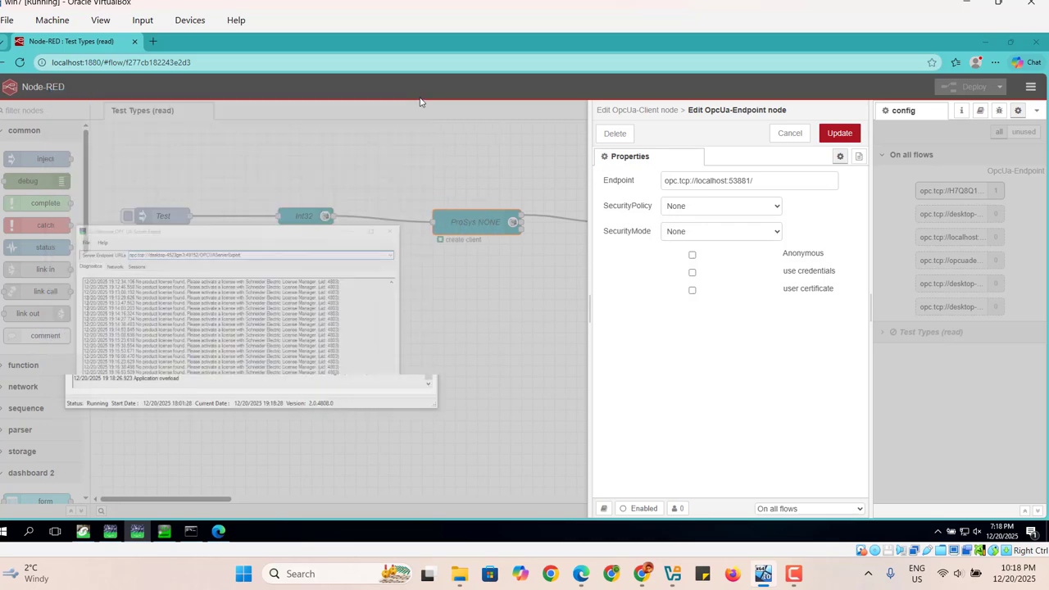
Replace the endpoint with opc.tcp://desktop-4523gm3:49152/OPCUAServerExpert and confirm the endpoint and client node.
drag(766, 180, 656, 186)
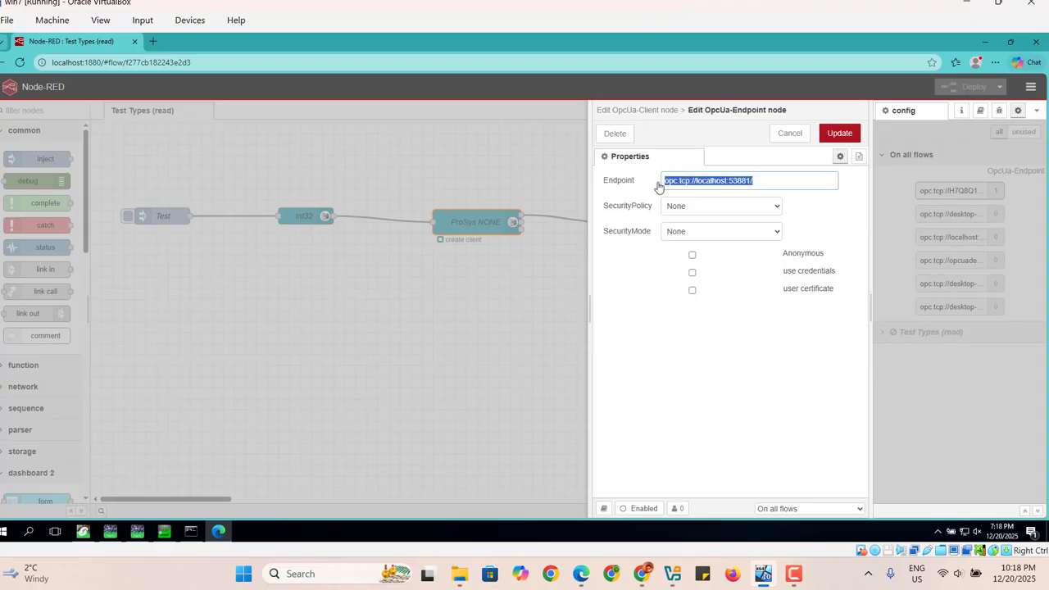
right_click(691, 186)
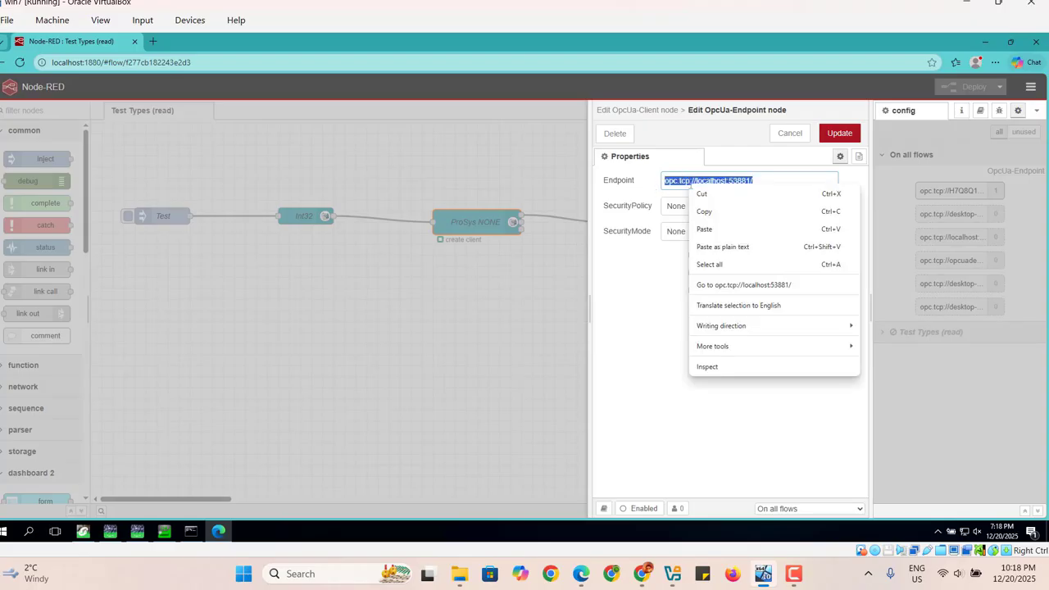
click(708, 232)
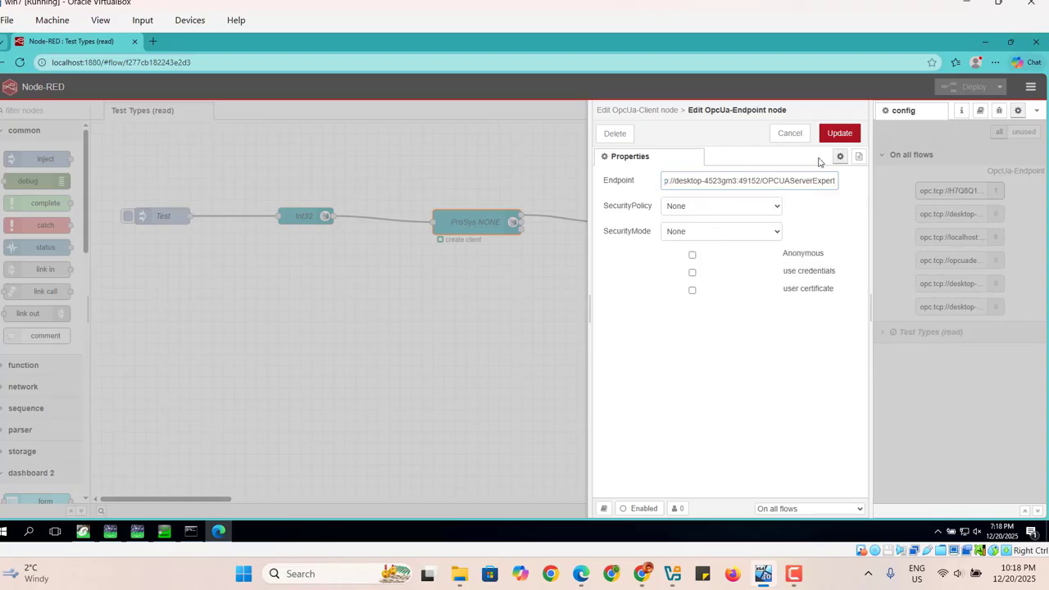
click(841, 136)
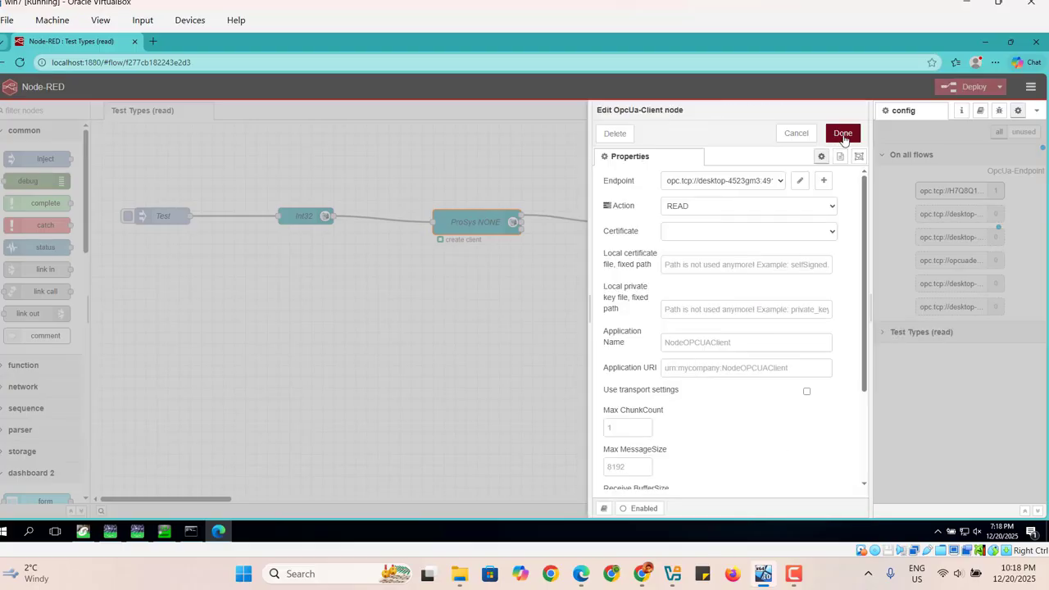
click(844, 135)
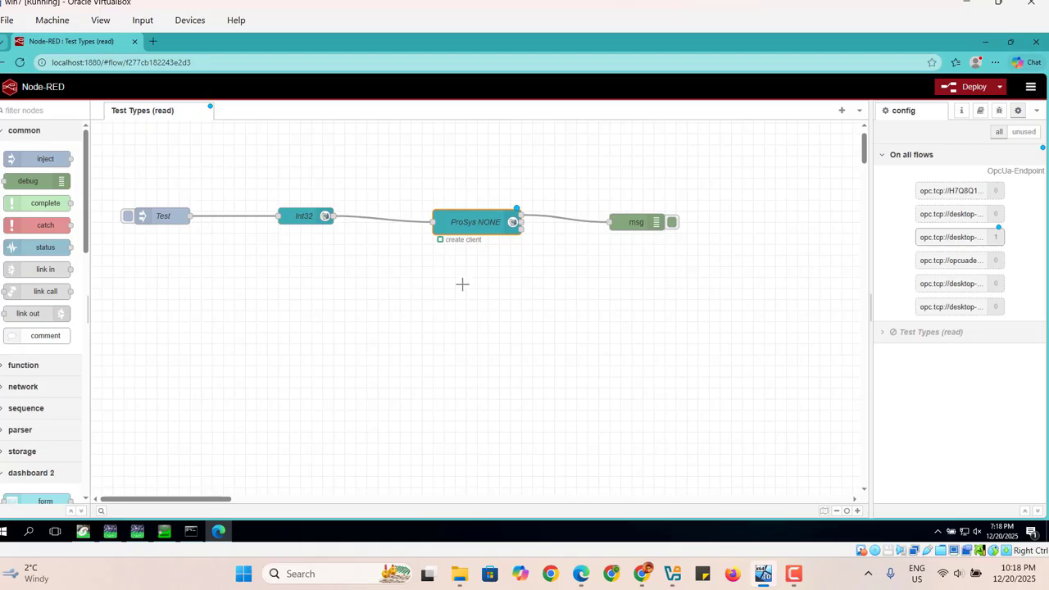
Open the Int32 item node and copy var1's NodeId from UaExpert's attributes.
click(303, 219)
double_click(304, 219)
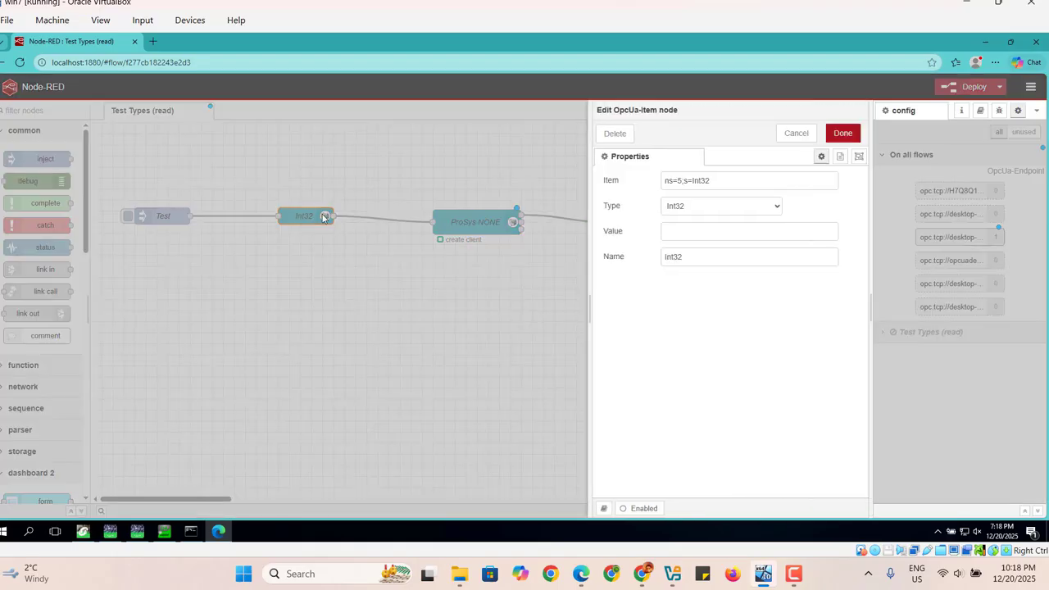
click(164, 531)
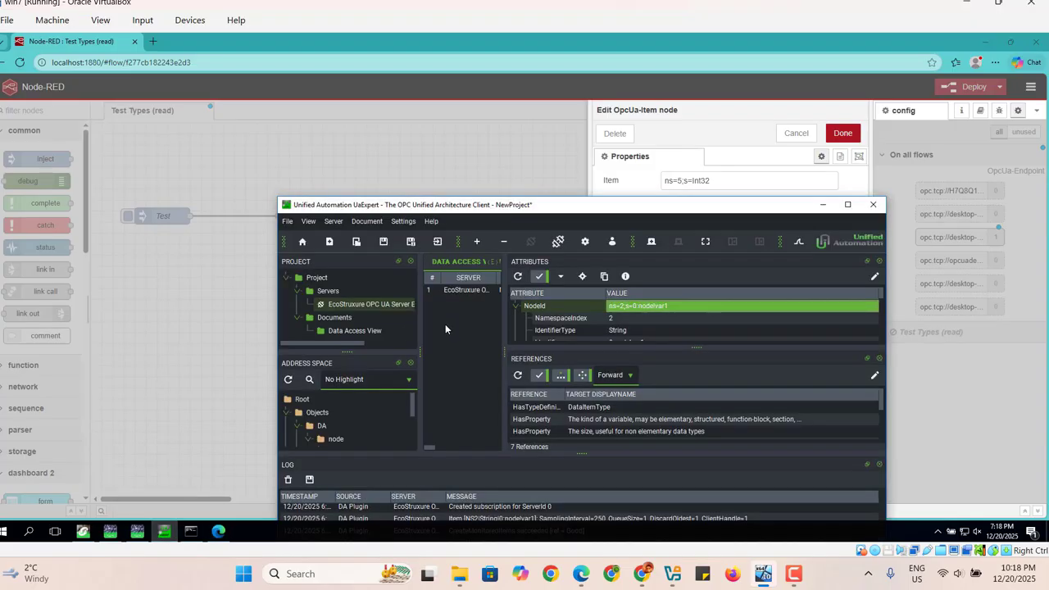
right_click(672, 306)
click(697, 365)
click(824, 205)
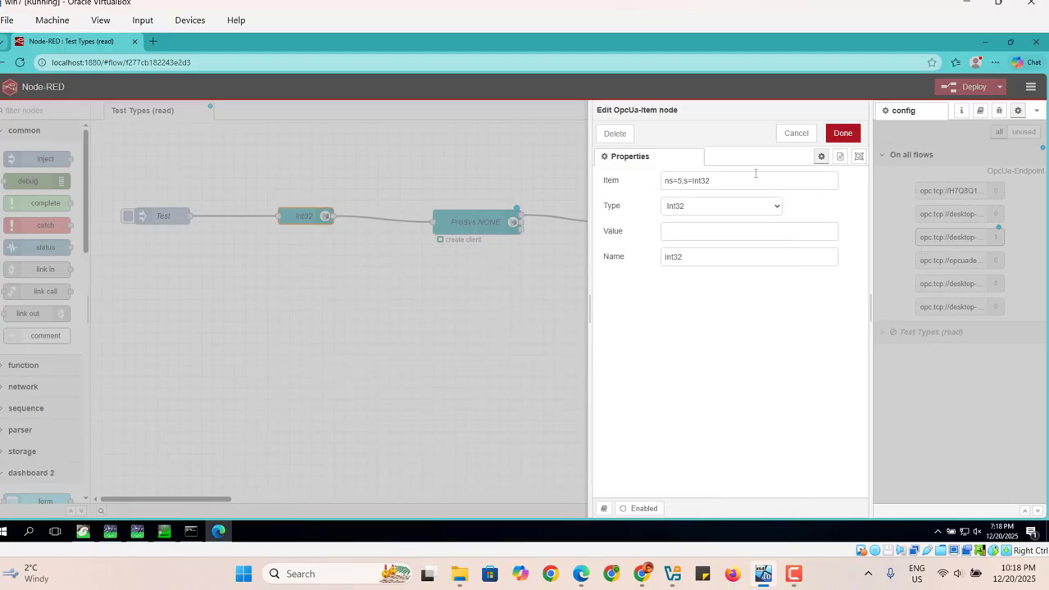
Replace the Int32 item node's NodeId with ns=2;s=0:node!var1 and close the node editor.
click(756, 173)
drag(703, 185, 656, 192)
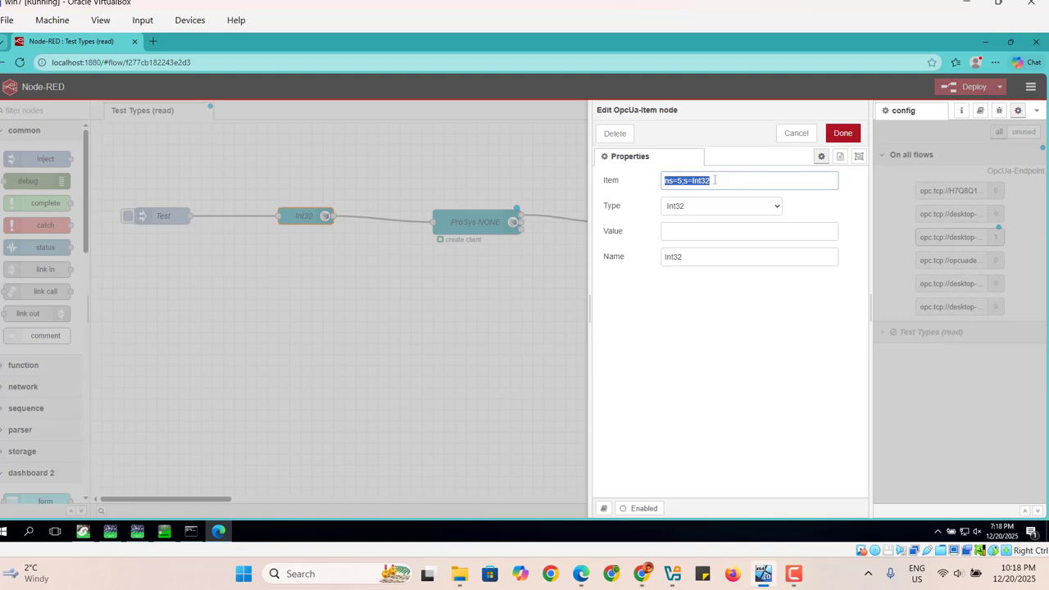
key(BackSpace)
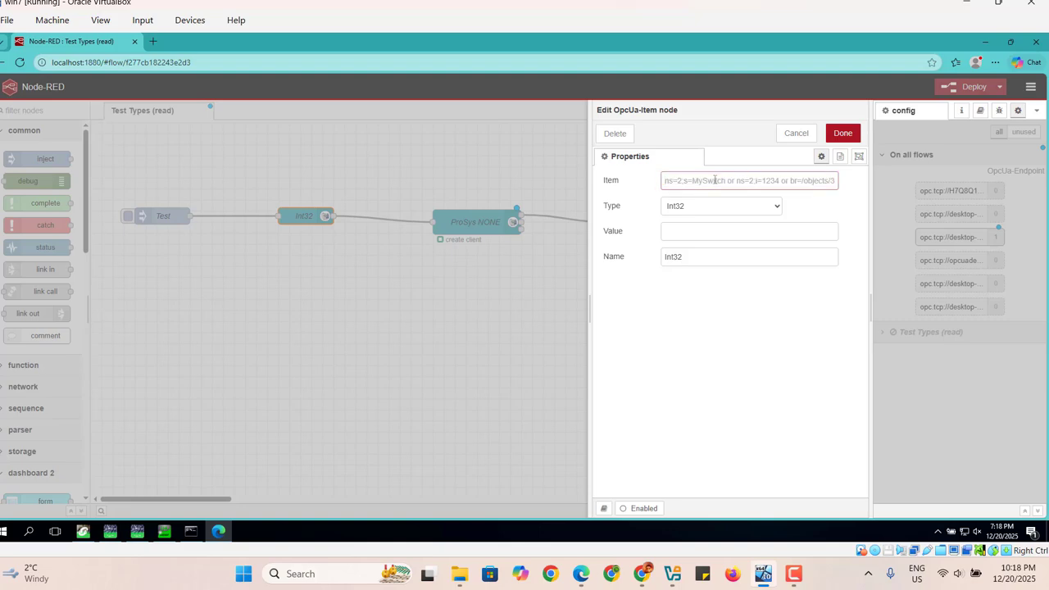
right_click(715, 179)
click(727, 246)
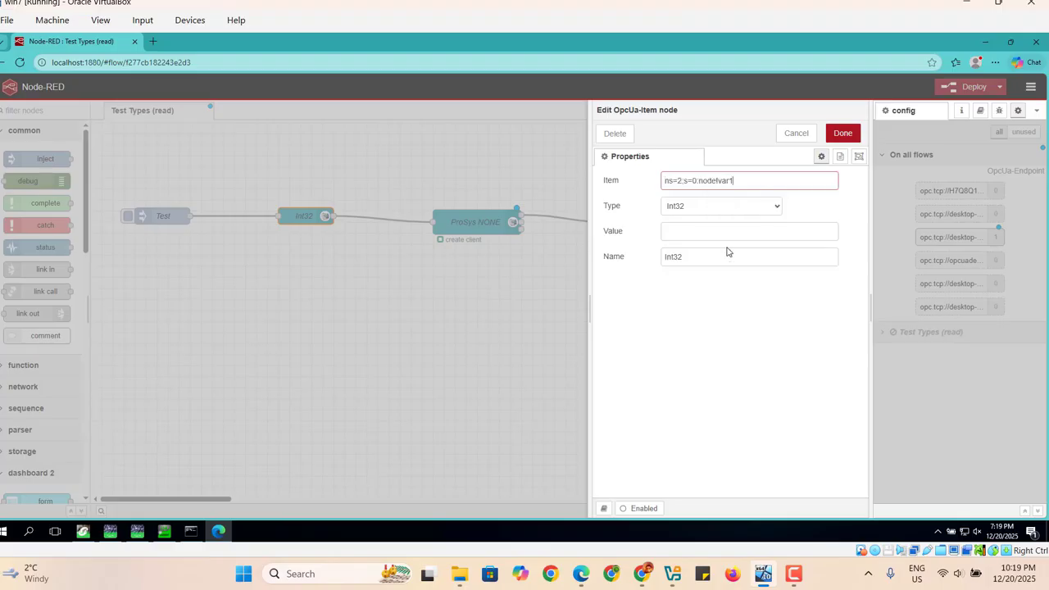
click(844, 140)
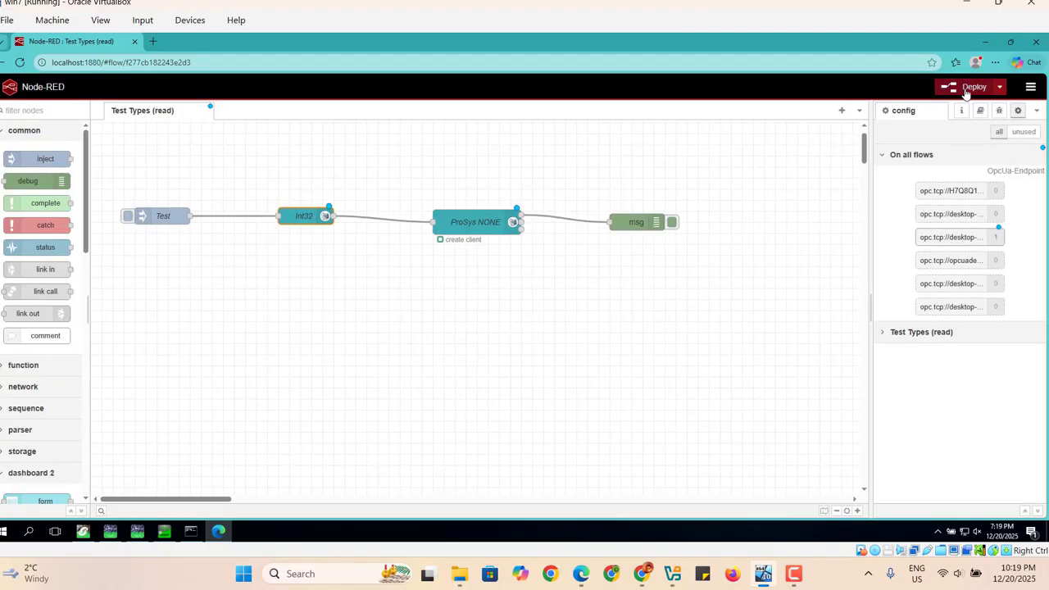
Deploy the flow, open the debug sidebar, and view the running PLC program in Control Expert.
click(966, 90)
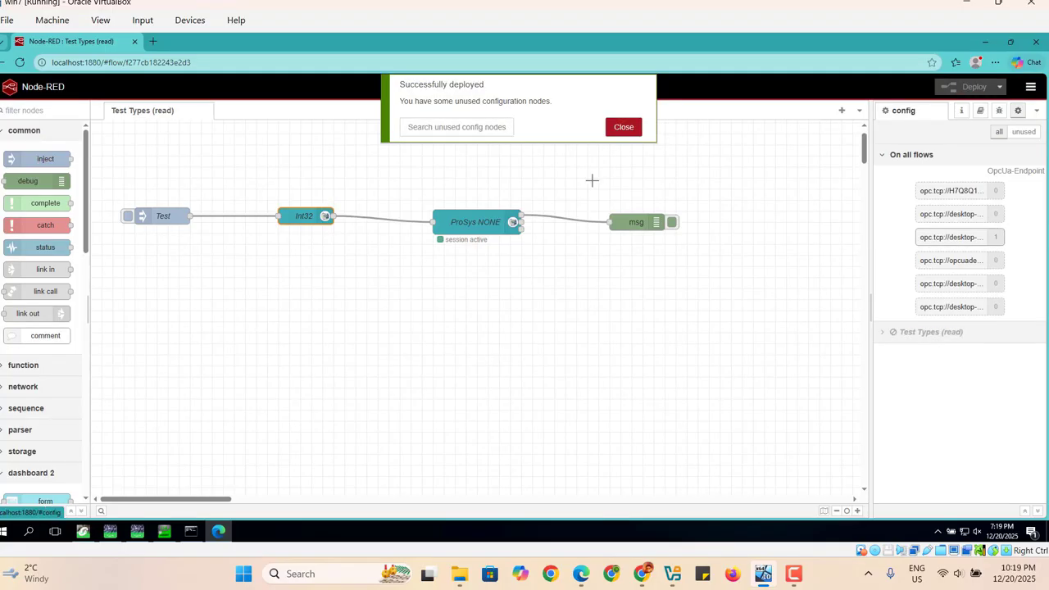
click(624, 127)
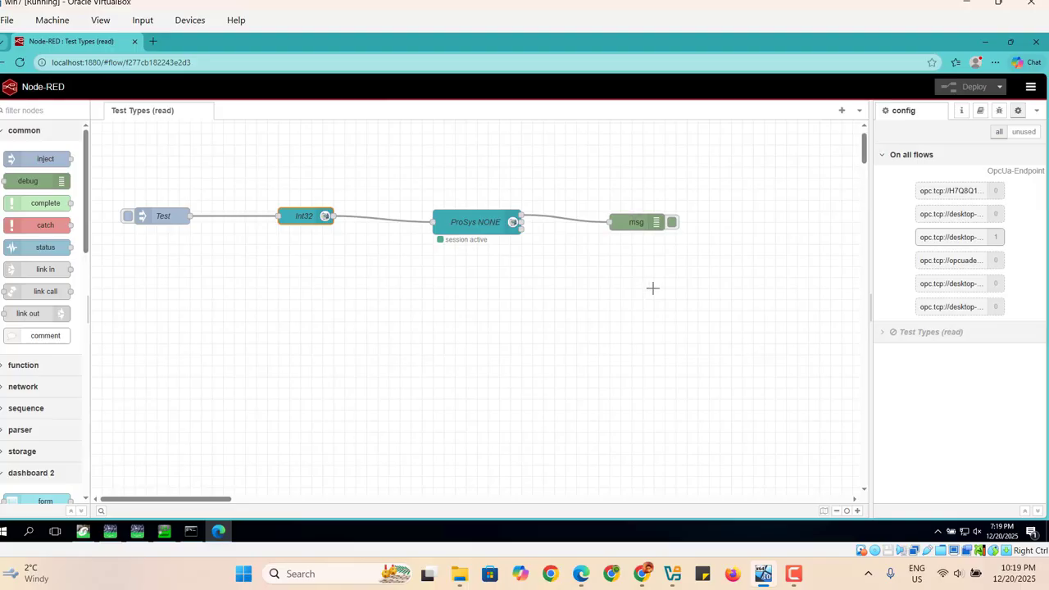
click(999, 114)
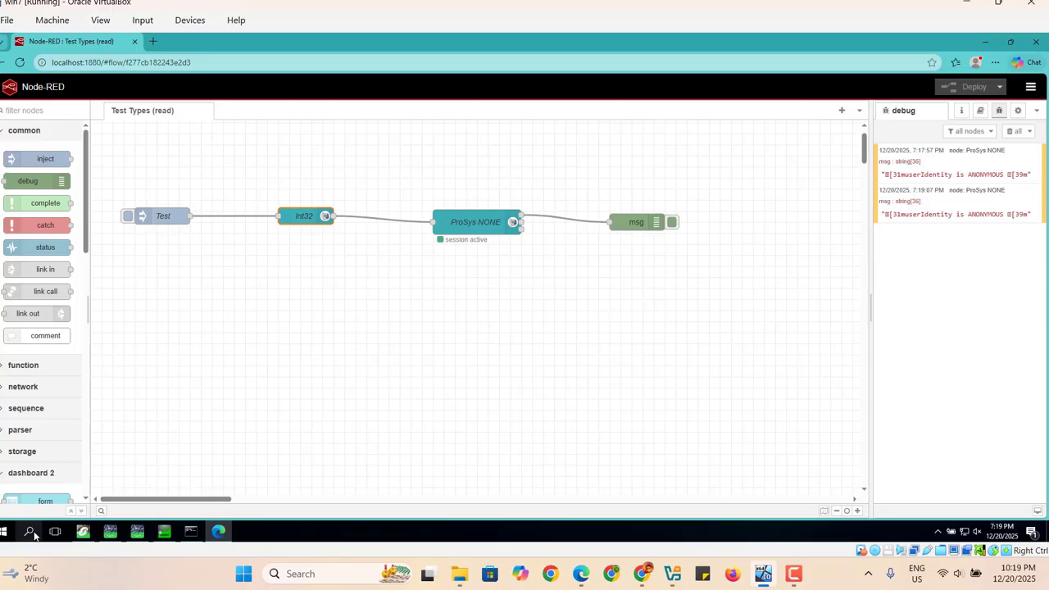
click(85, 541)
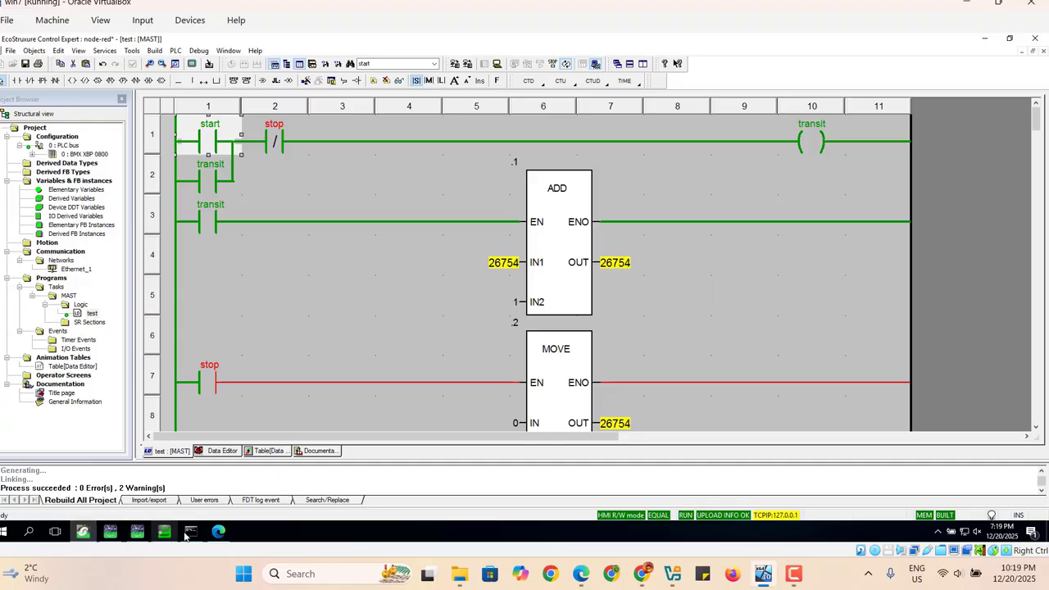
click(211, 535)
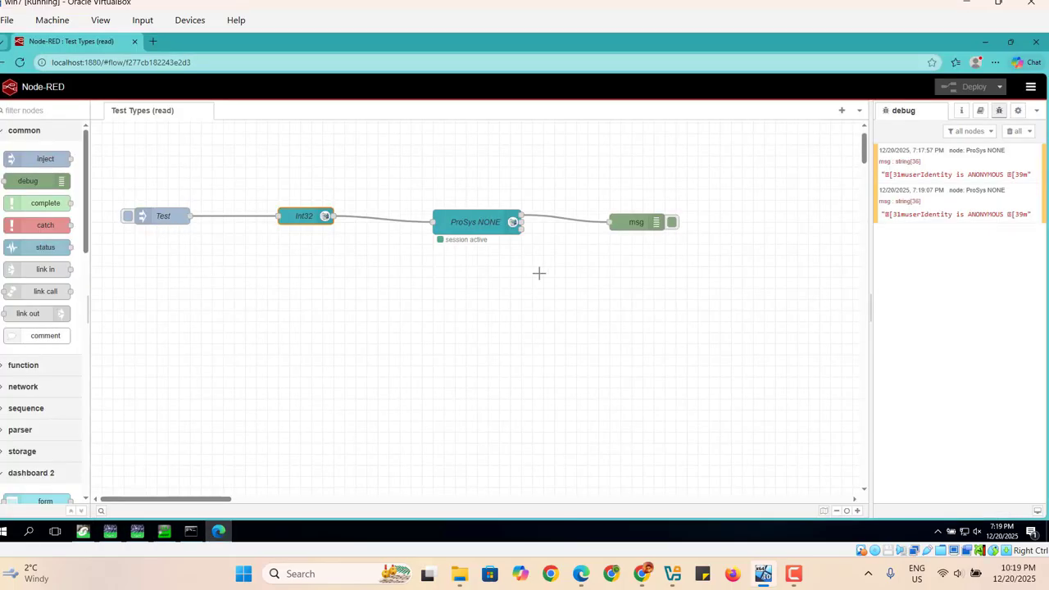
Open the msg debug node's settings, confirm them, and deploy the flow again.
click(630, 220)
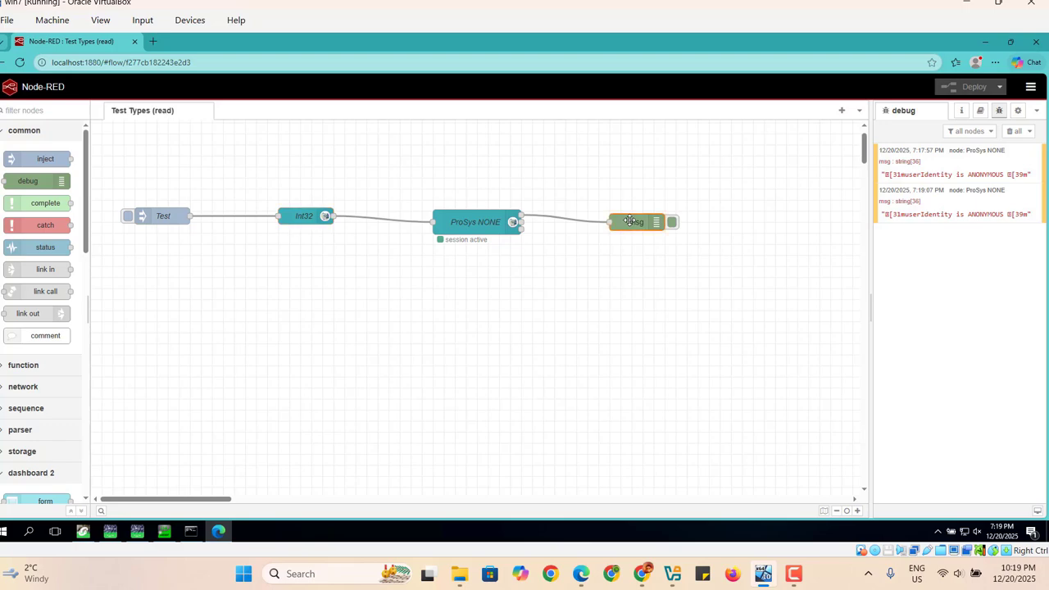
double_click(630, 220)
click(667, 245)
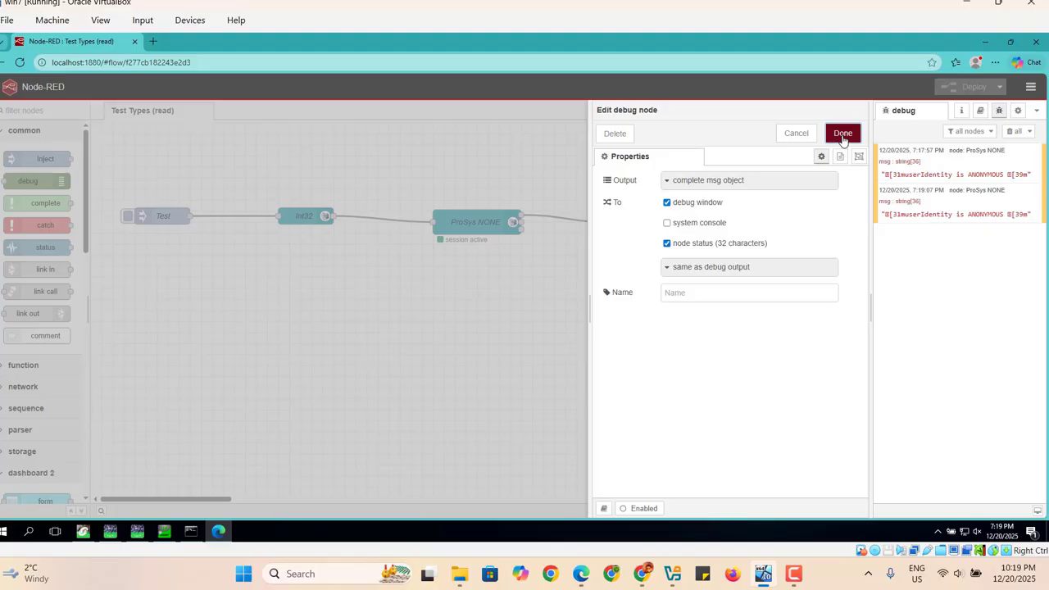
click(842, 133)
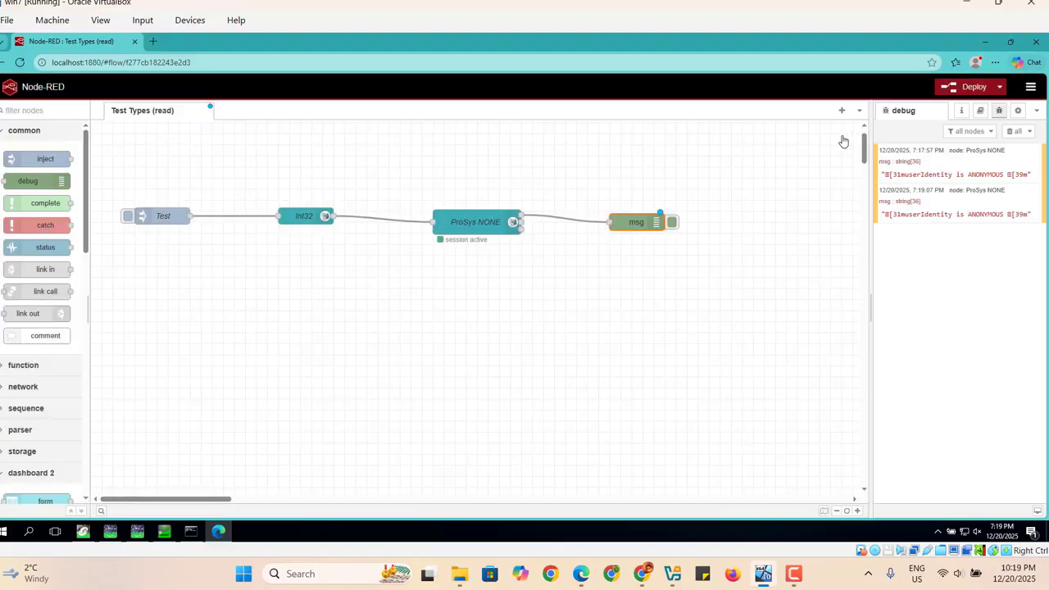
click(964, 90)
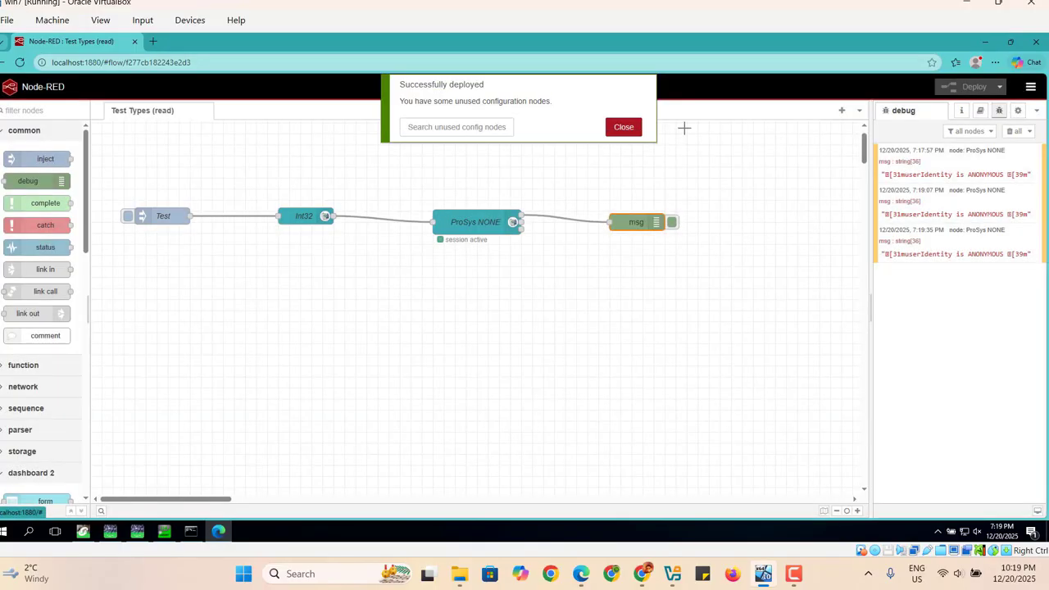
click(622, 129)
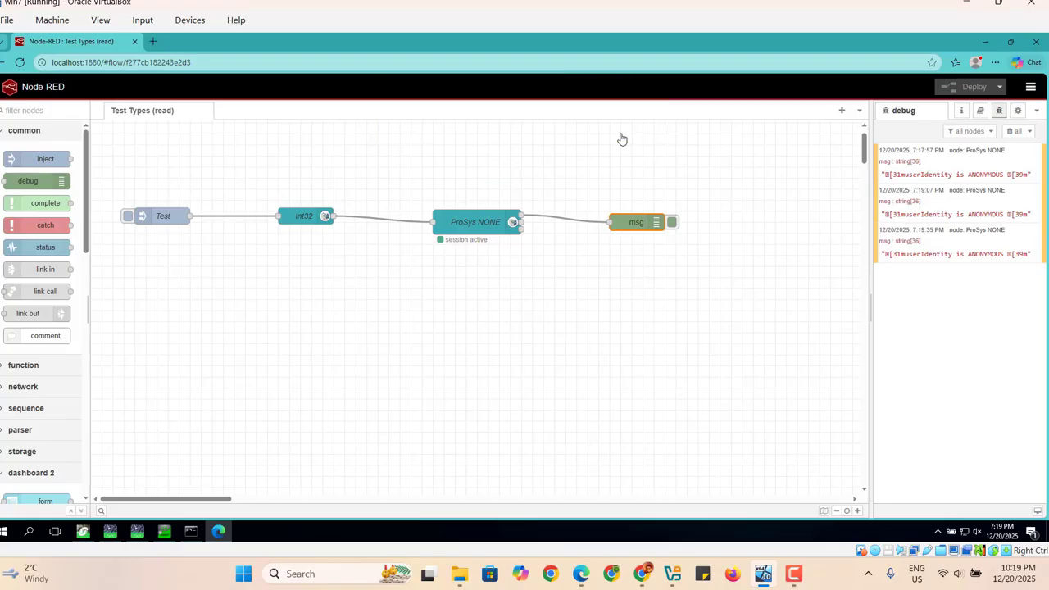
Set the Test inject node to repeat at an interval of every 2 seconds.
click(301, 217)
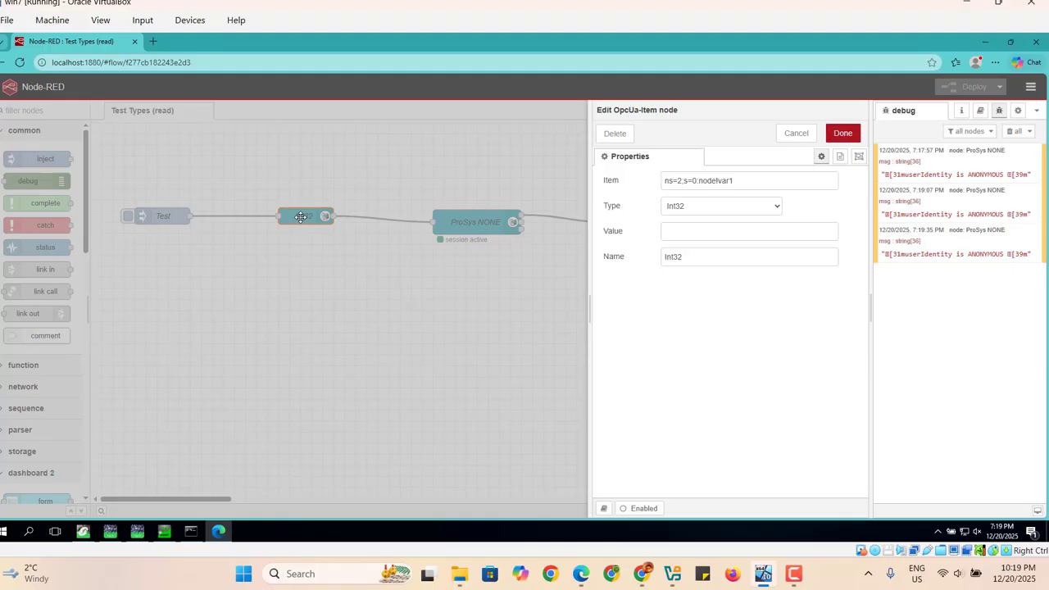
click(841, 140)
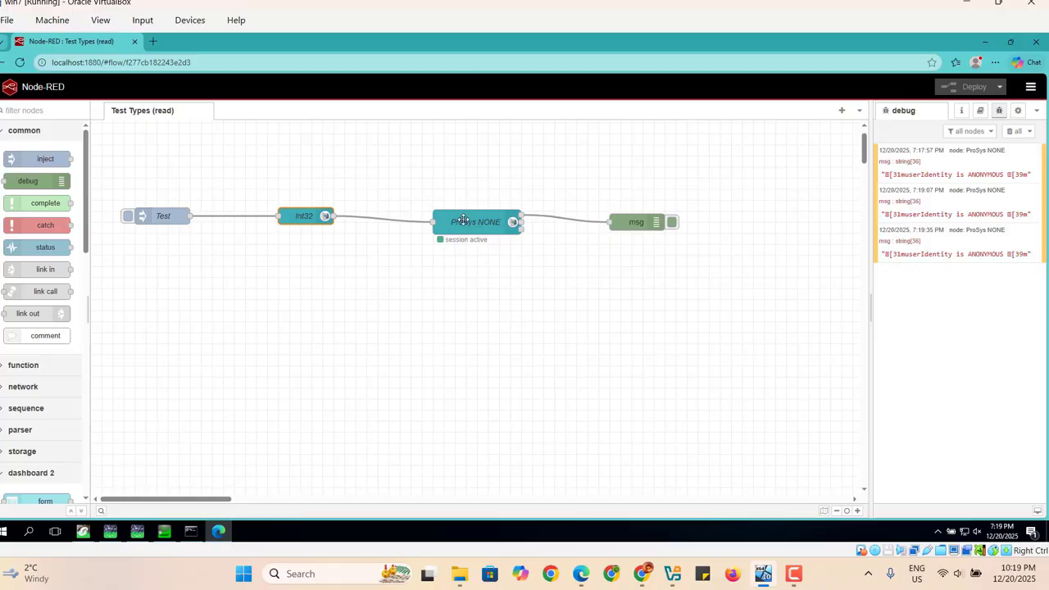
double_click(155, 214)
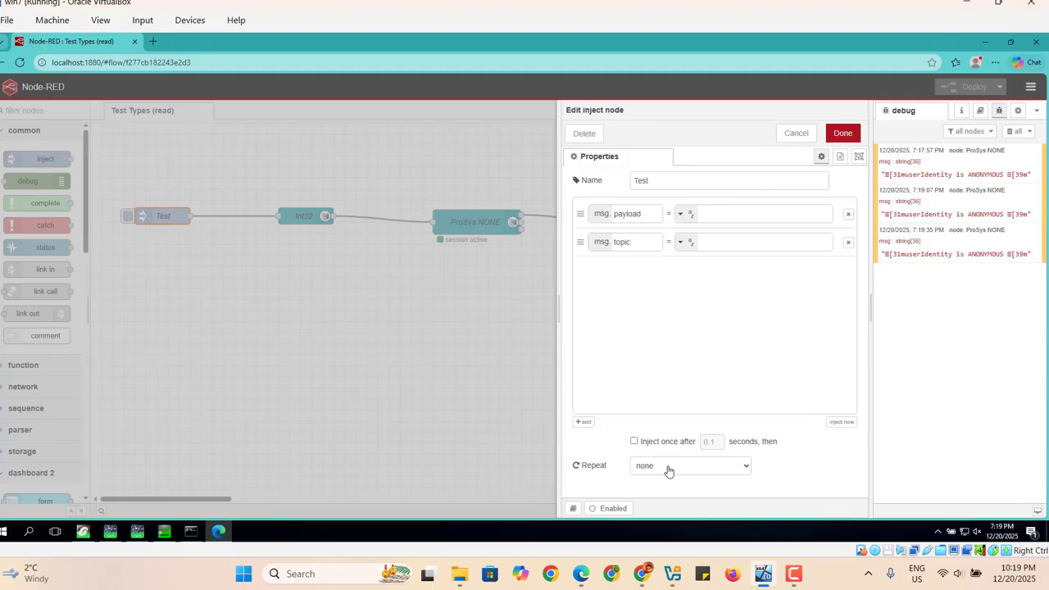
click(742, 467)
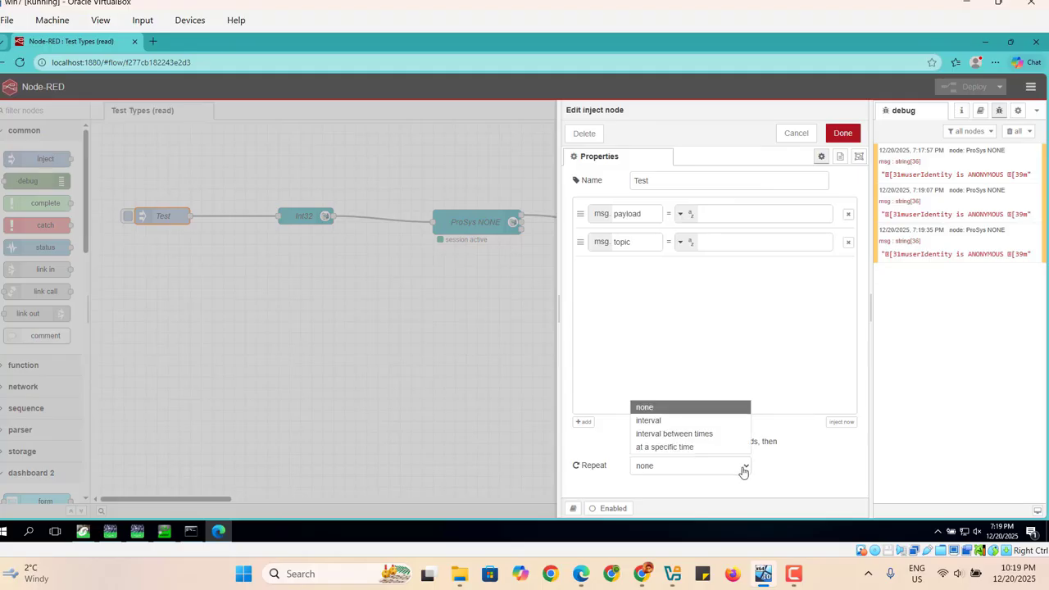
click(661, 423)
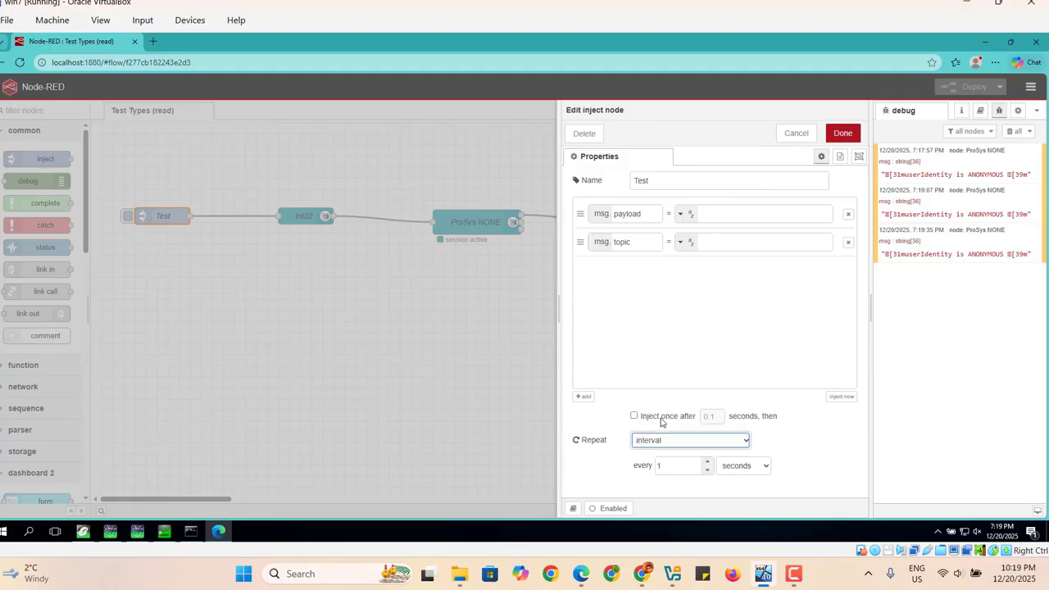
click(673, 466)
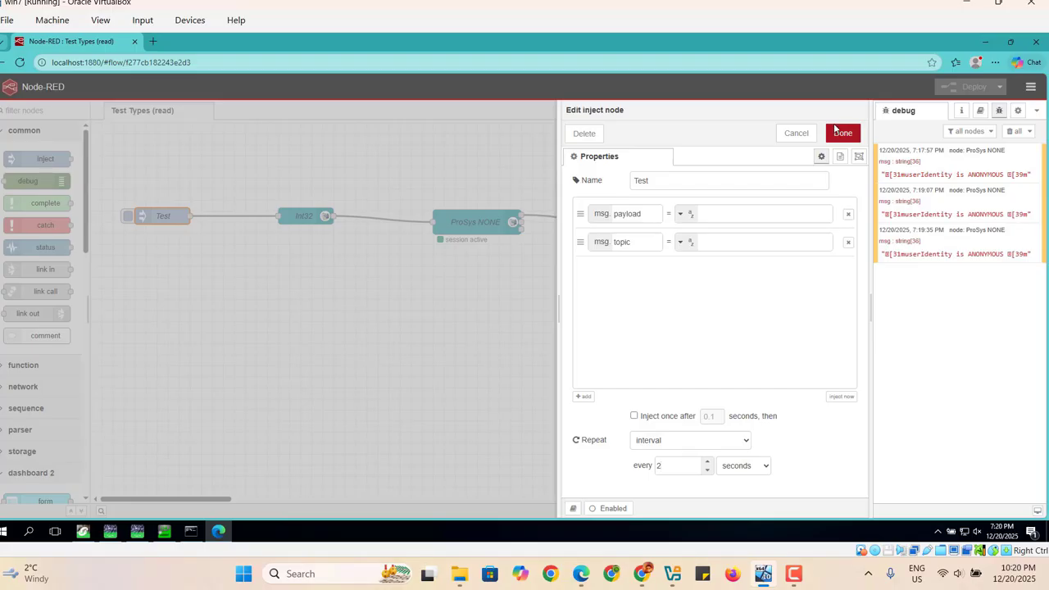
click(838, 132)
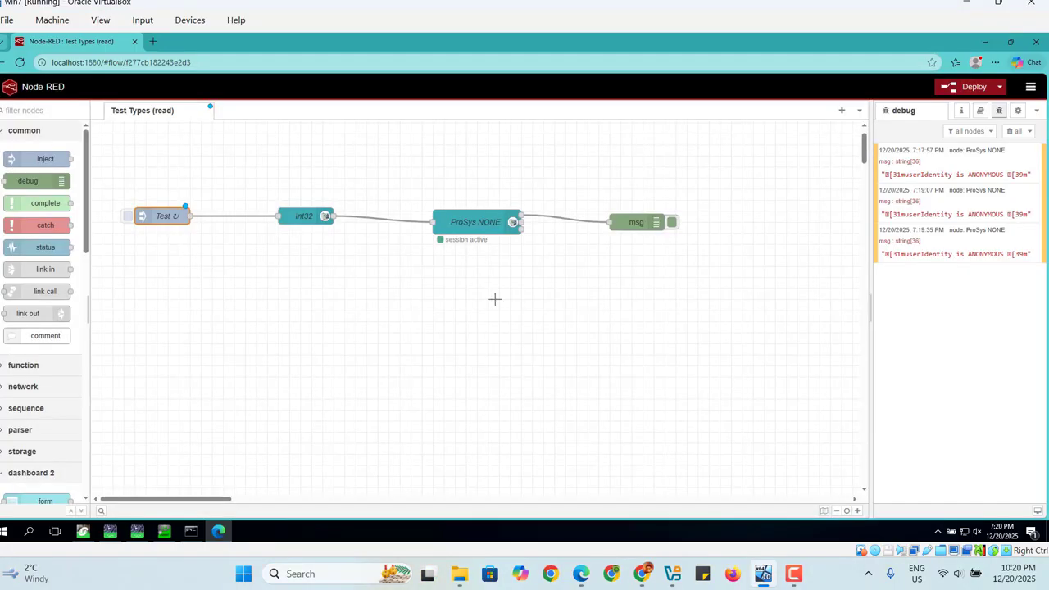
Rename the ProSys NONE OPC UA client node to uaexpert.
double_click(305, 220)
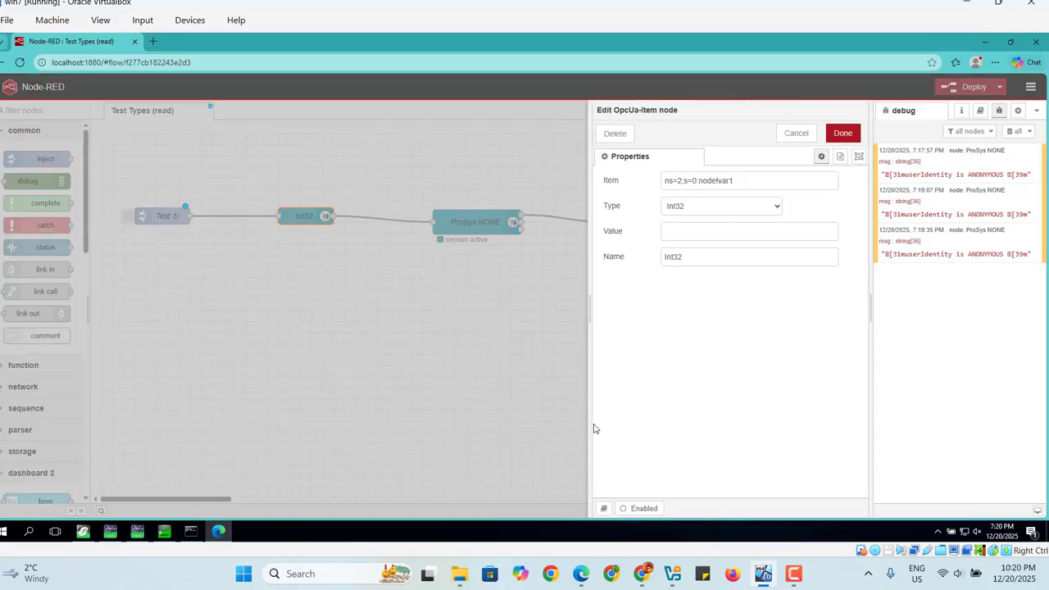
click(843, 134)
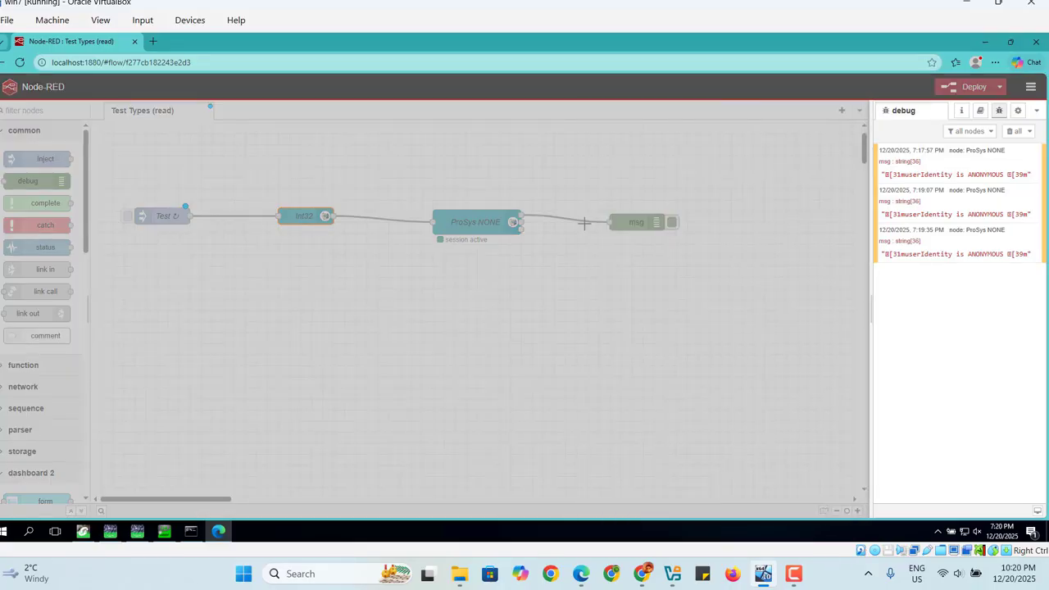
click(481, 227)
double_click(481, 227)
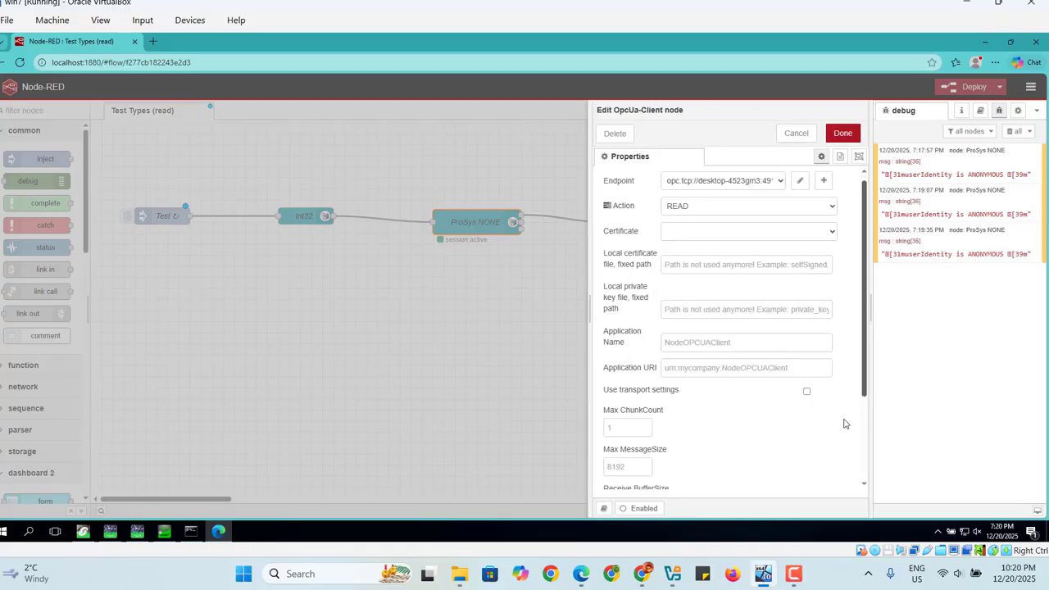
scroll(848, 425, down, 3)
click(751, 481)
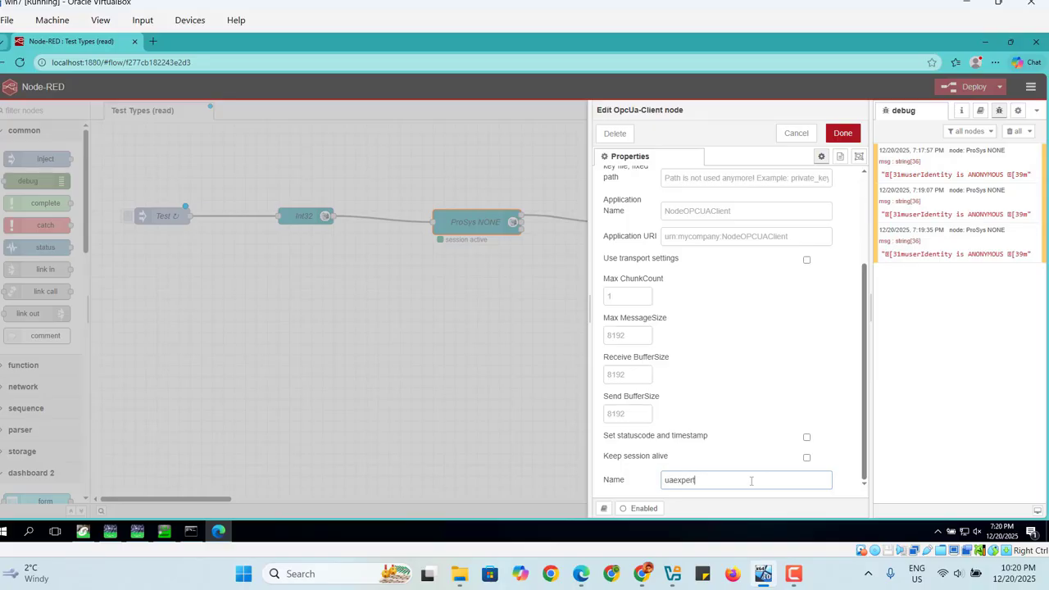
text(uaexpert)
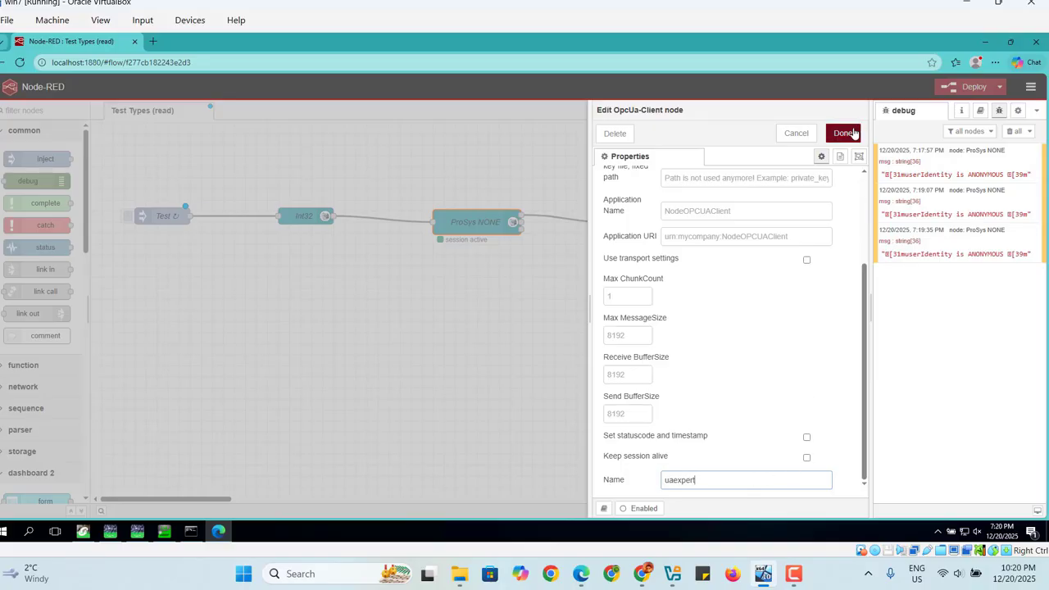
click(849, 134)
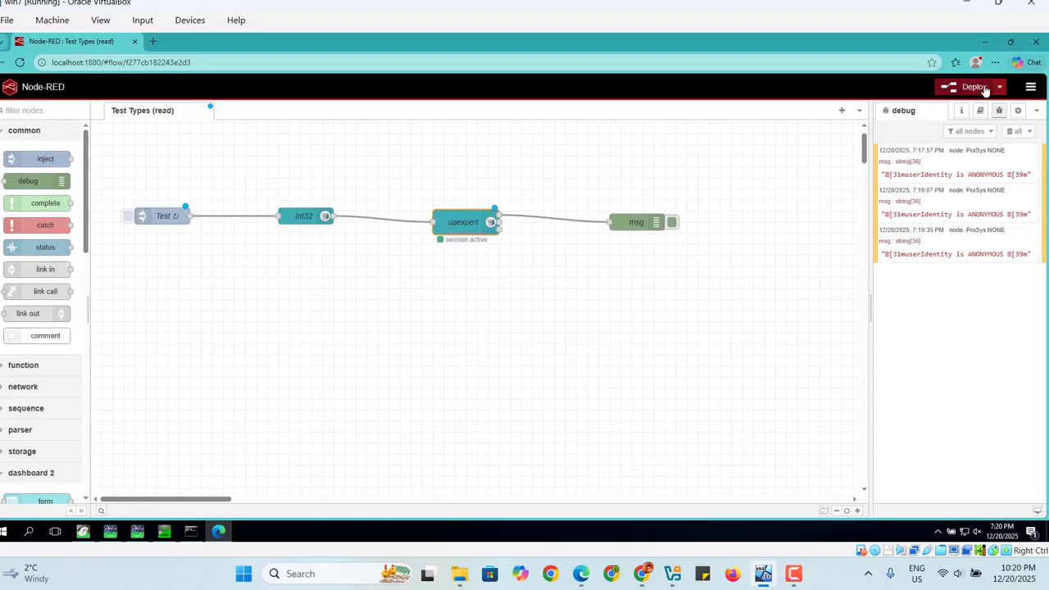
Deploy the flow and switch to Control Expert to compare var1's live value with the debug output.
click(976, 87)
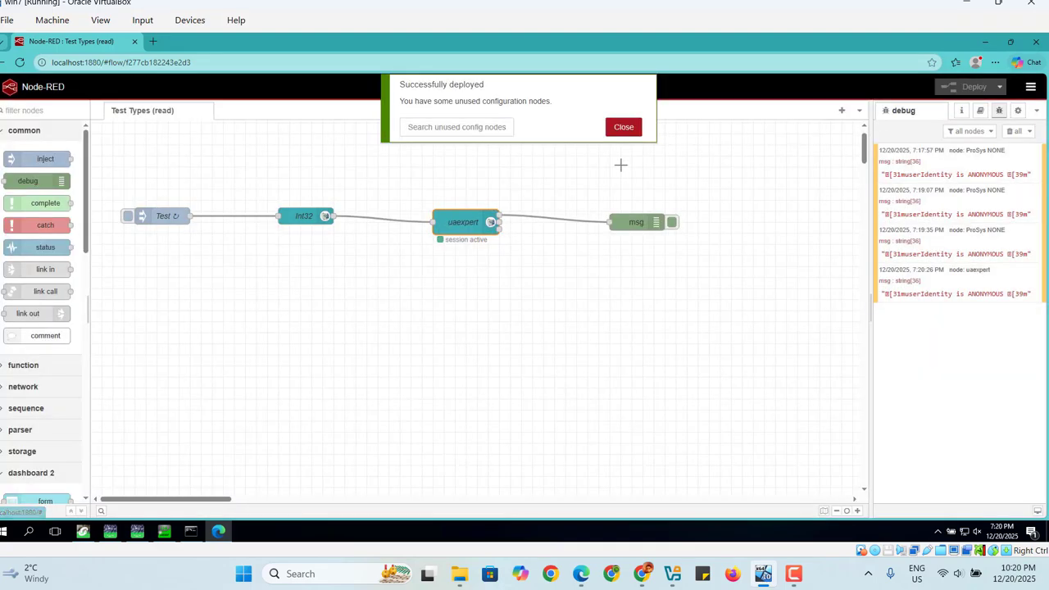
click(620, 129)
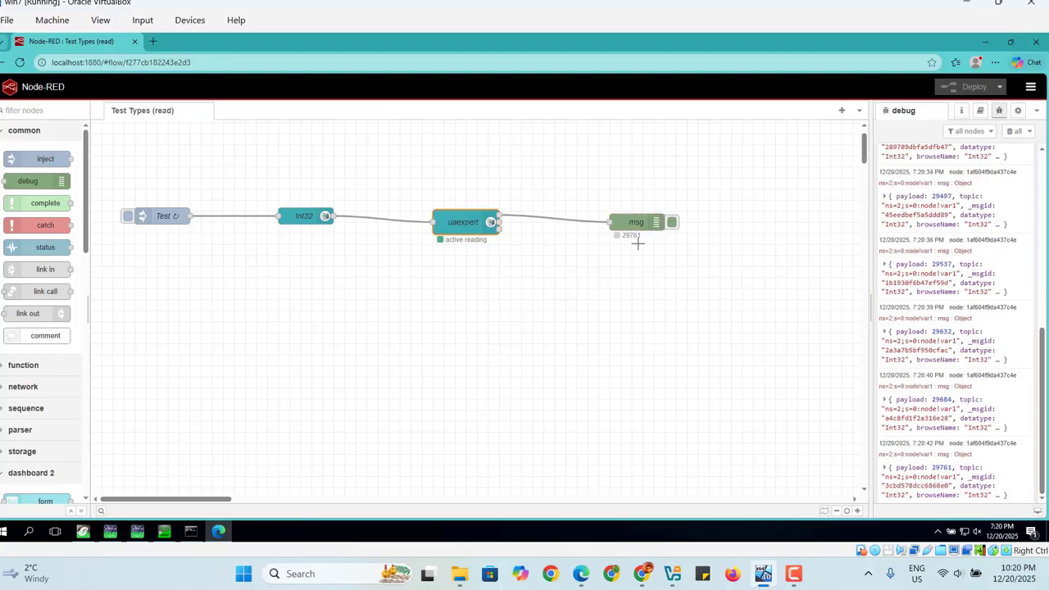
mouse_move(110, 534)
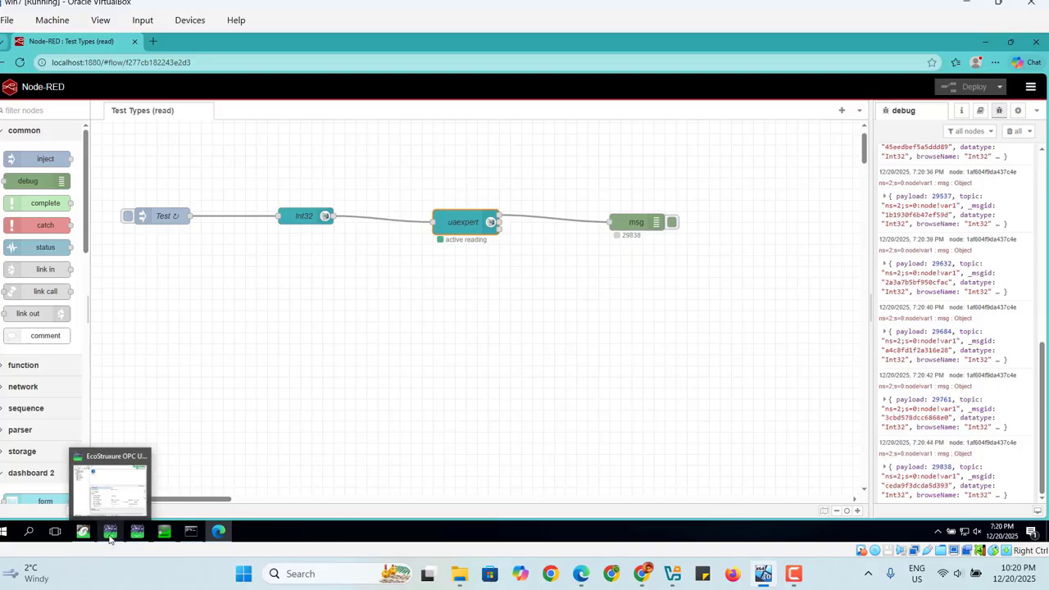
click(83, 533)
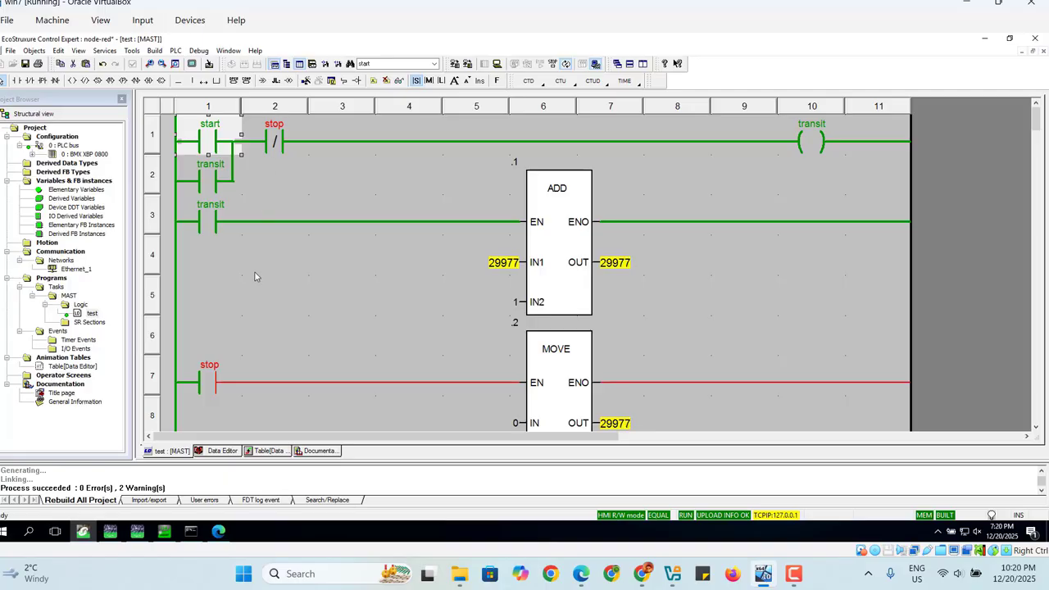
Set the stop contact's value to 0 in the running ladder program.
right_click(208, 382)
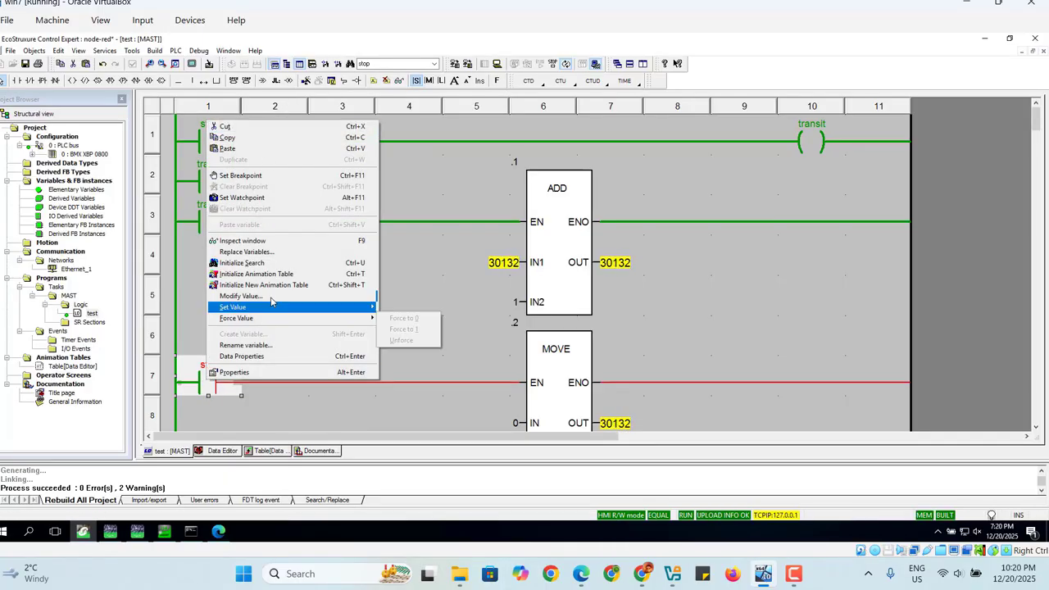
mouse_move(271, 309)
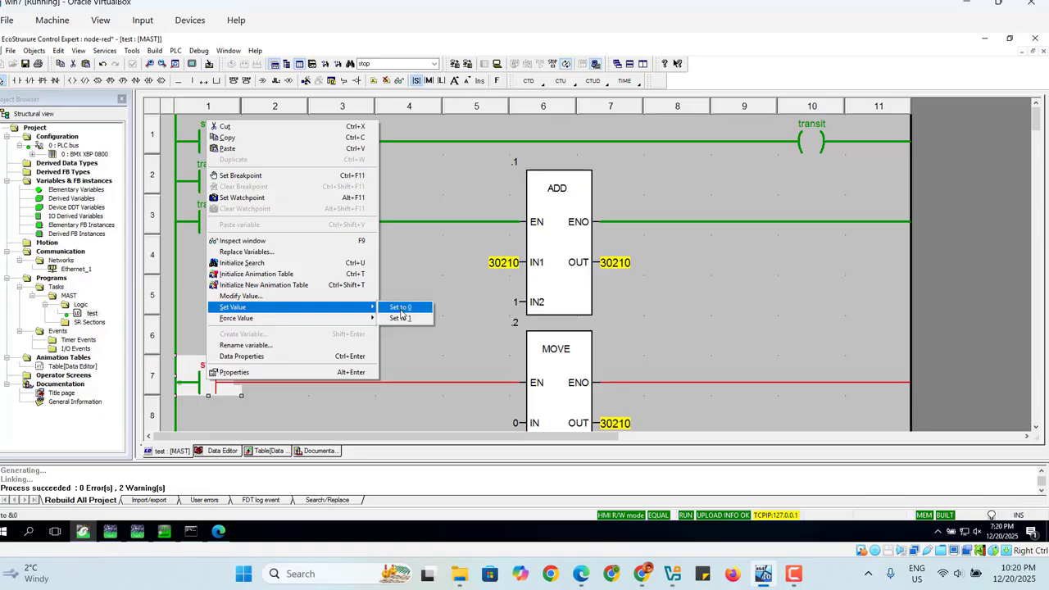
click(401, 310)
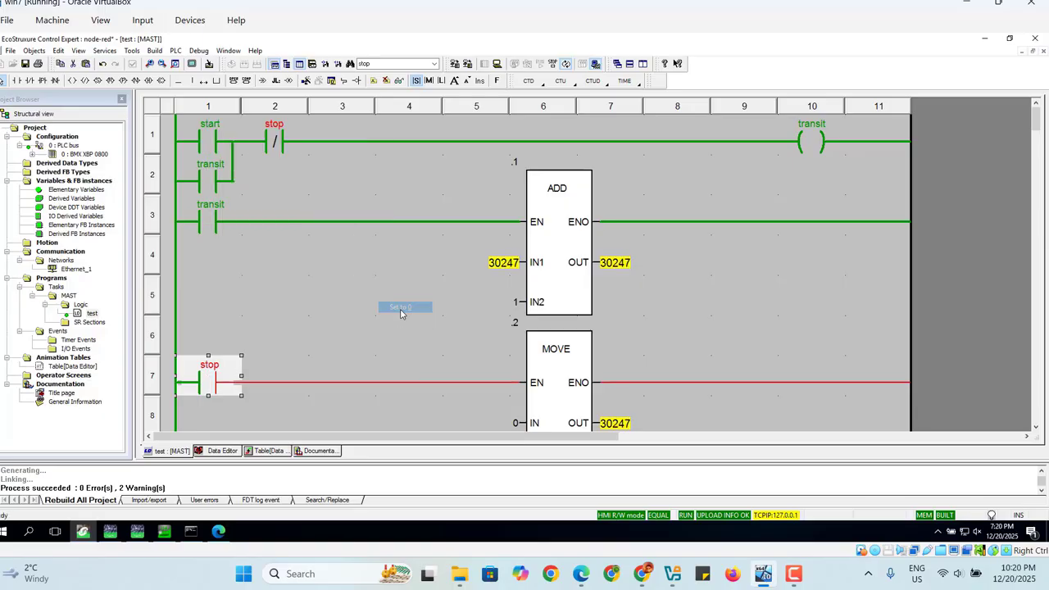
Reset the running ladder program by setting the stop contact to 1 and the start contact to 0.
right_click(214, 380)
mouse_move(373, 317)
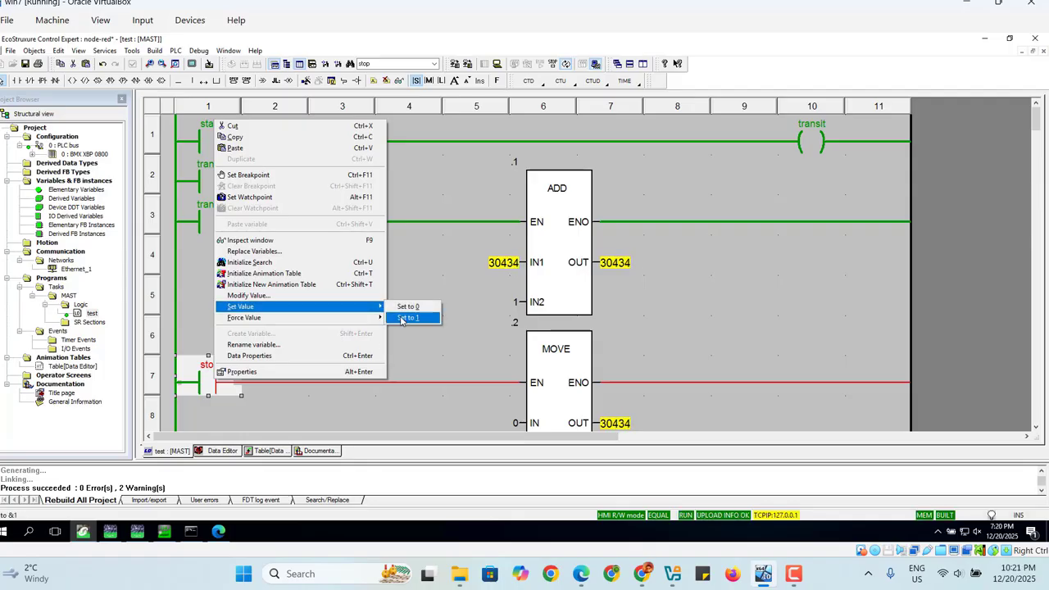
click(401, 321)
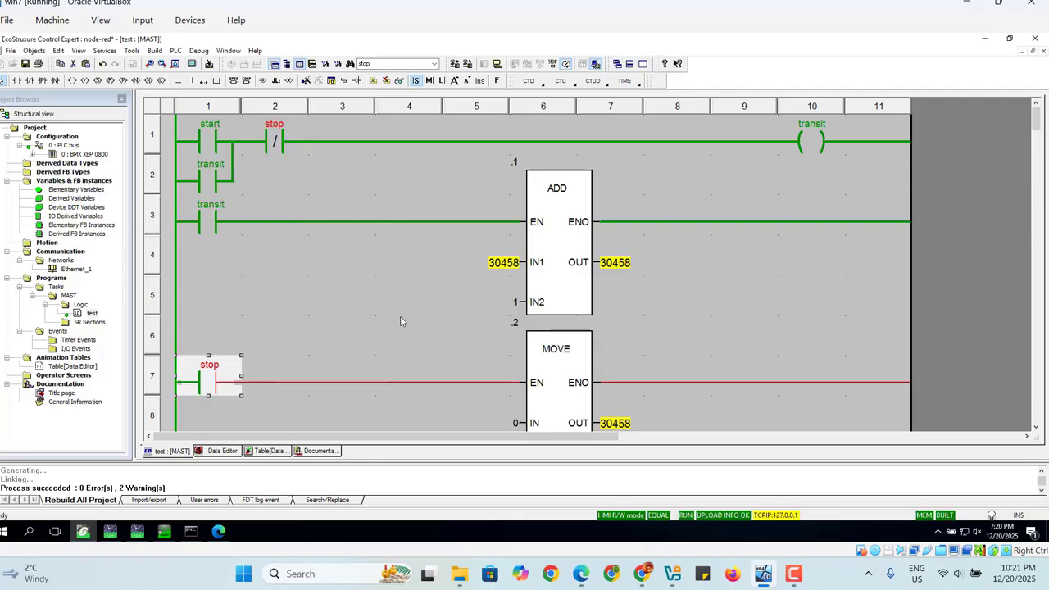
click(206, 138)
right_click(205, 138)
mouse_move(268, 336)
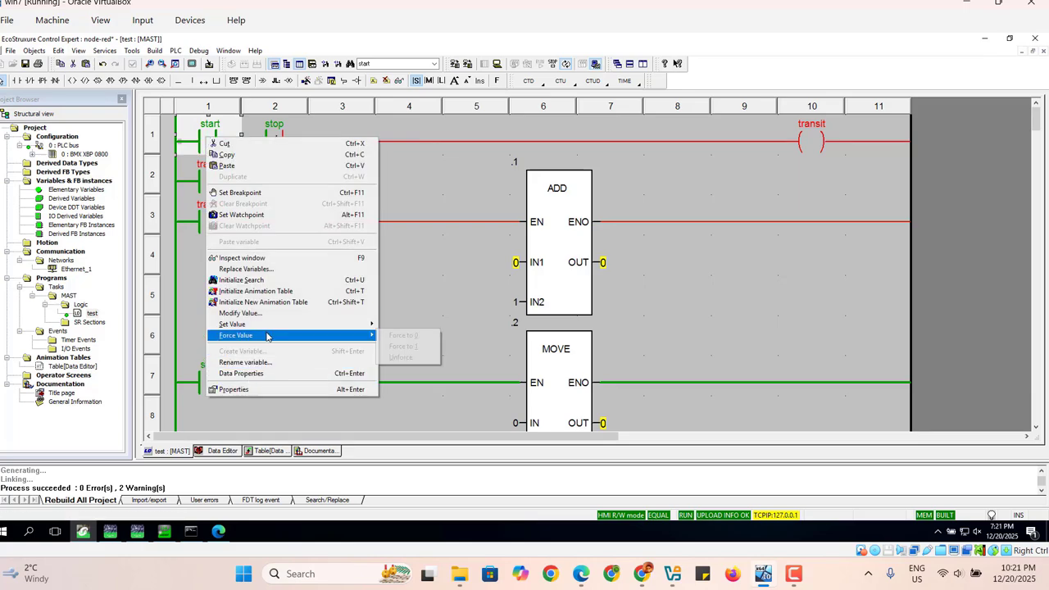
mouse_move(358, 324)
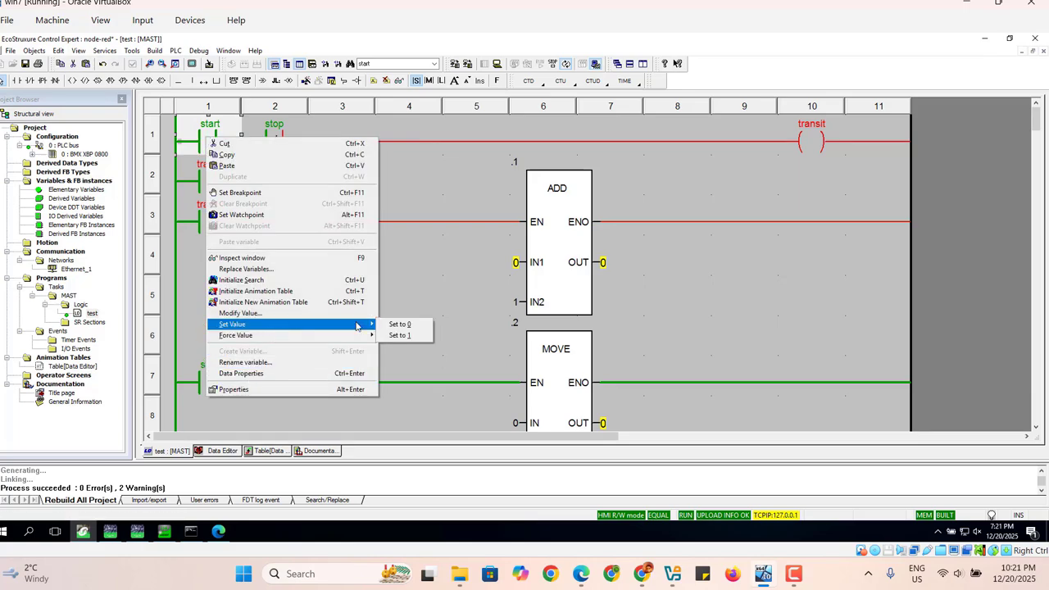
click(403, 324)
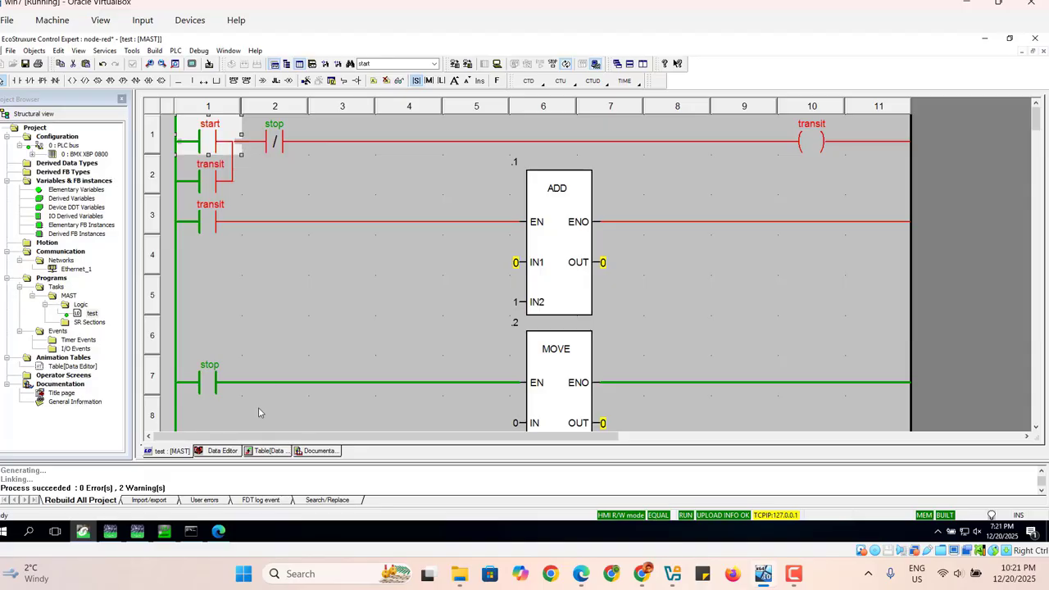
Restart counting by setting the stop contact to 0 and the start contact to 1.
right_click(209, 382)
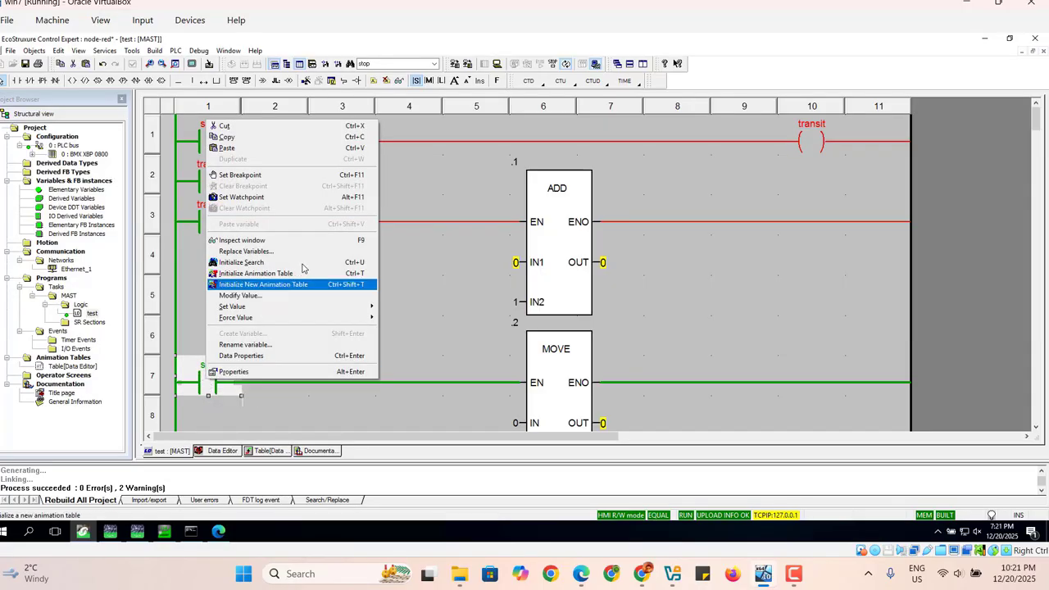
mouse_move(285, 318)
mouse_move(311, 306)
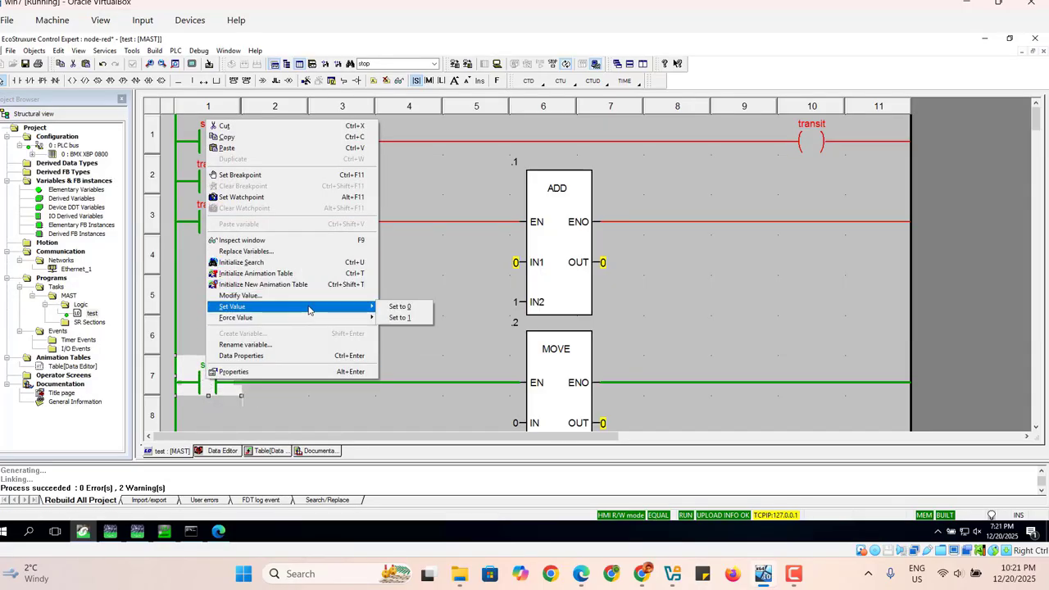
click(413, 309)
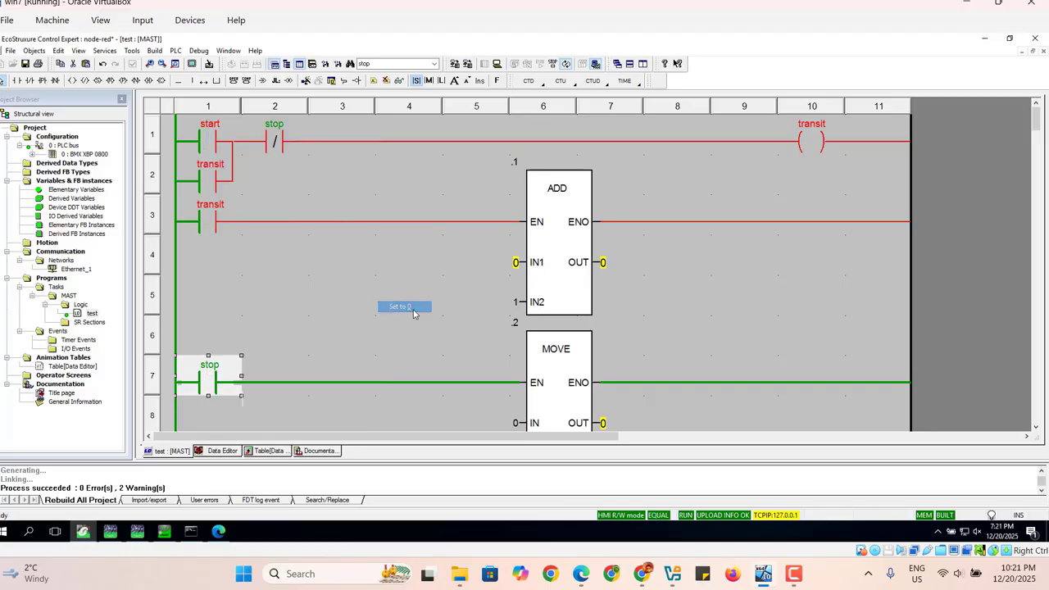
right_click(212, 139)
mouse_move(251, 328)
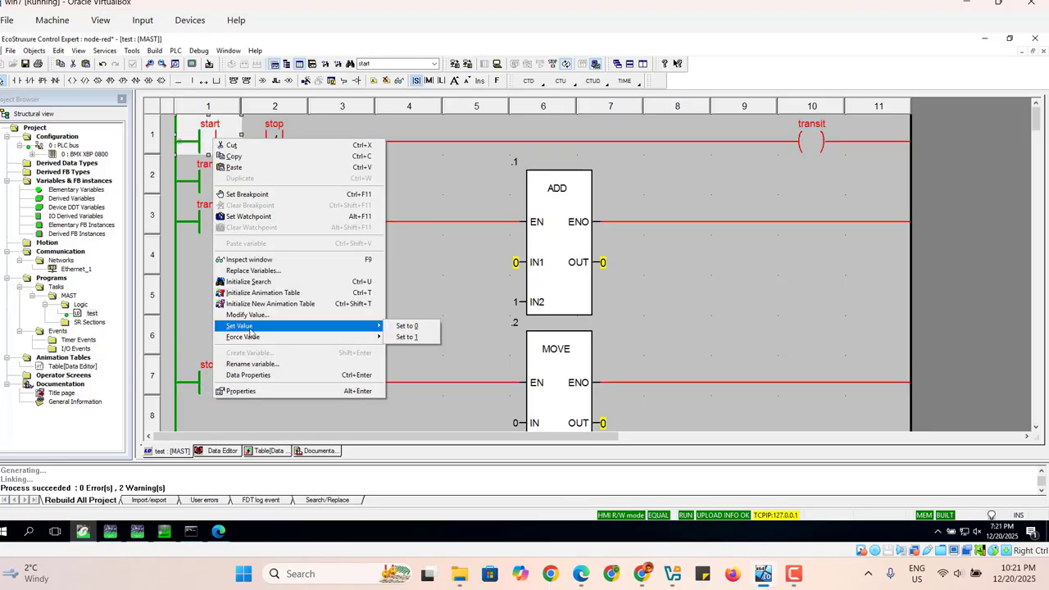
click(410, 337)
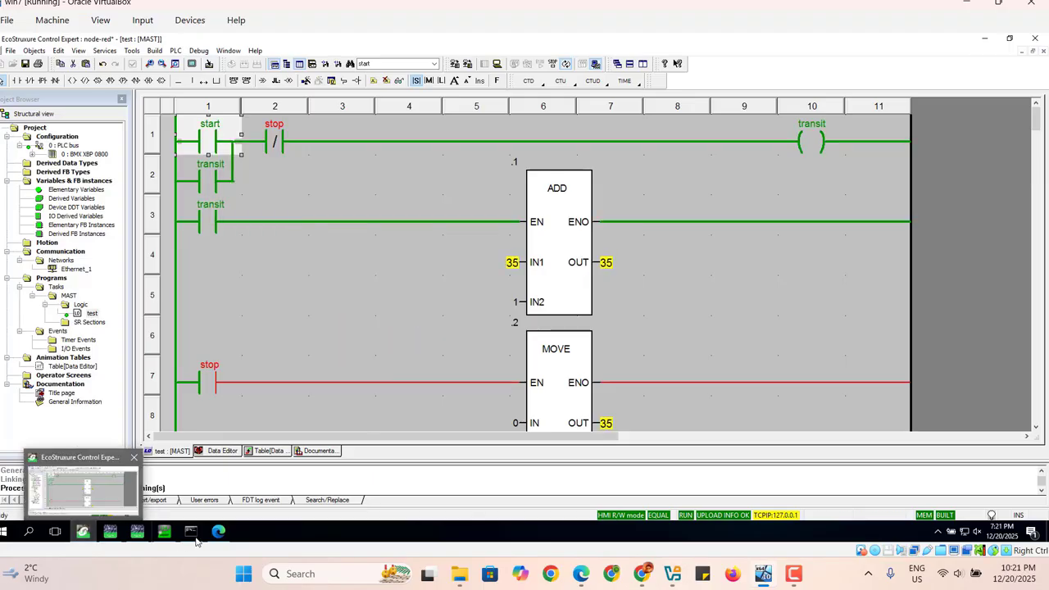
Compare the ADD block's live value in Control Expert with the var1 payloads in the debug panel.
click(218, 531)
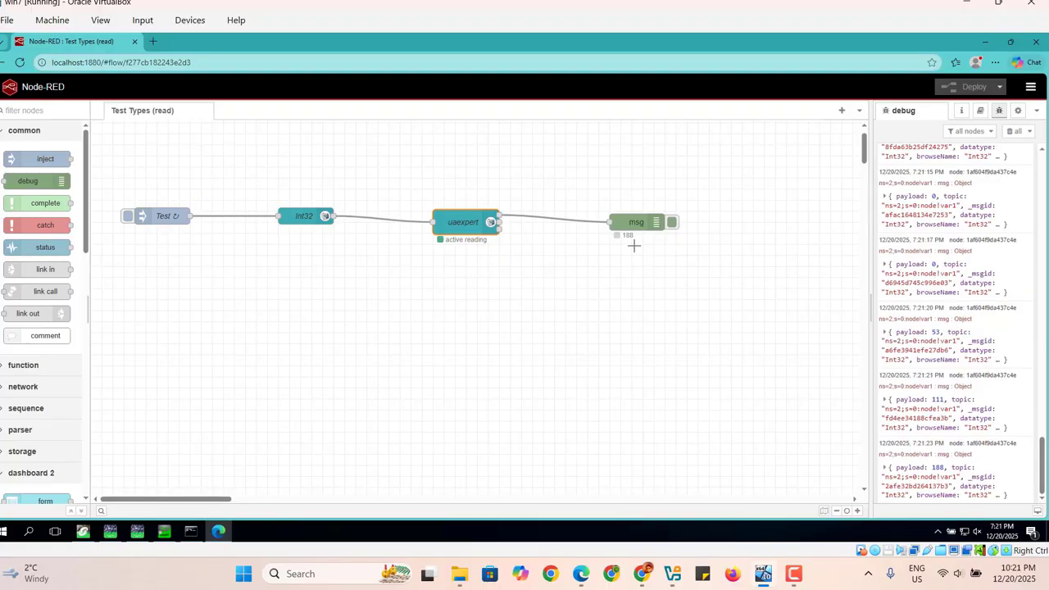
click(86, 533)
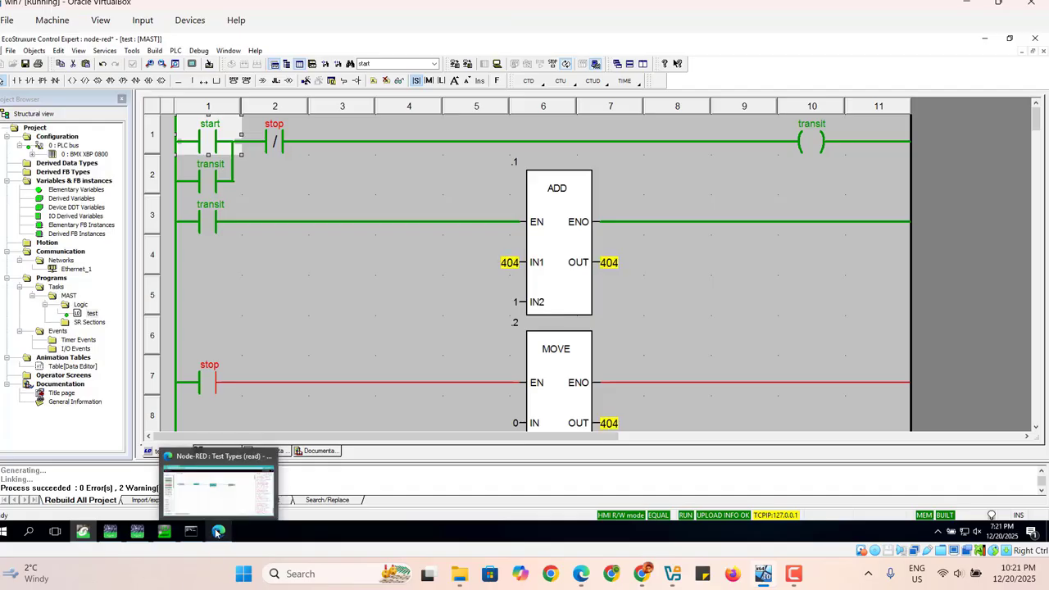
click(217, 533)
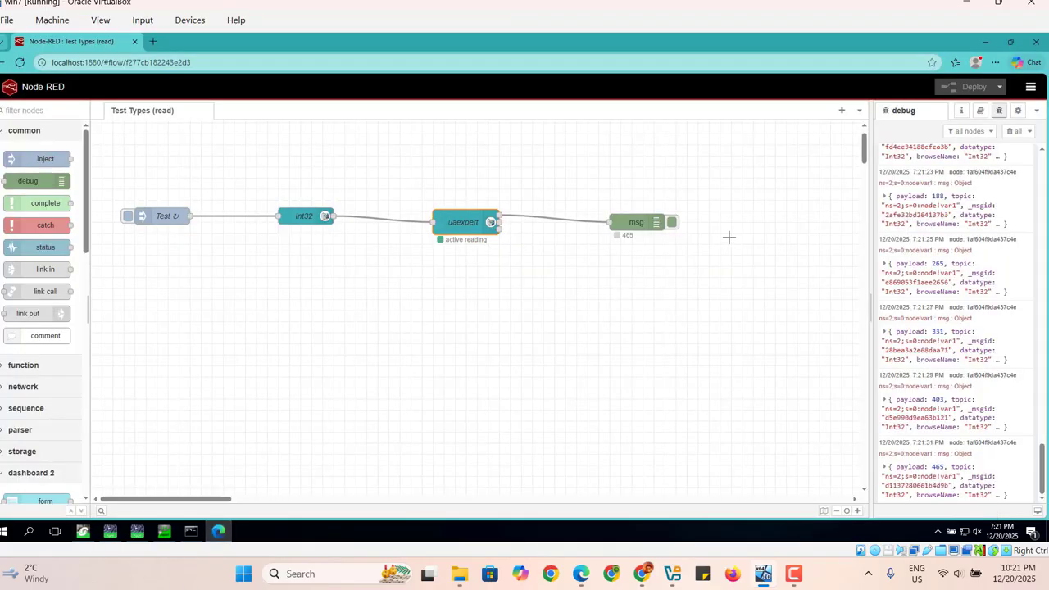
click(1016, 132)
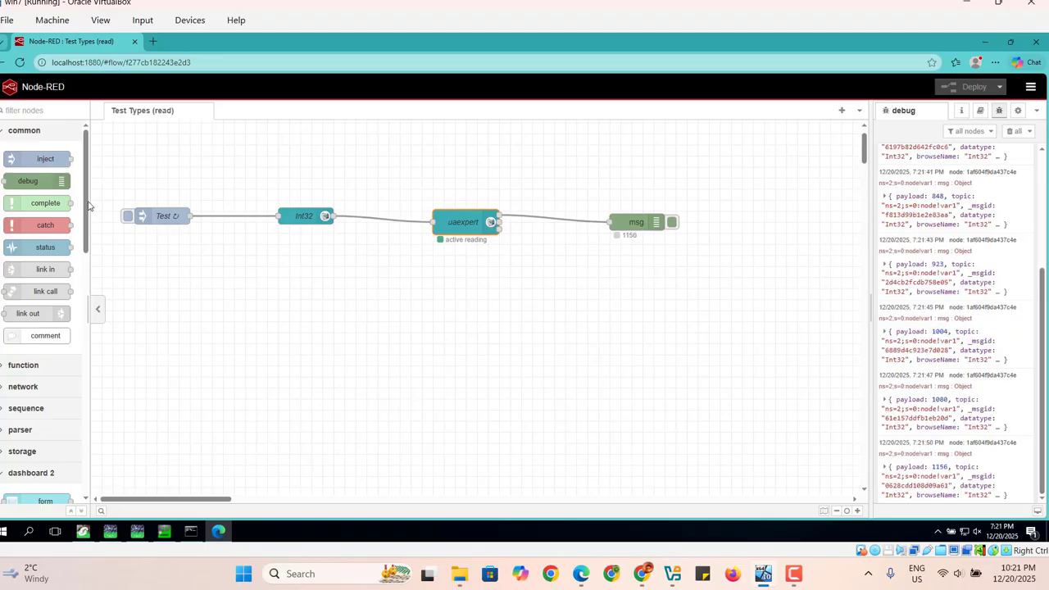
Add a dashboard 2 gauge node to the flow and wire the uaexpert node's output to it.
scroll(78, 305, down, 5)
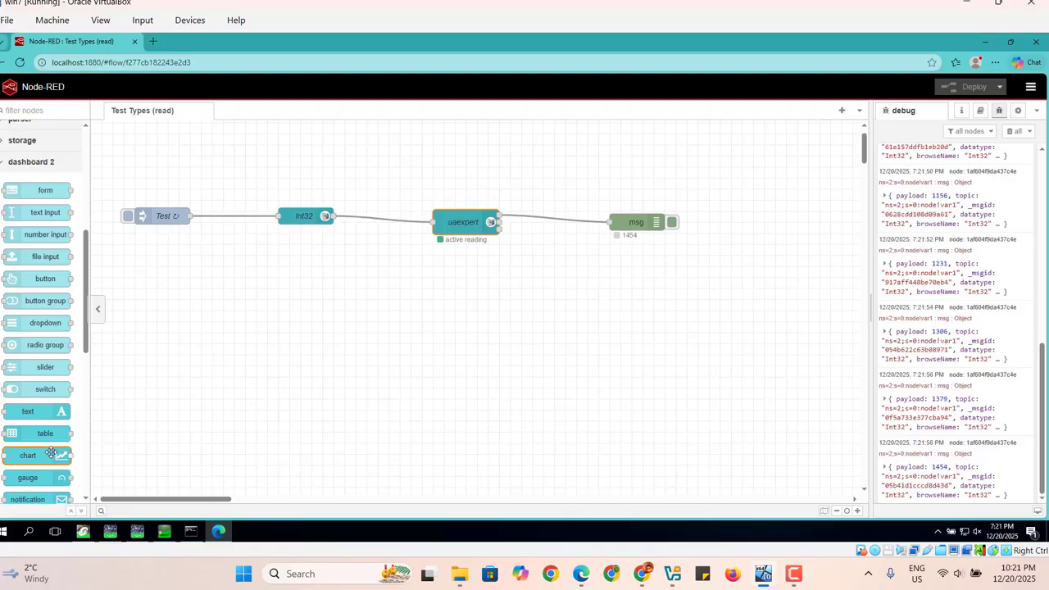
drag(42, 479, 649, 261)
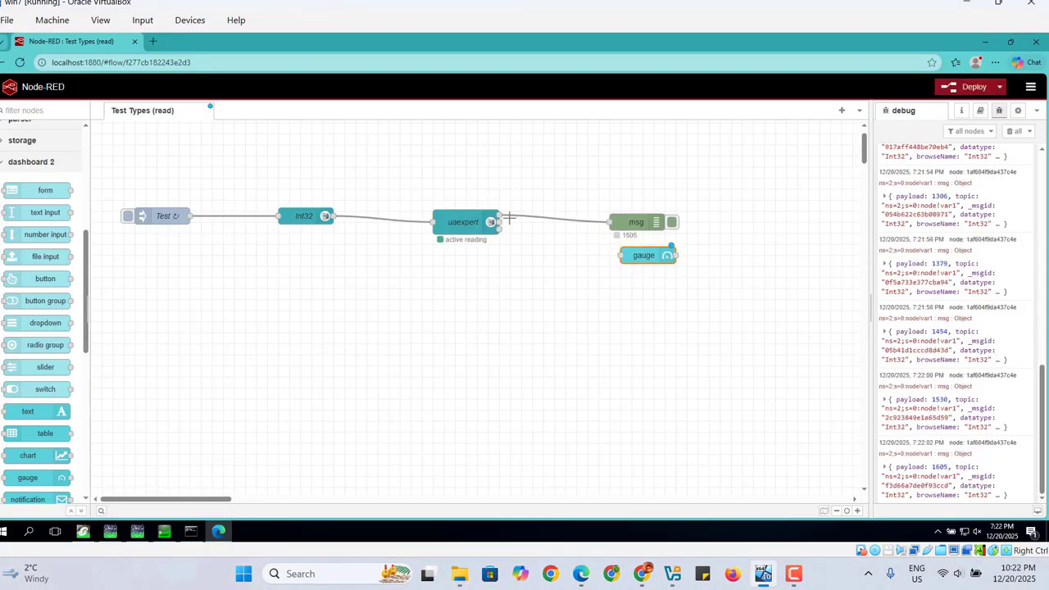
drag(498, 215, 596, 255)
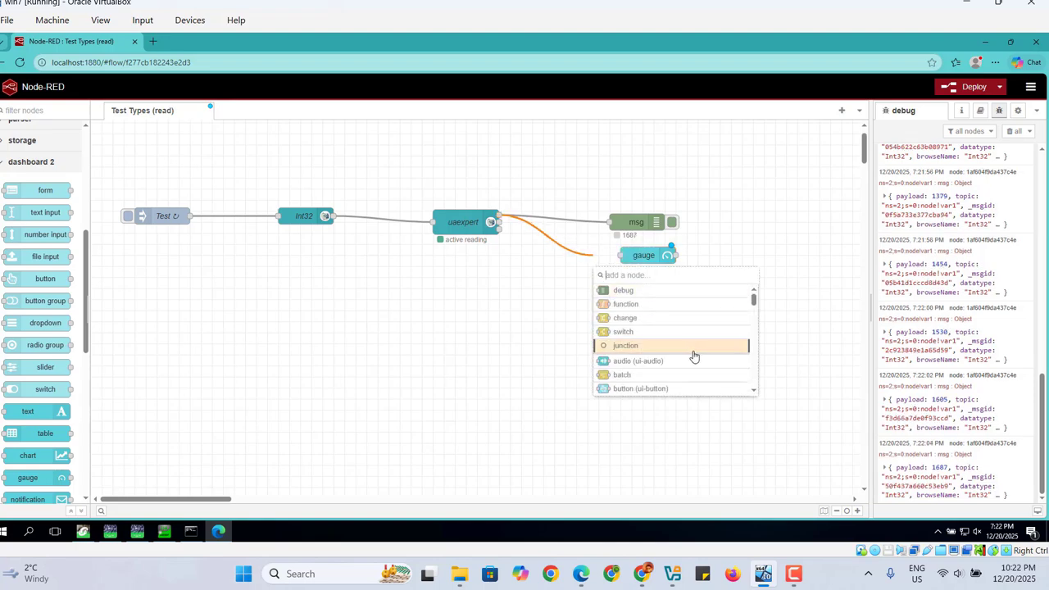
click(462, 405)
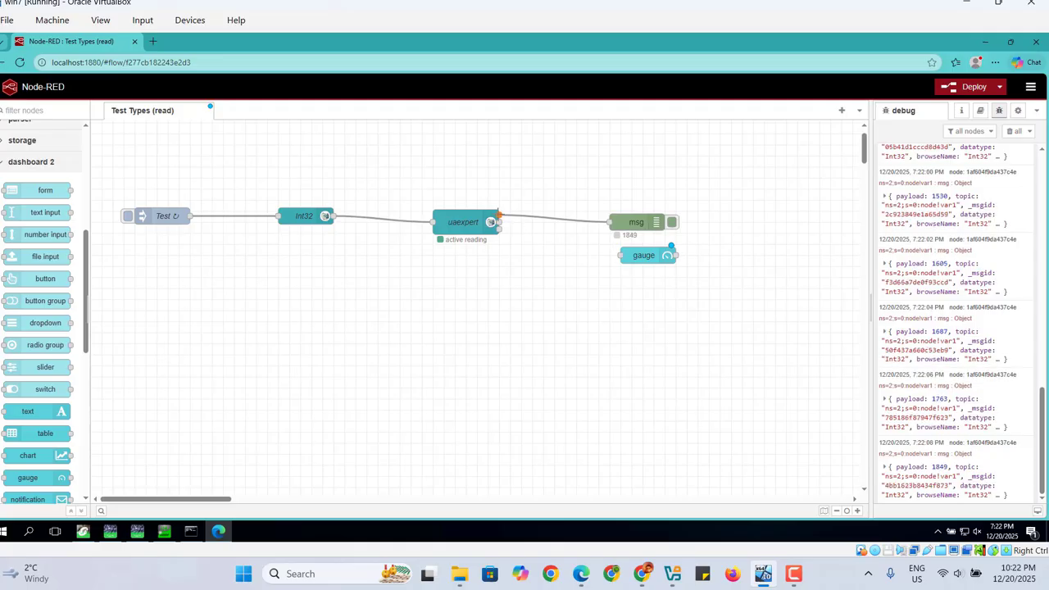
drag(498, 215, 621, 257)
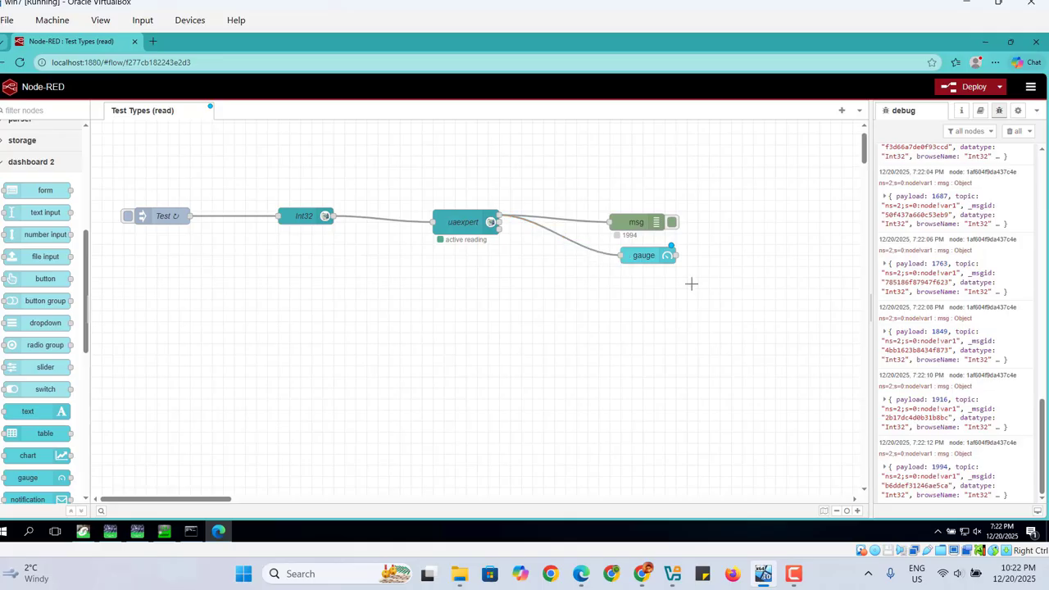
Set the gauge node's maximum range to 26768.
click(645, 257)
double_click(644, 258)
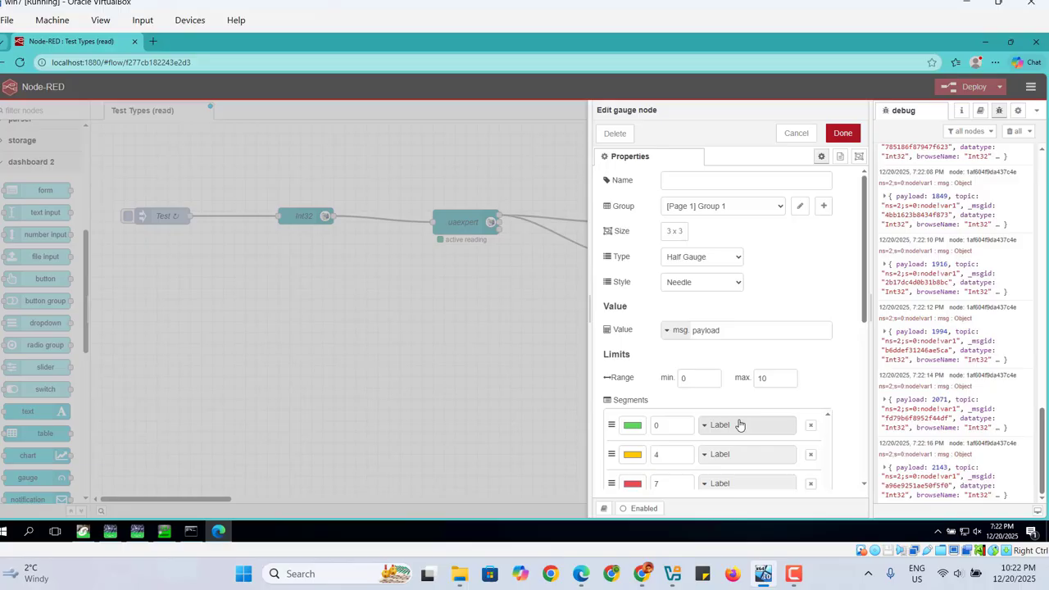
click(779, 381)
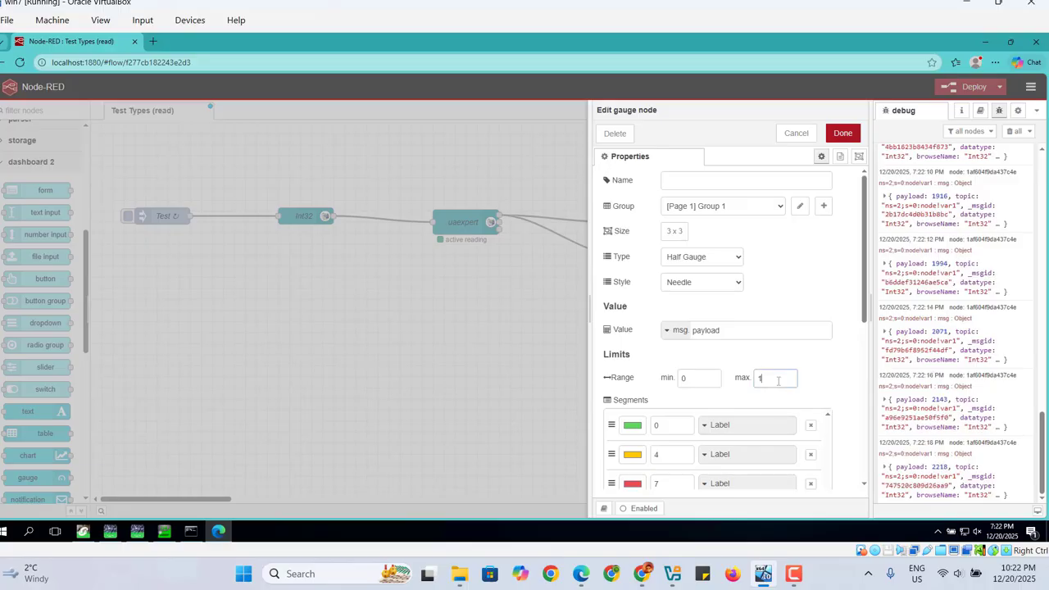
key(BackSpace)
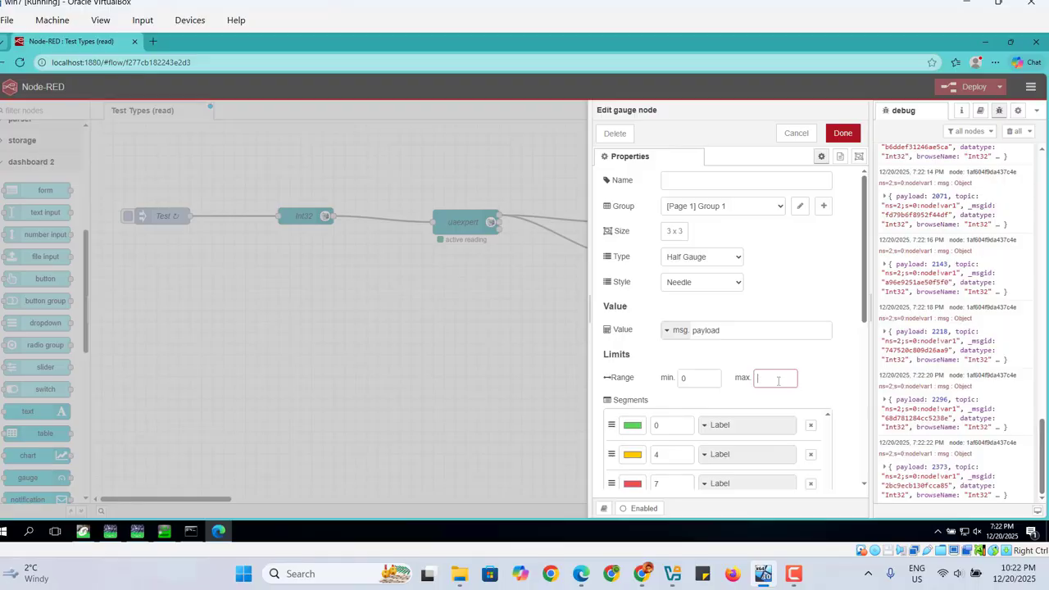
text(26768)
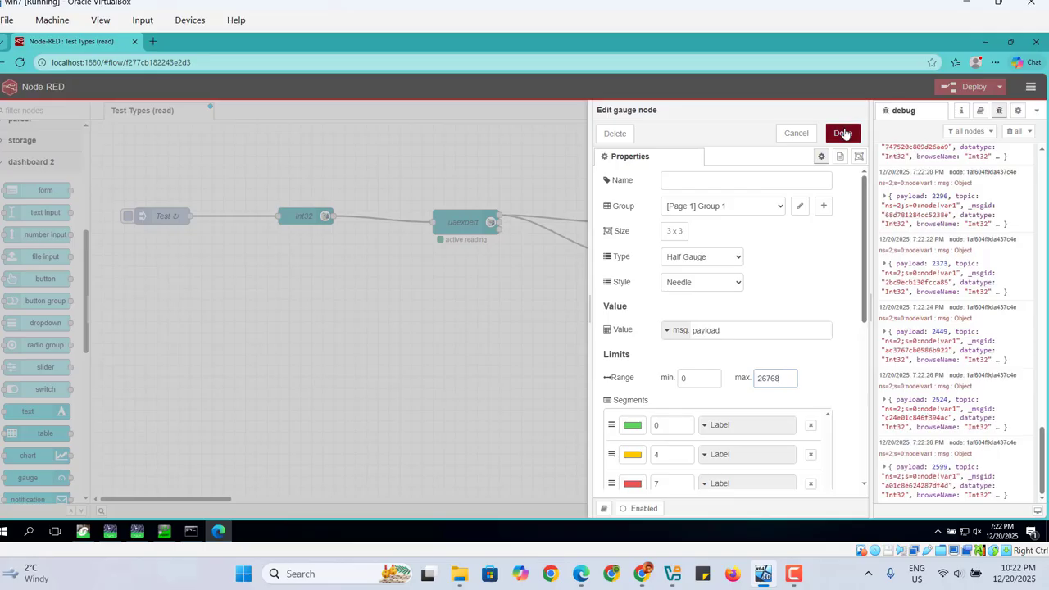
click(845, 134)
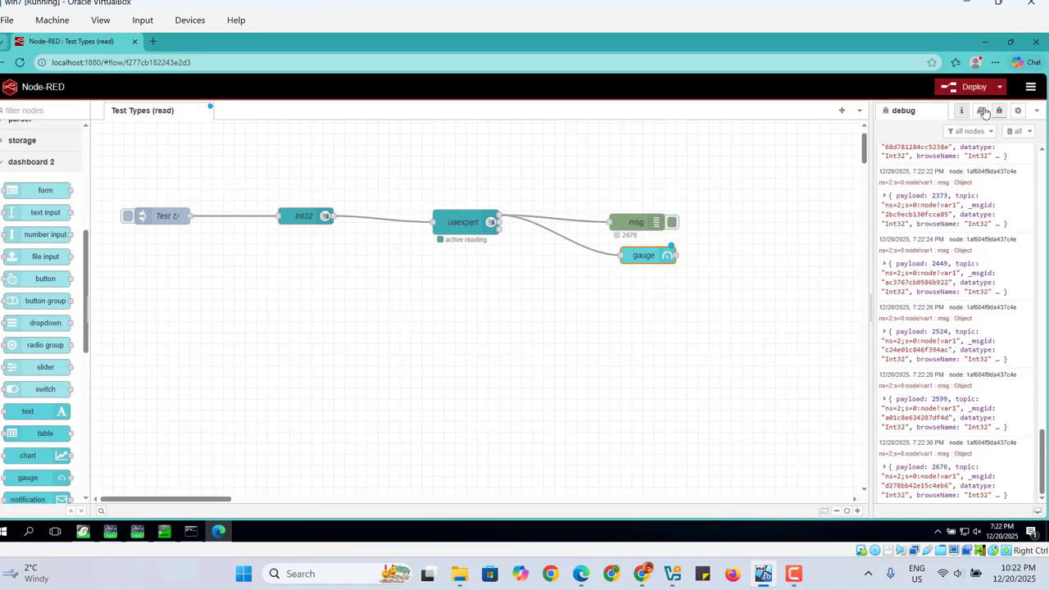
Deploy the flow and open the dashboard page from the Dashboard 2.0 sidebar.
click(975, 92)
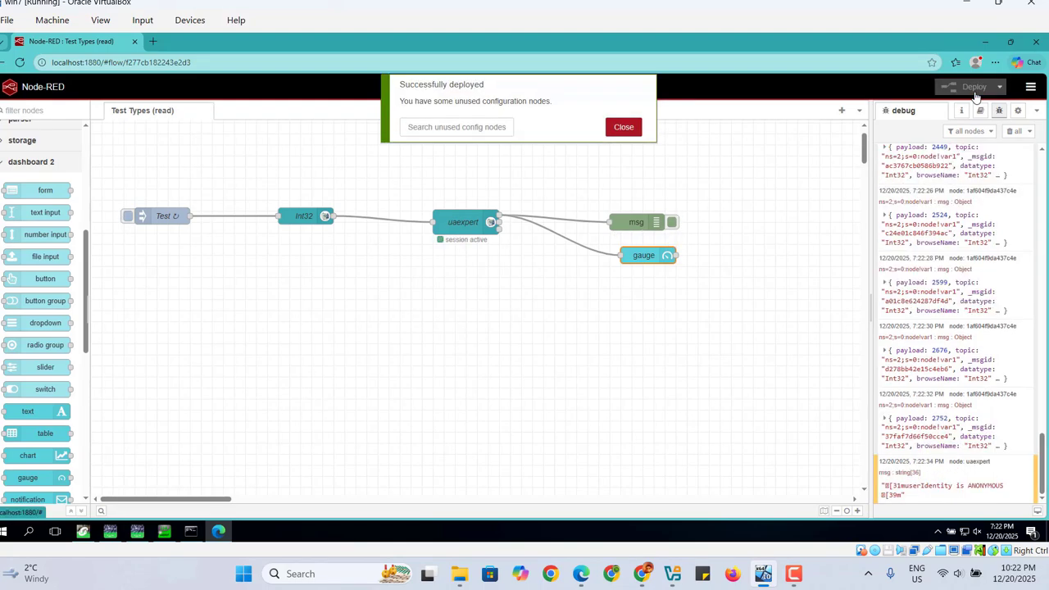
click(622, 130)
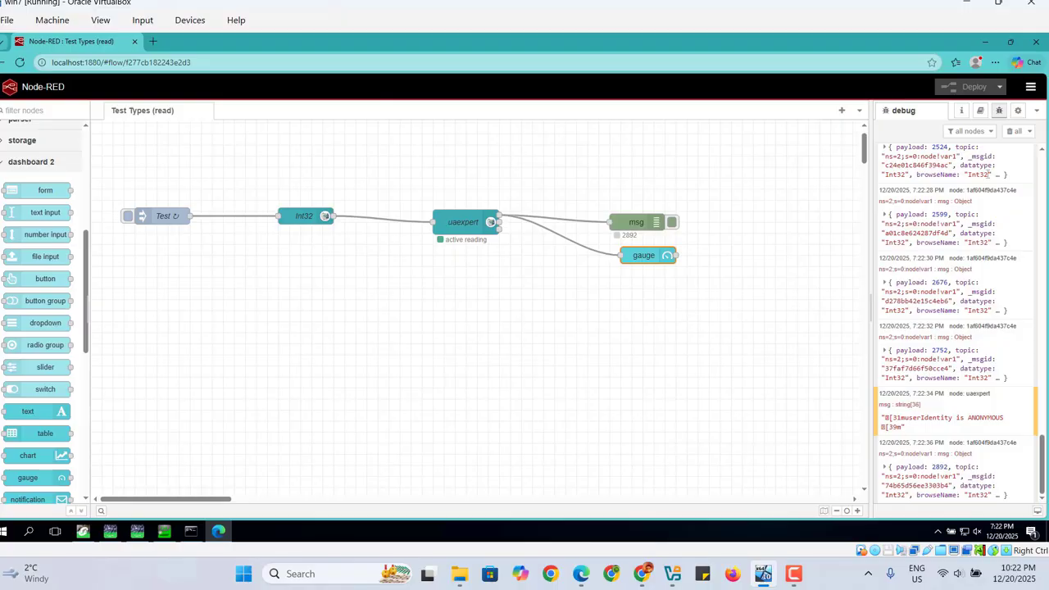
click(1037, 110)
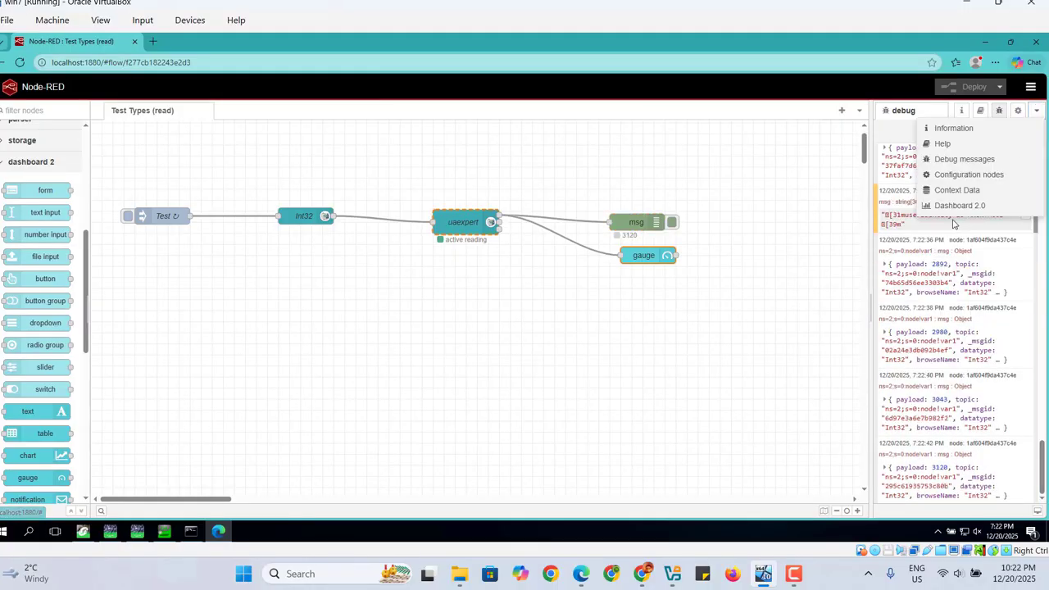
click(951, 207)
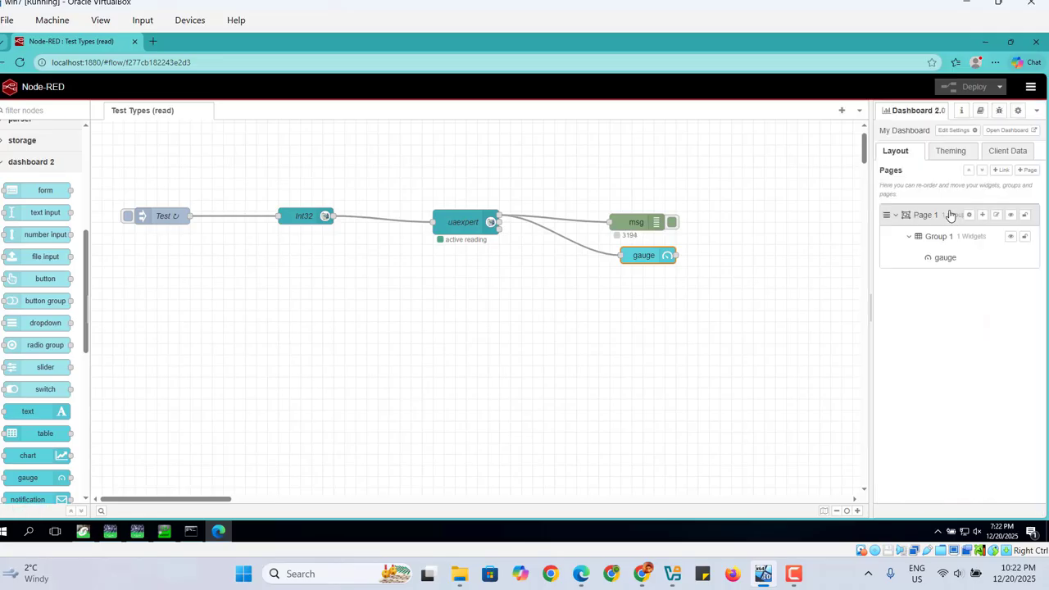
click(1010, 133)
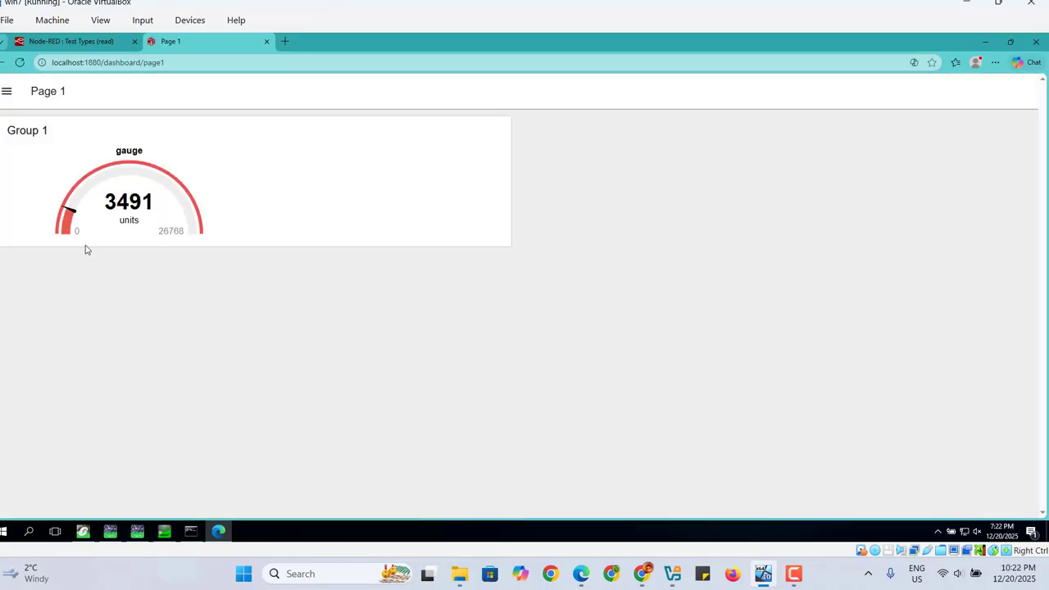
Compare the dashboard gauge with the ladder's live counter side by side and close the dashboard tab.
click(83, 532)
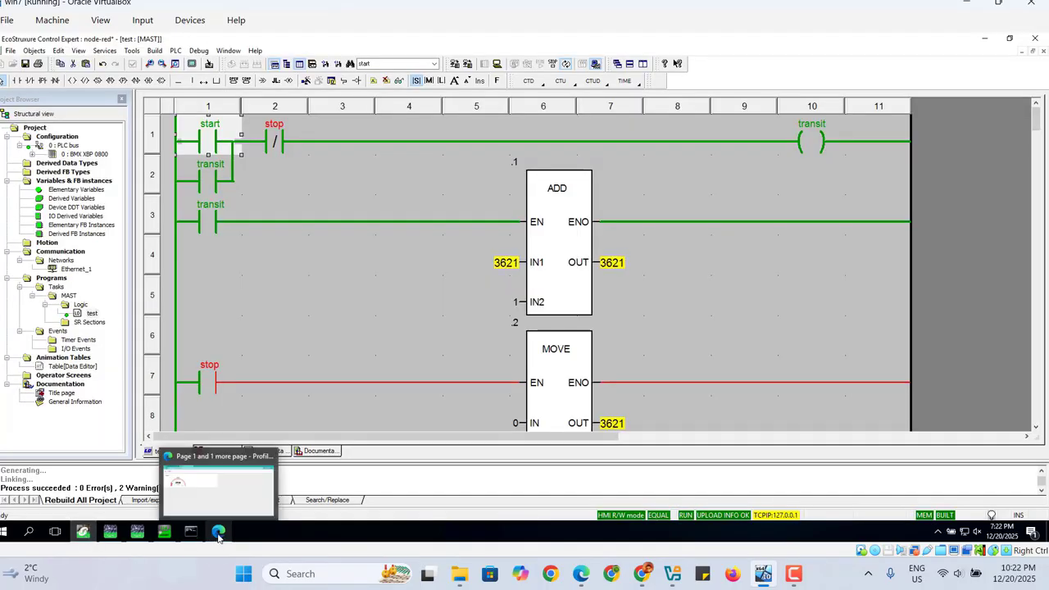
click(218, 535)
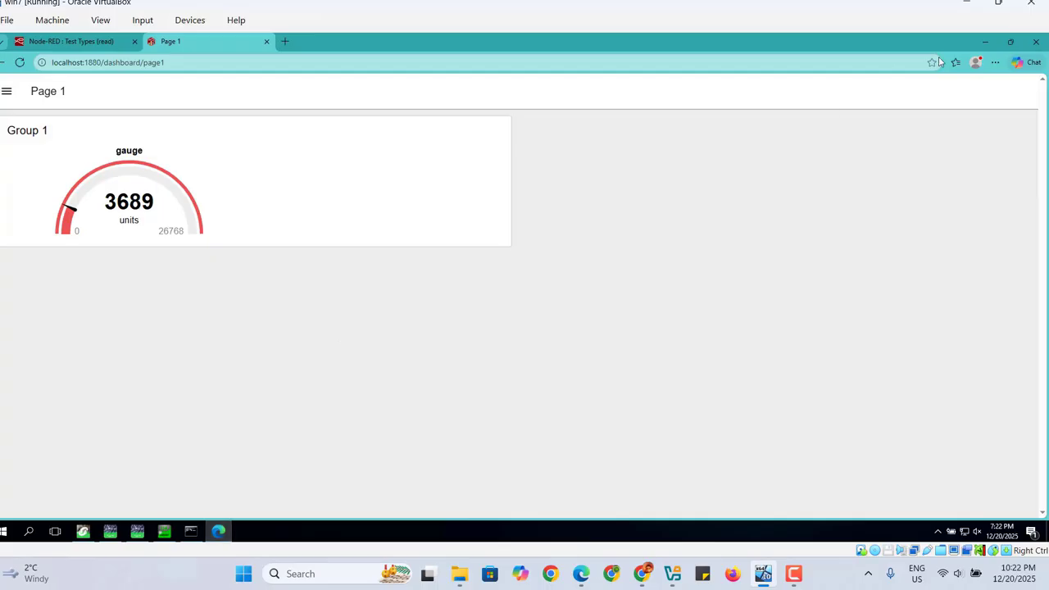
click(1010, 41)
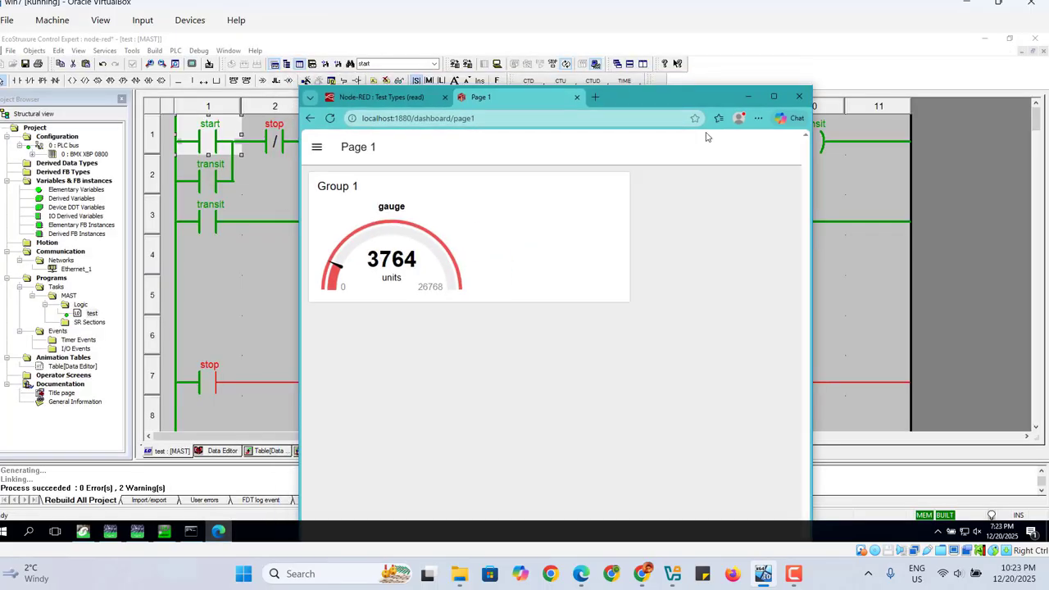
drag(665, 95, 1005, 49)
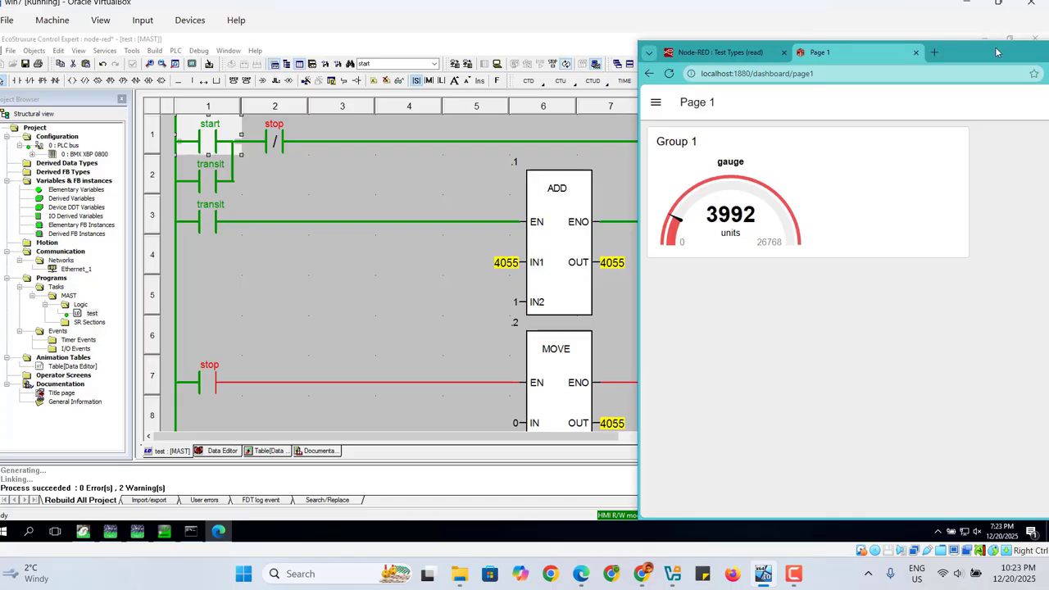
drag(994, 48, 955, 32)
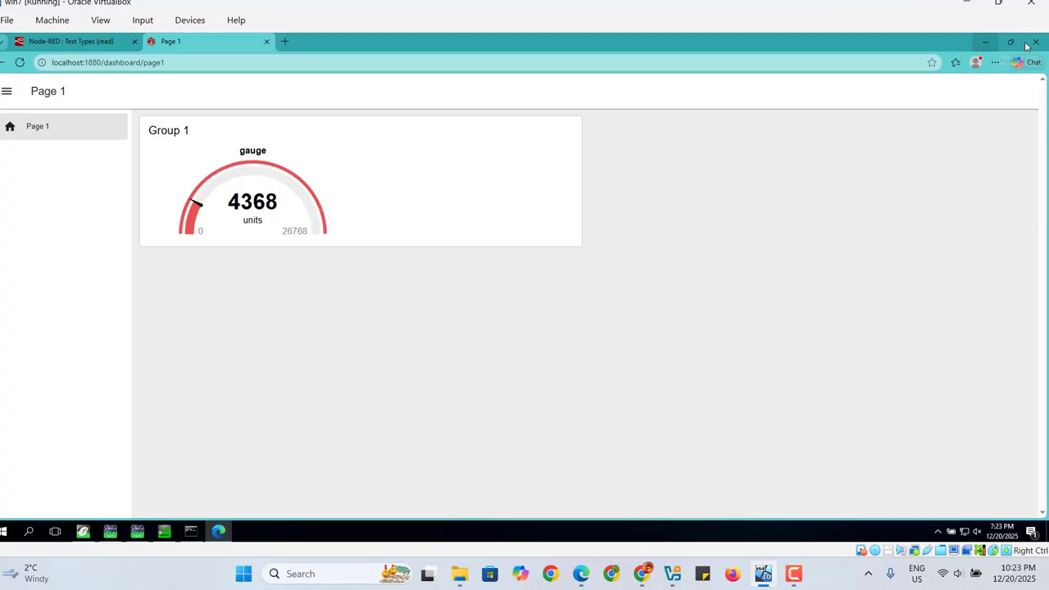
click(267, 41)
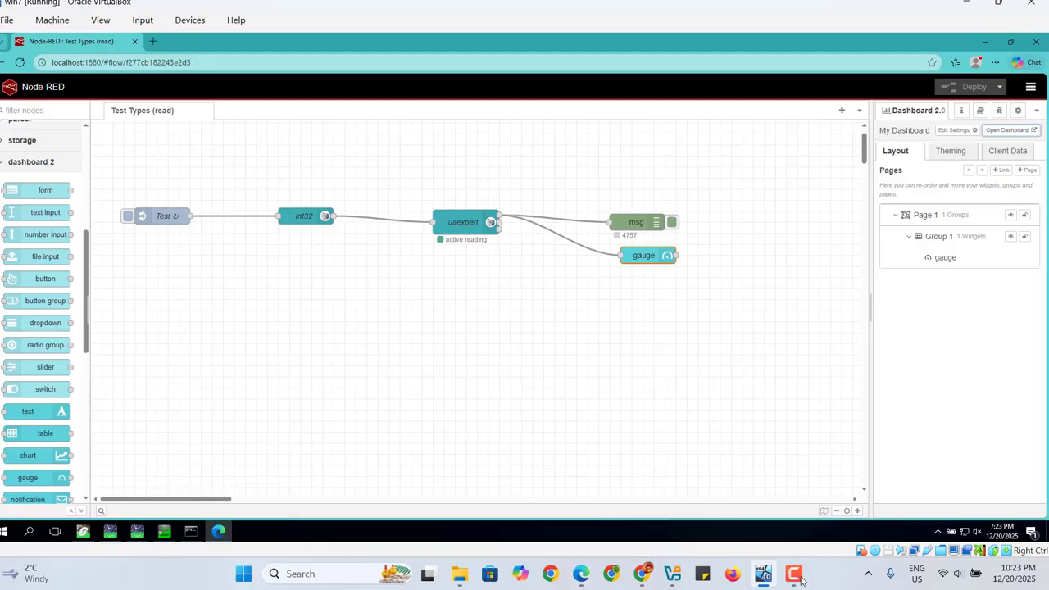
mouse_move(794, 578)
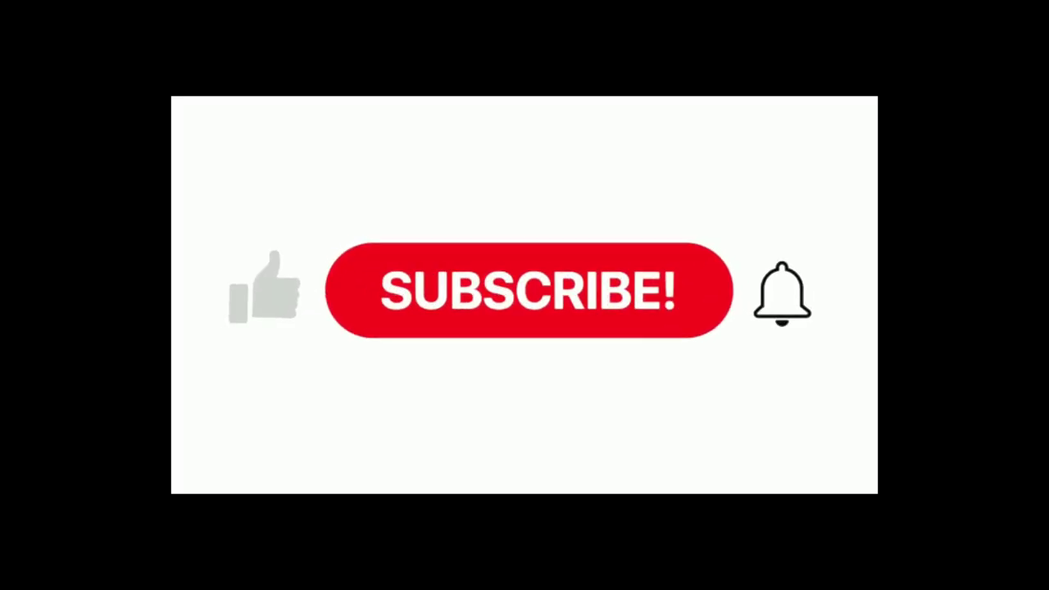